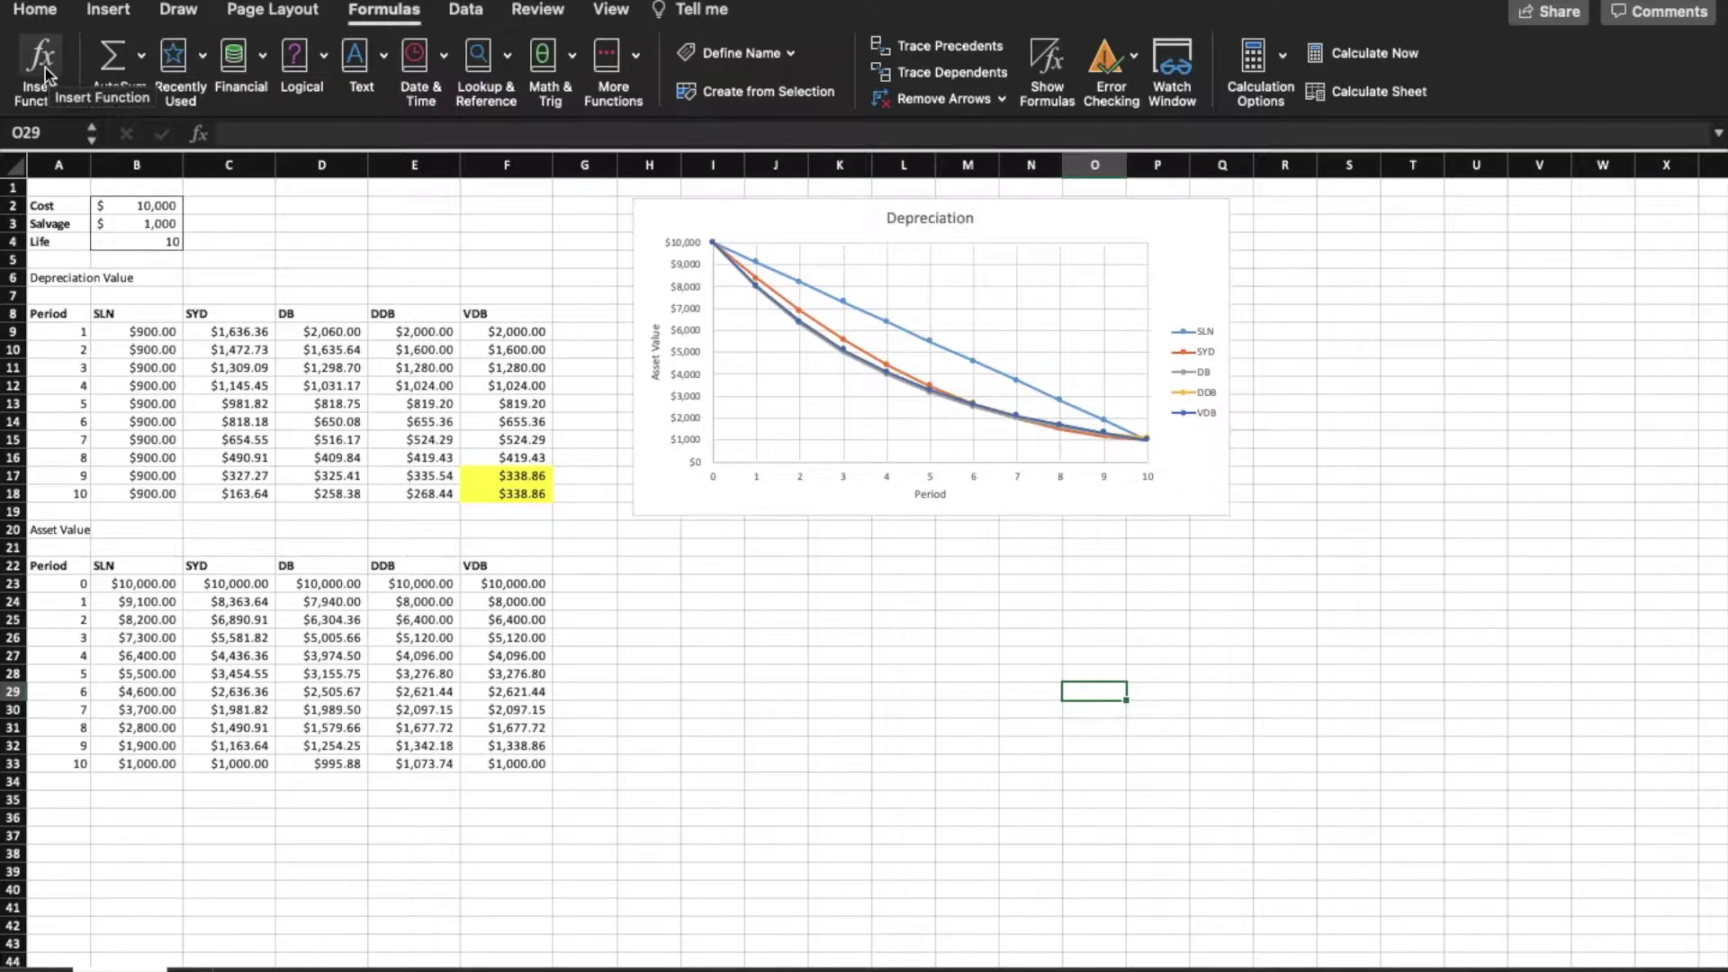
Step: Try inserting a MATCH function into B36 from the Formula Builder, then cancel it
left_click_drag(792, 657, 788, 675)
left_click(110, 819)
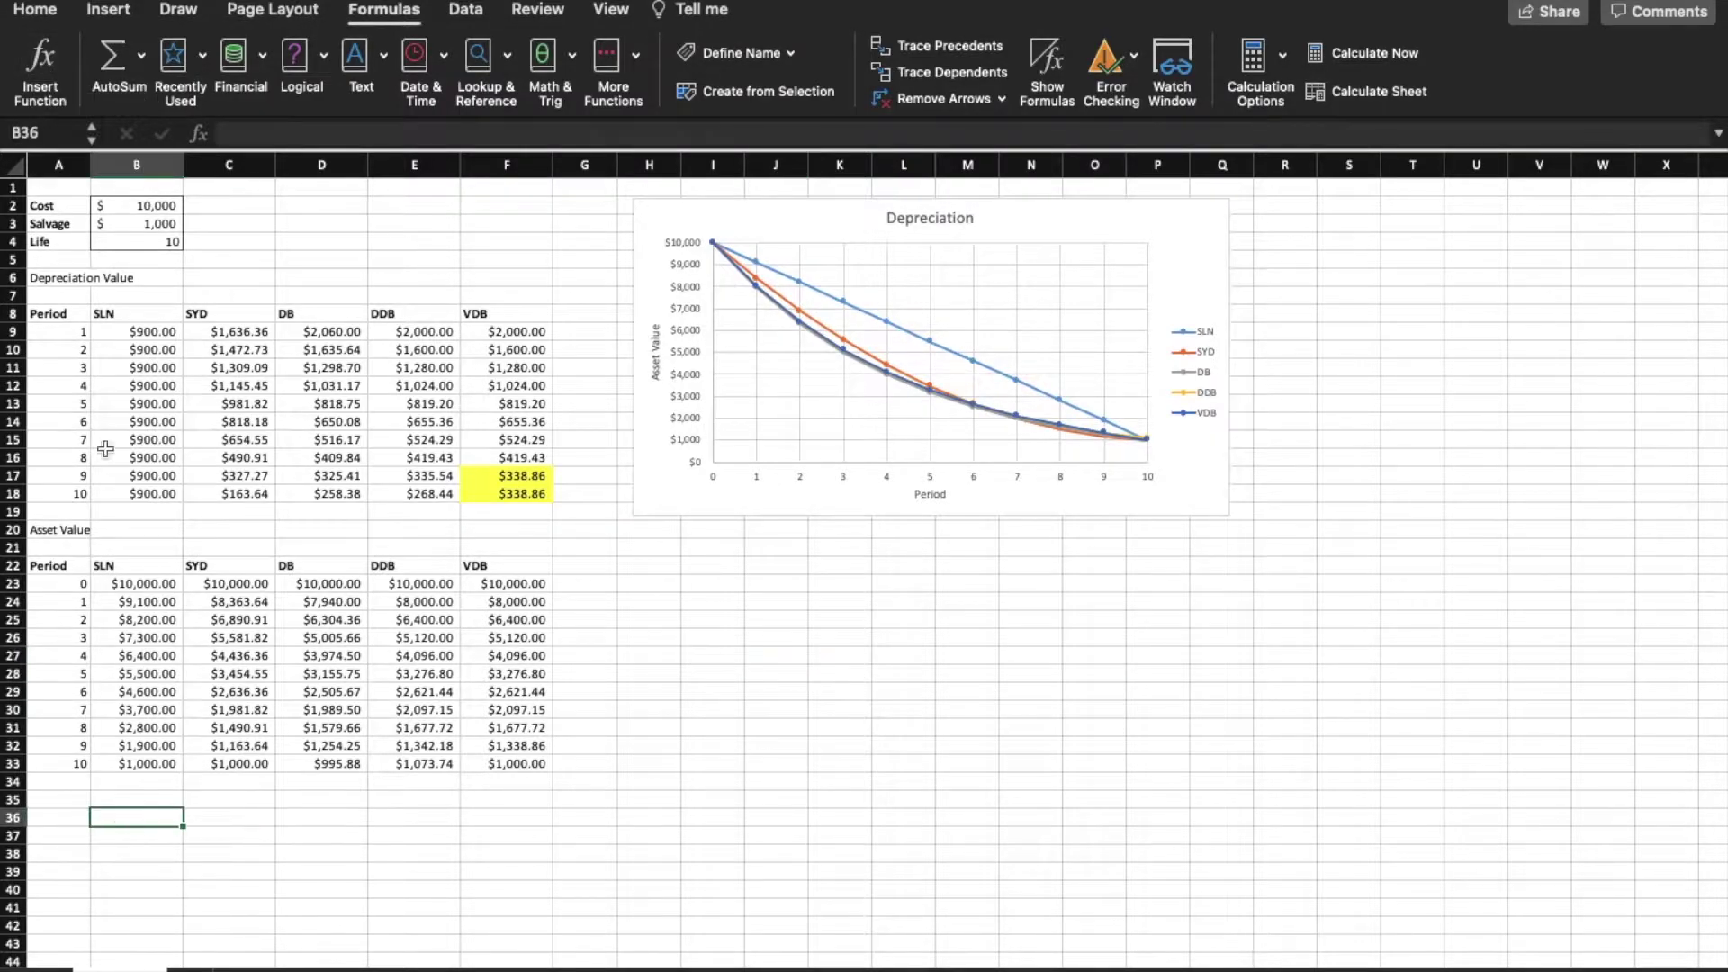
left_click(41, 75)
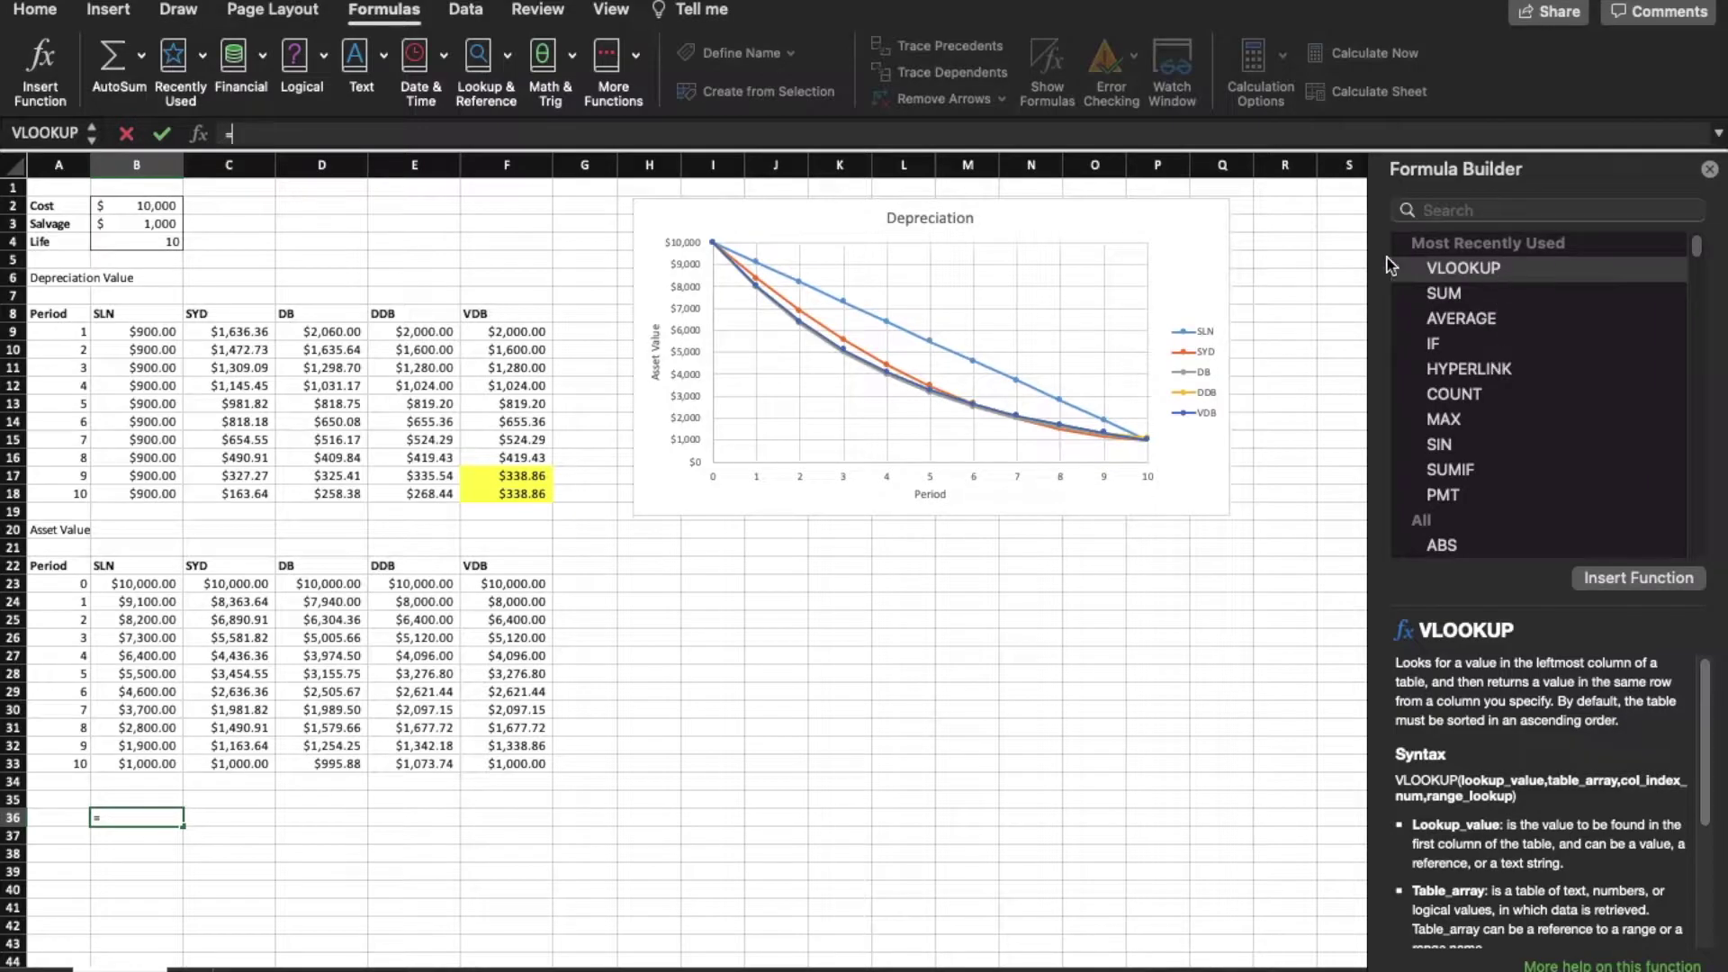
scroll(1584, 376, "down", 5)
scroll(1557, 374, "up", 5)
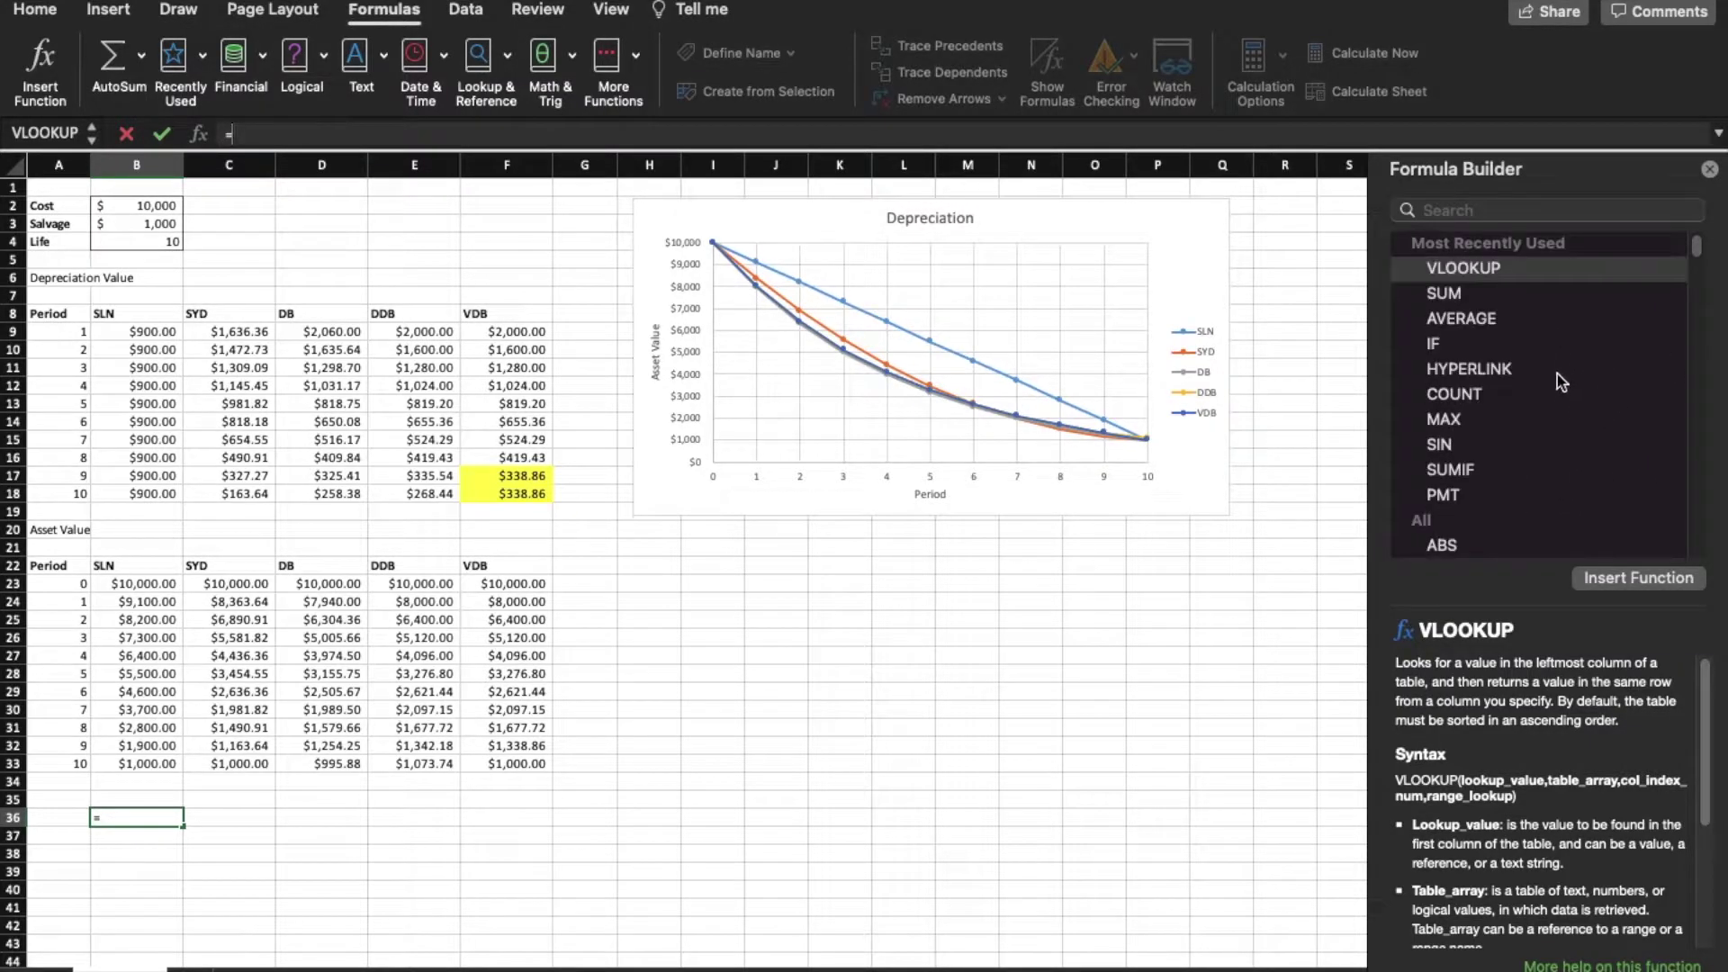
left_click(1479, 212)
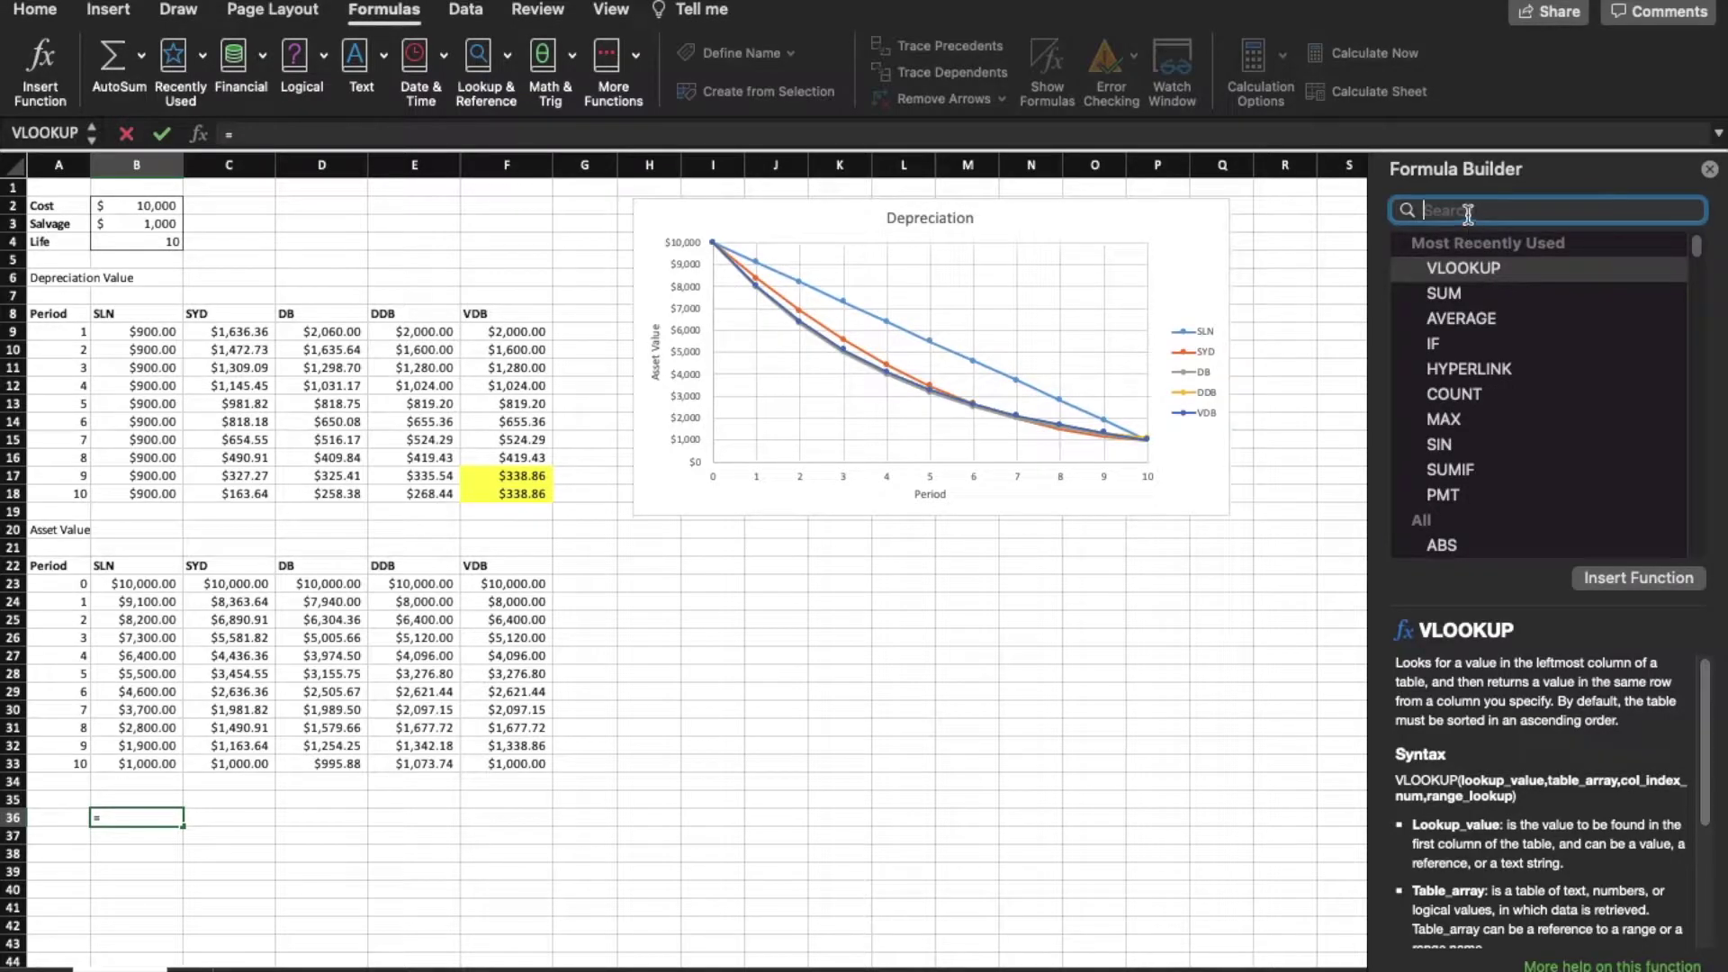
type("f")
key("BackSpace")
type("match")
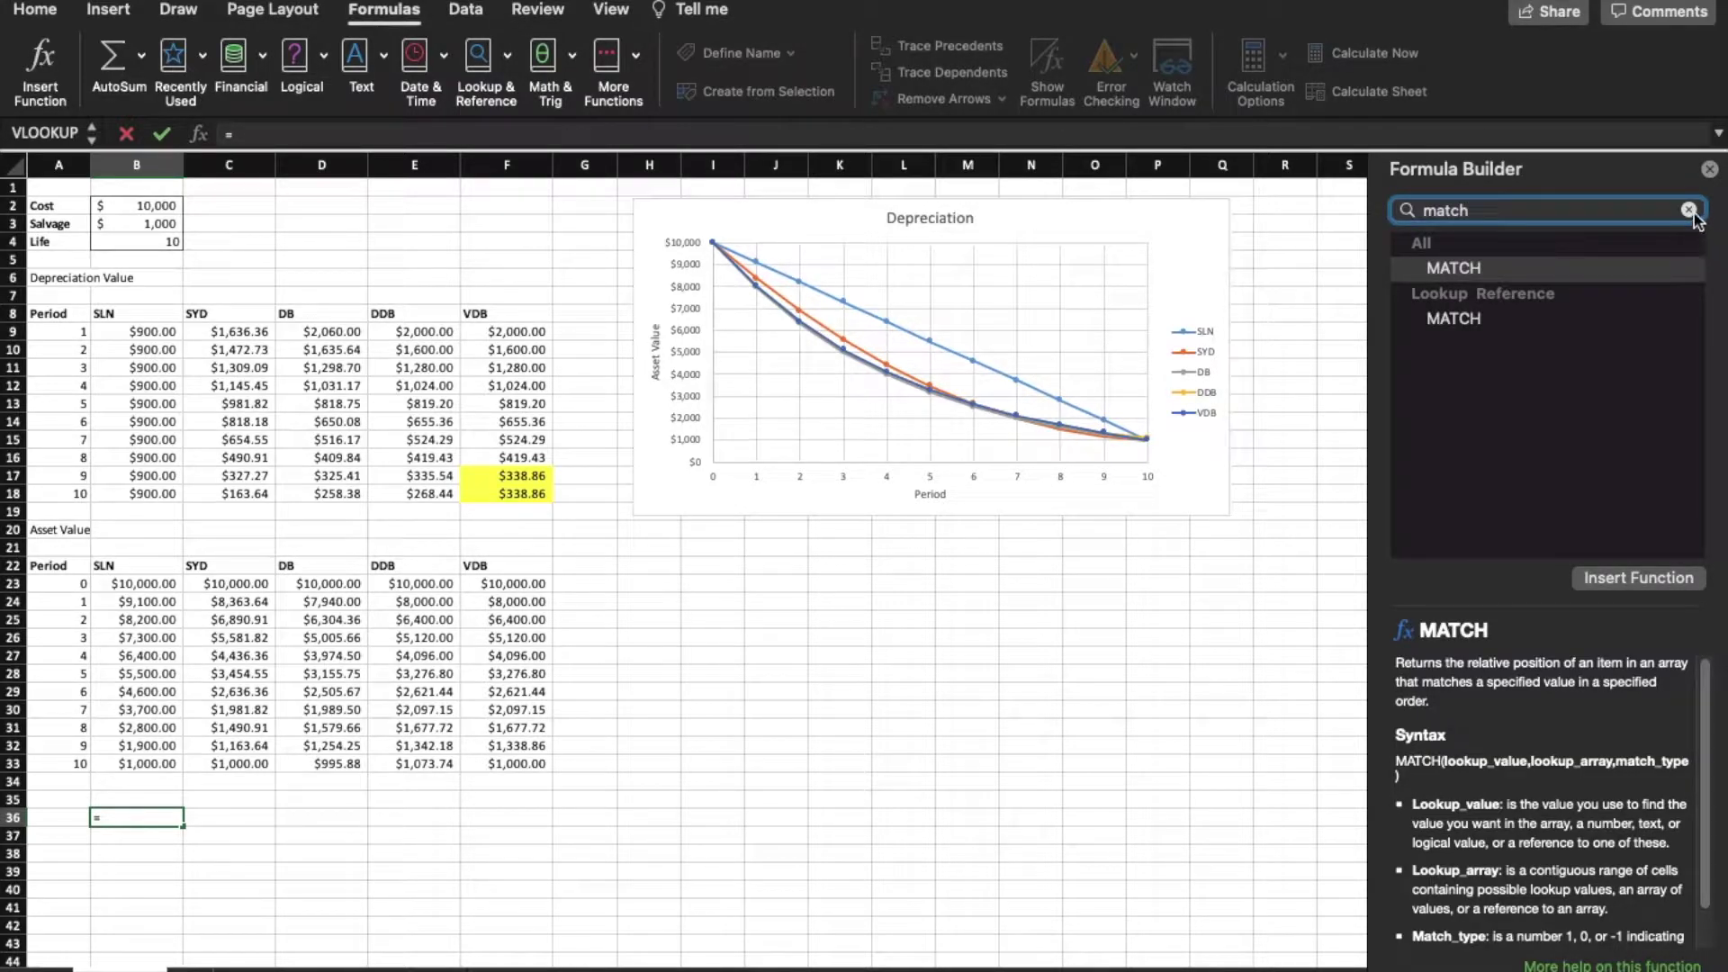
left_click(1457, 317)
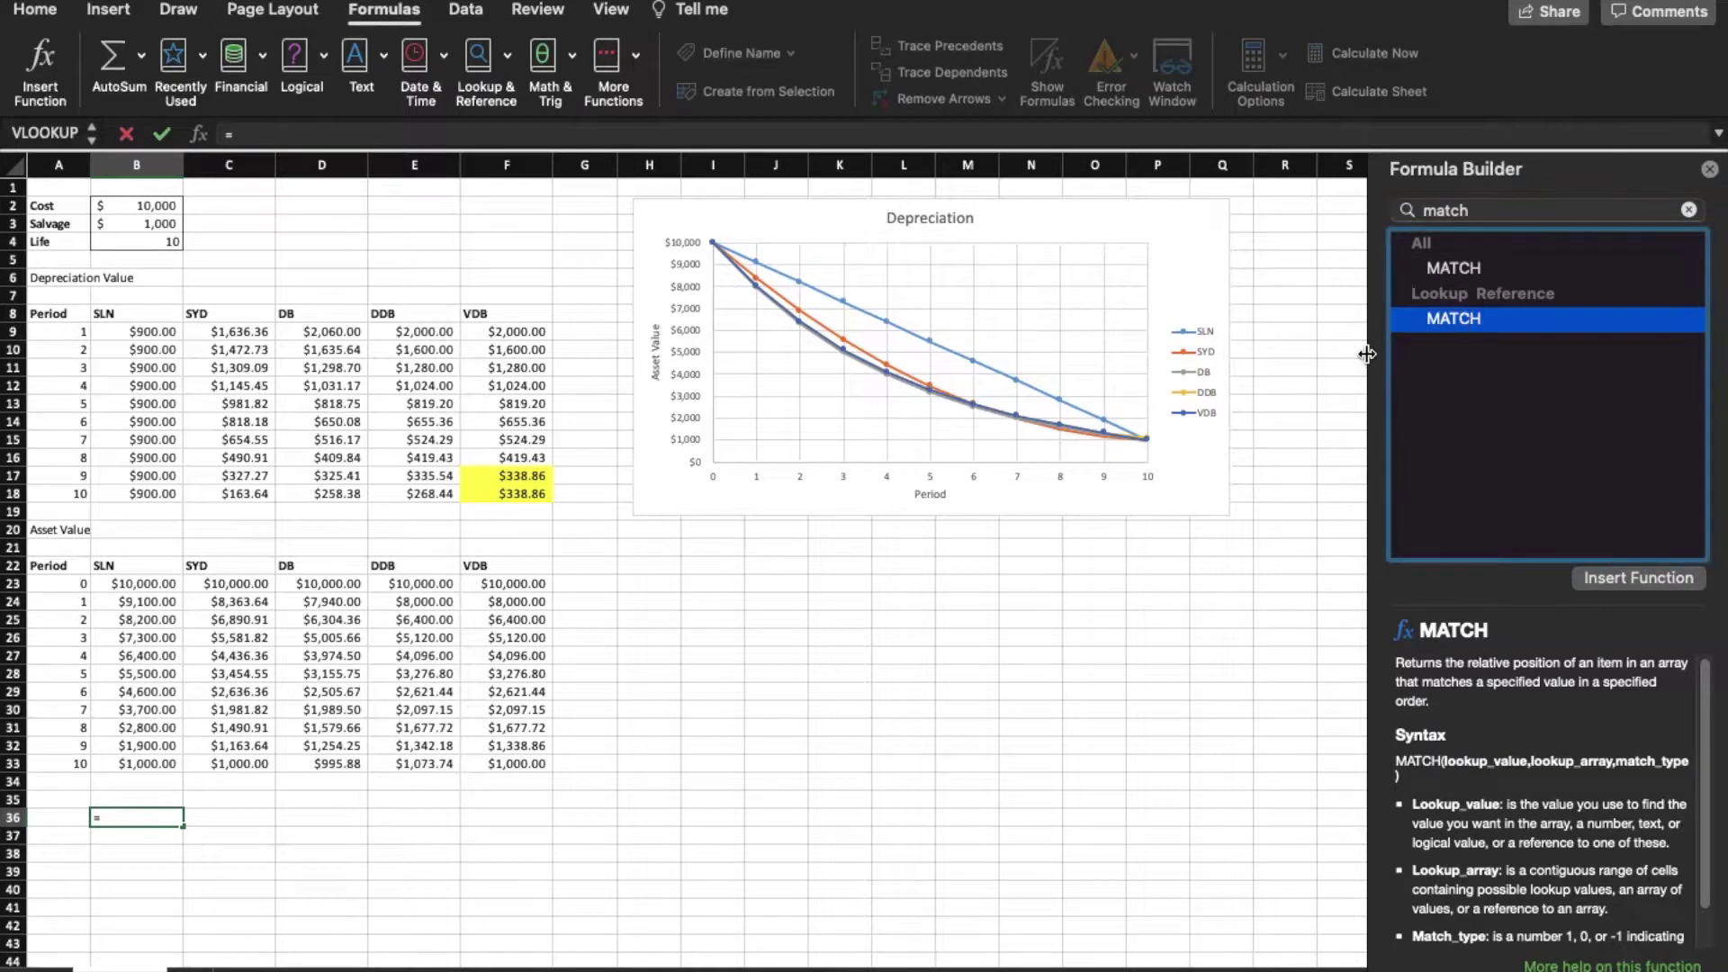
left_click(1636, 578)
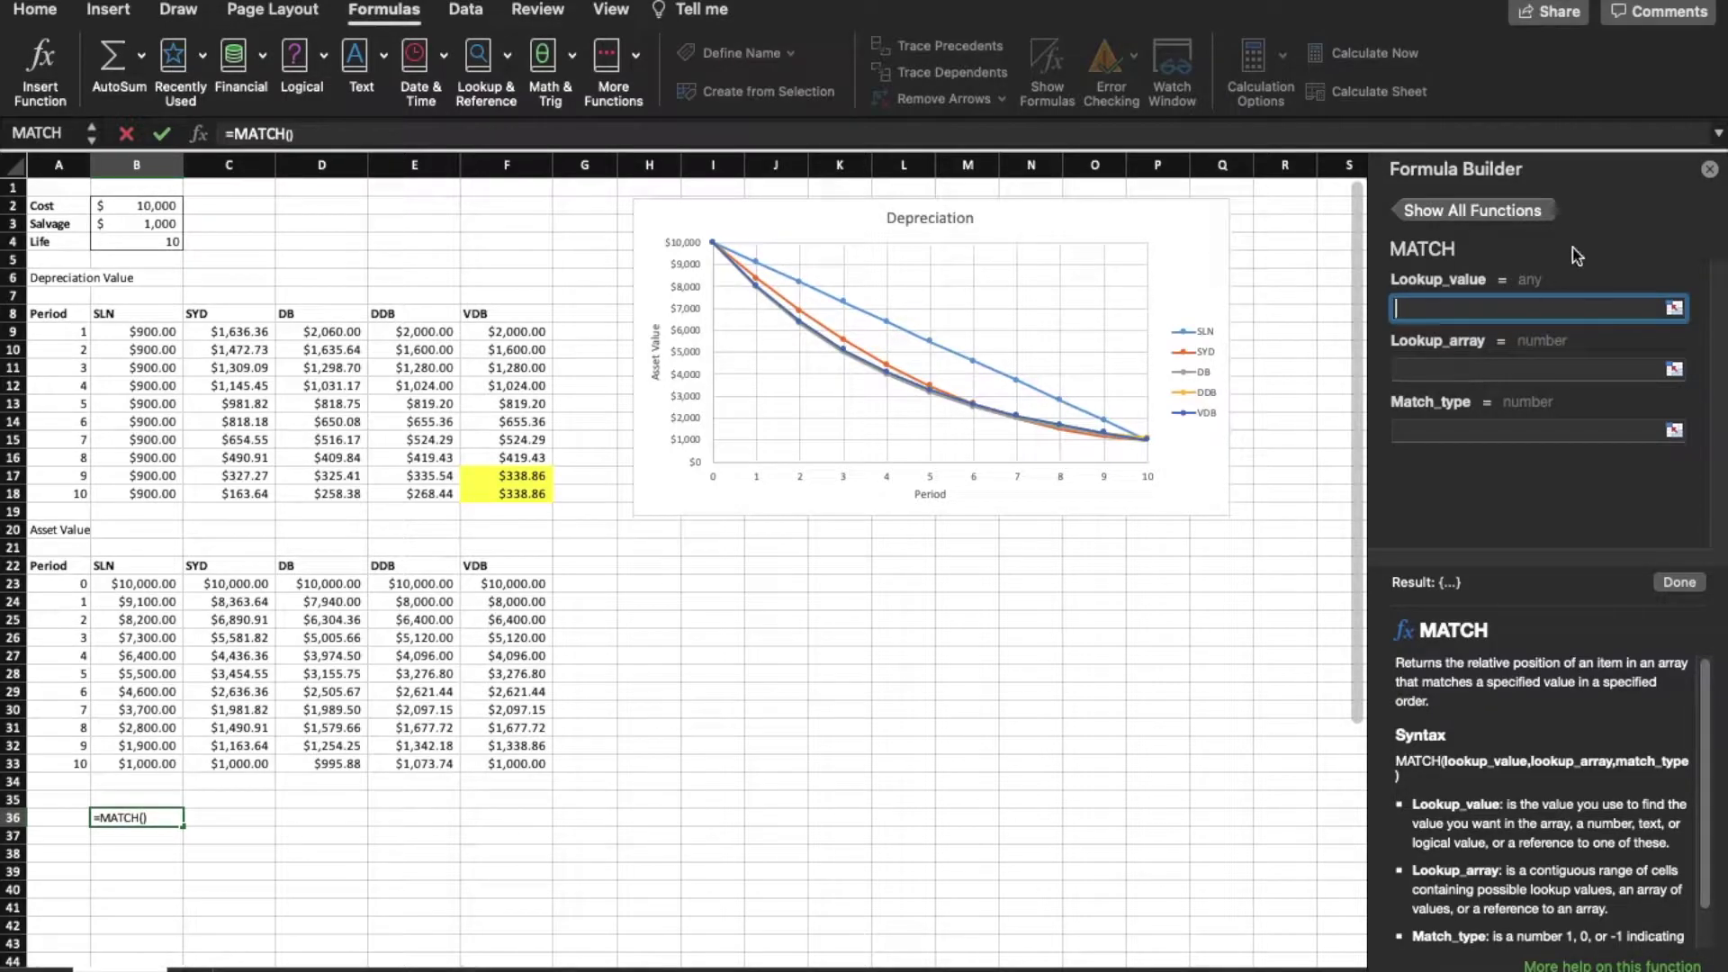
left_click(1709, 170)
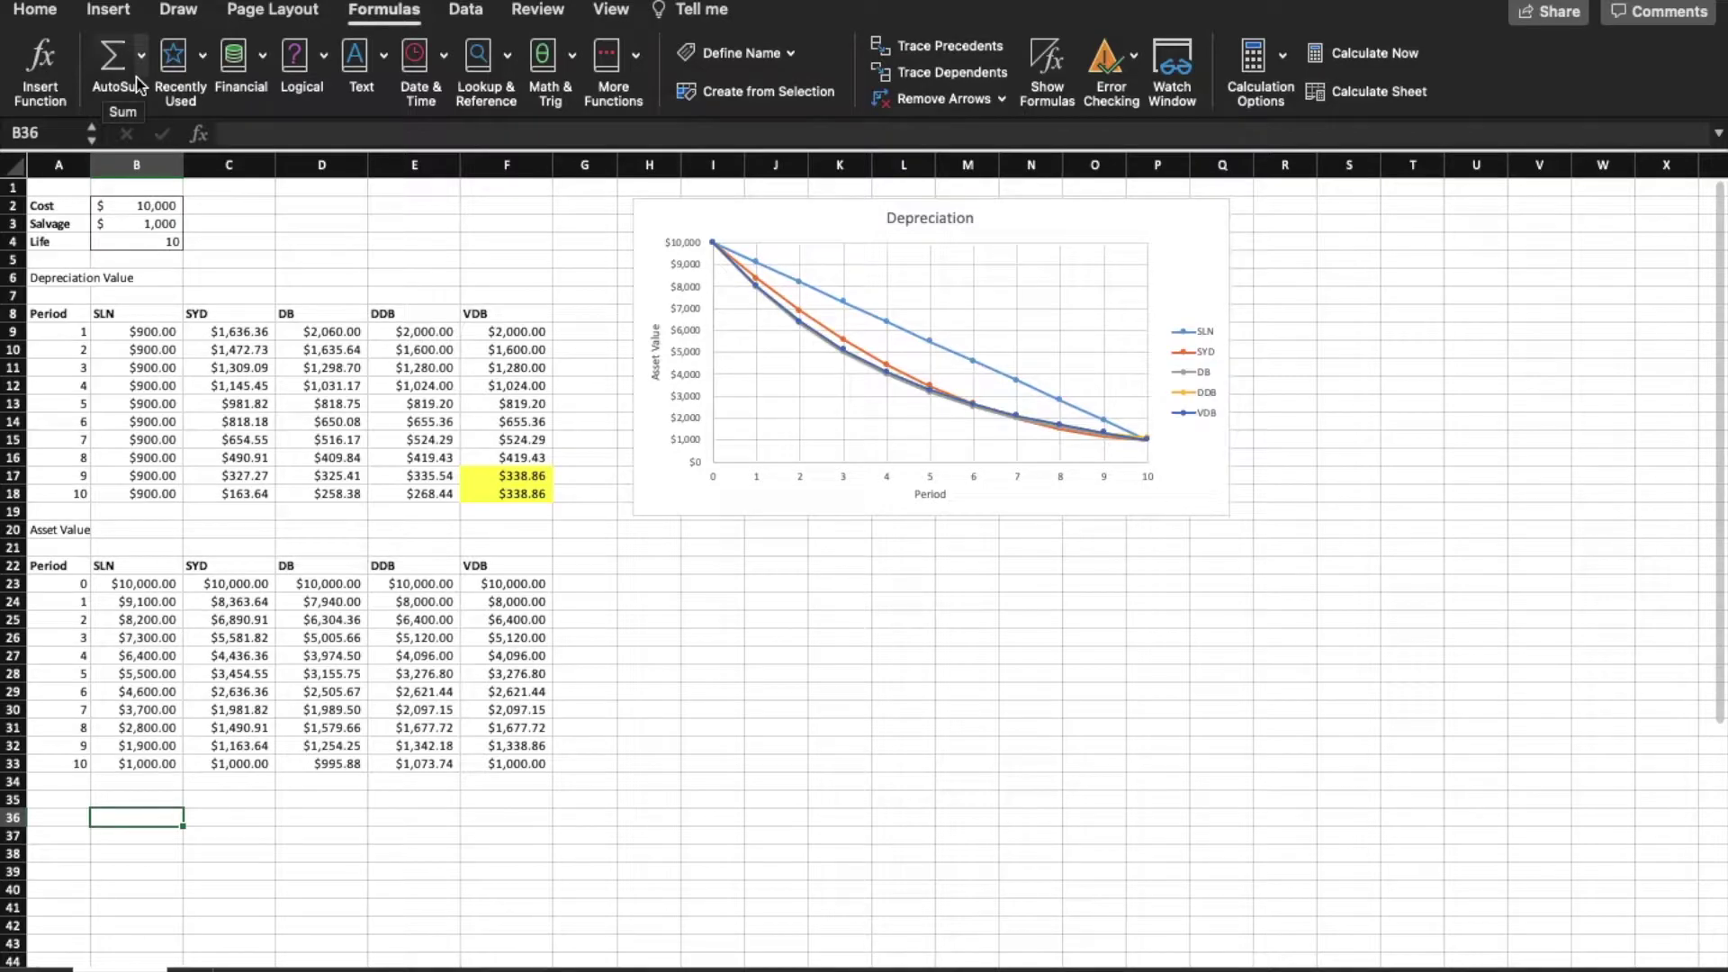
Step: AutoSum B23:B33 into B34 to total $60,500.00, then highlight the SLN values
left_click(153, 783)
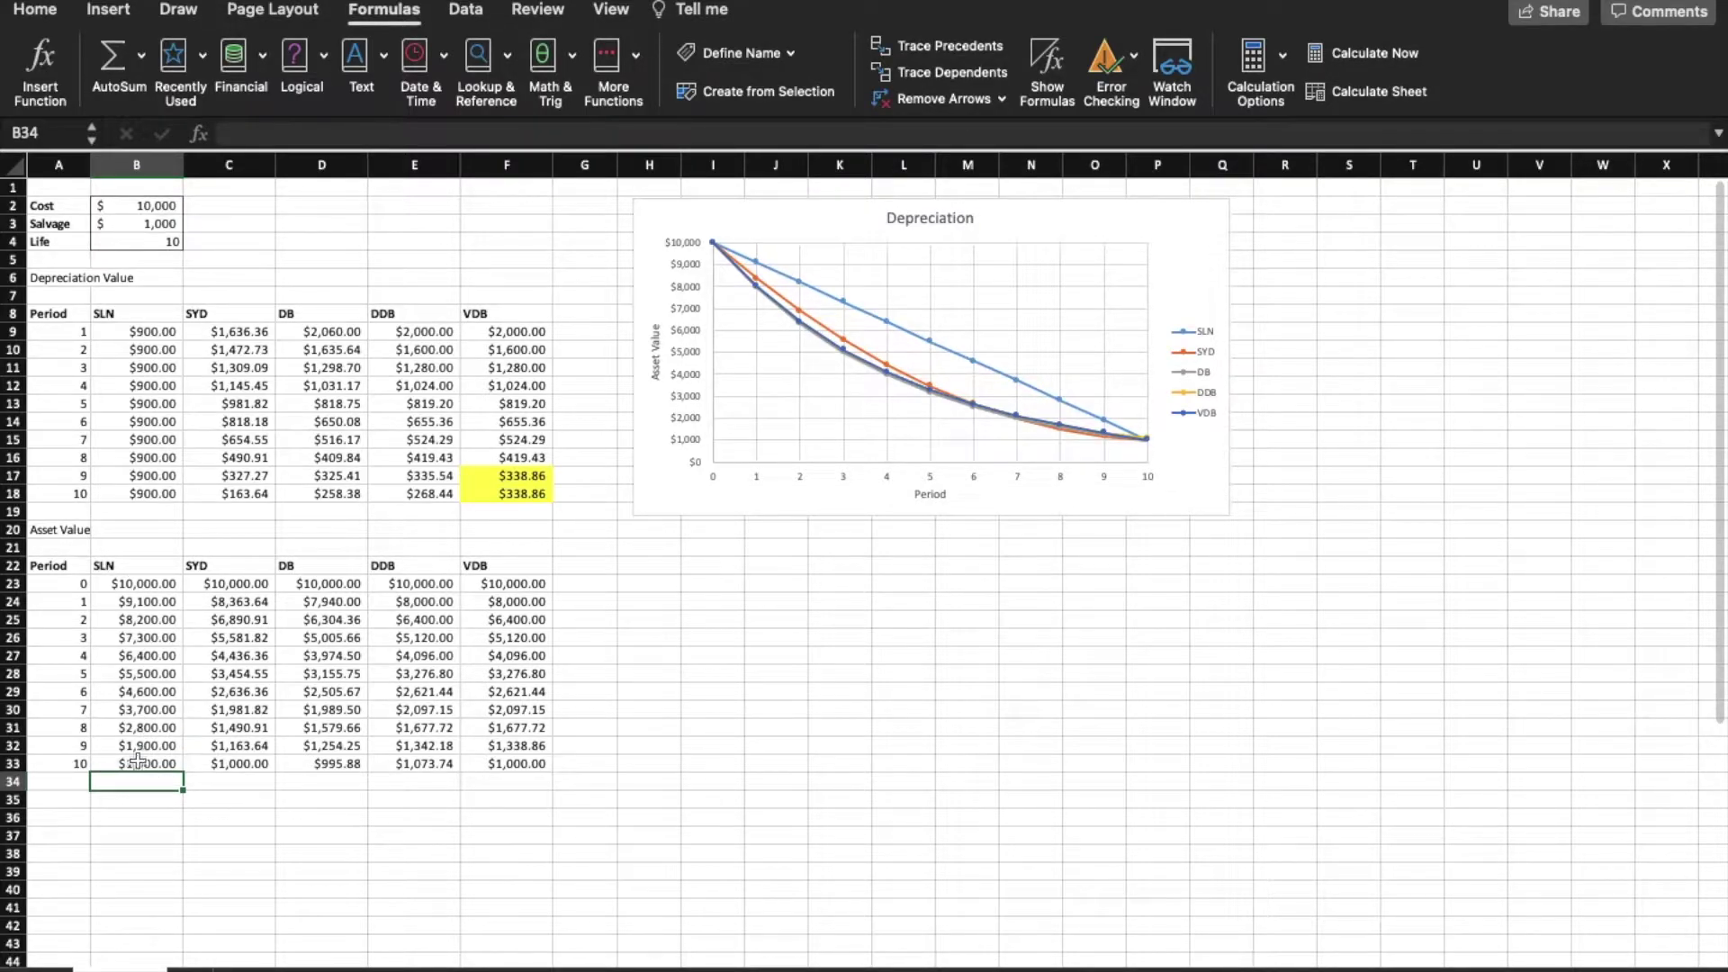
left_click(142, 54)
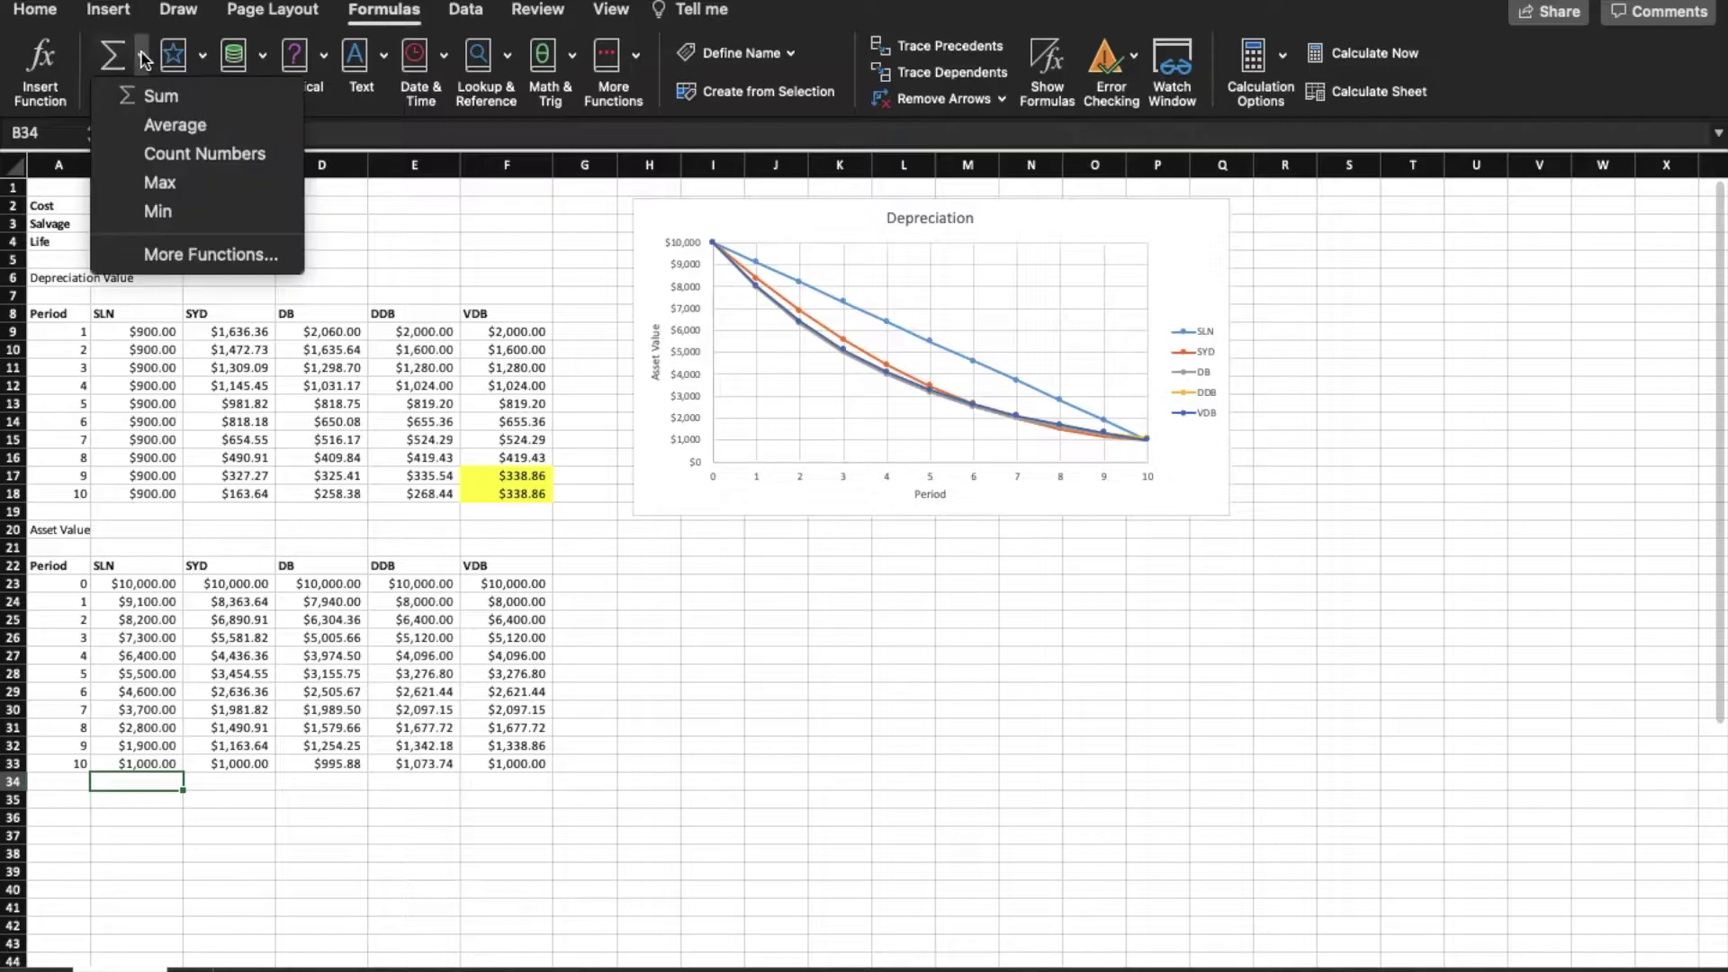
left_click(168, 96)
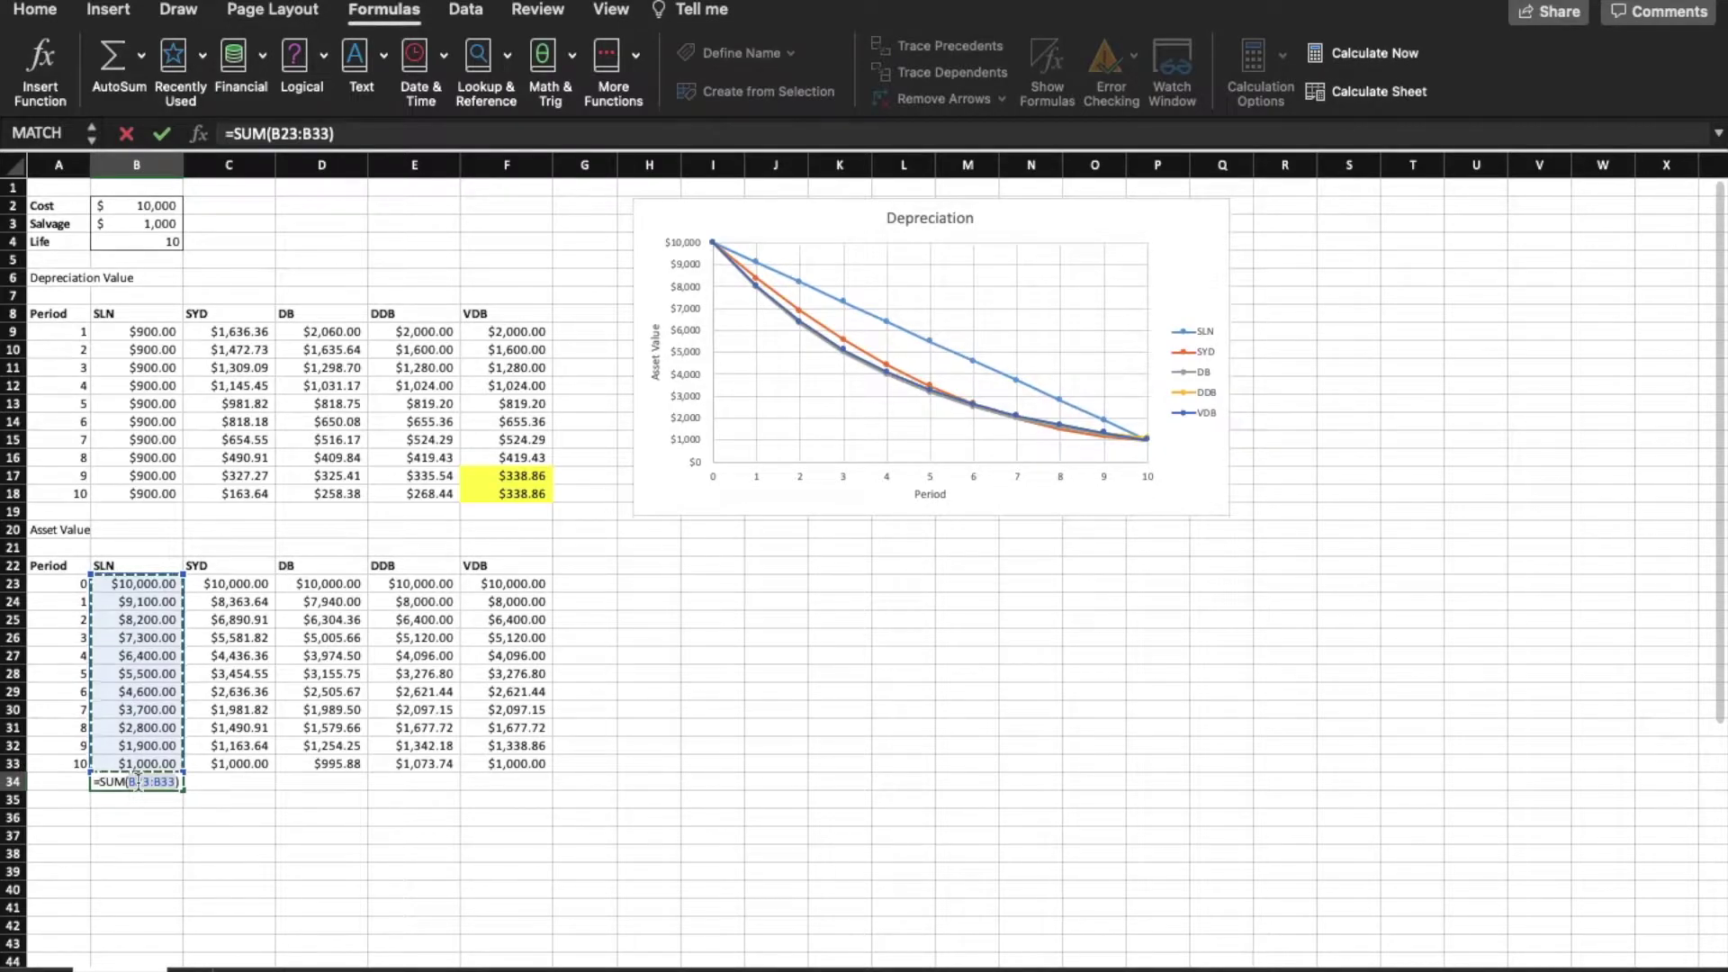
key("Return")
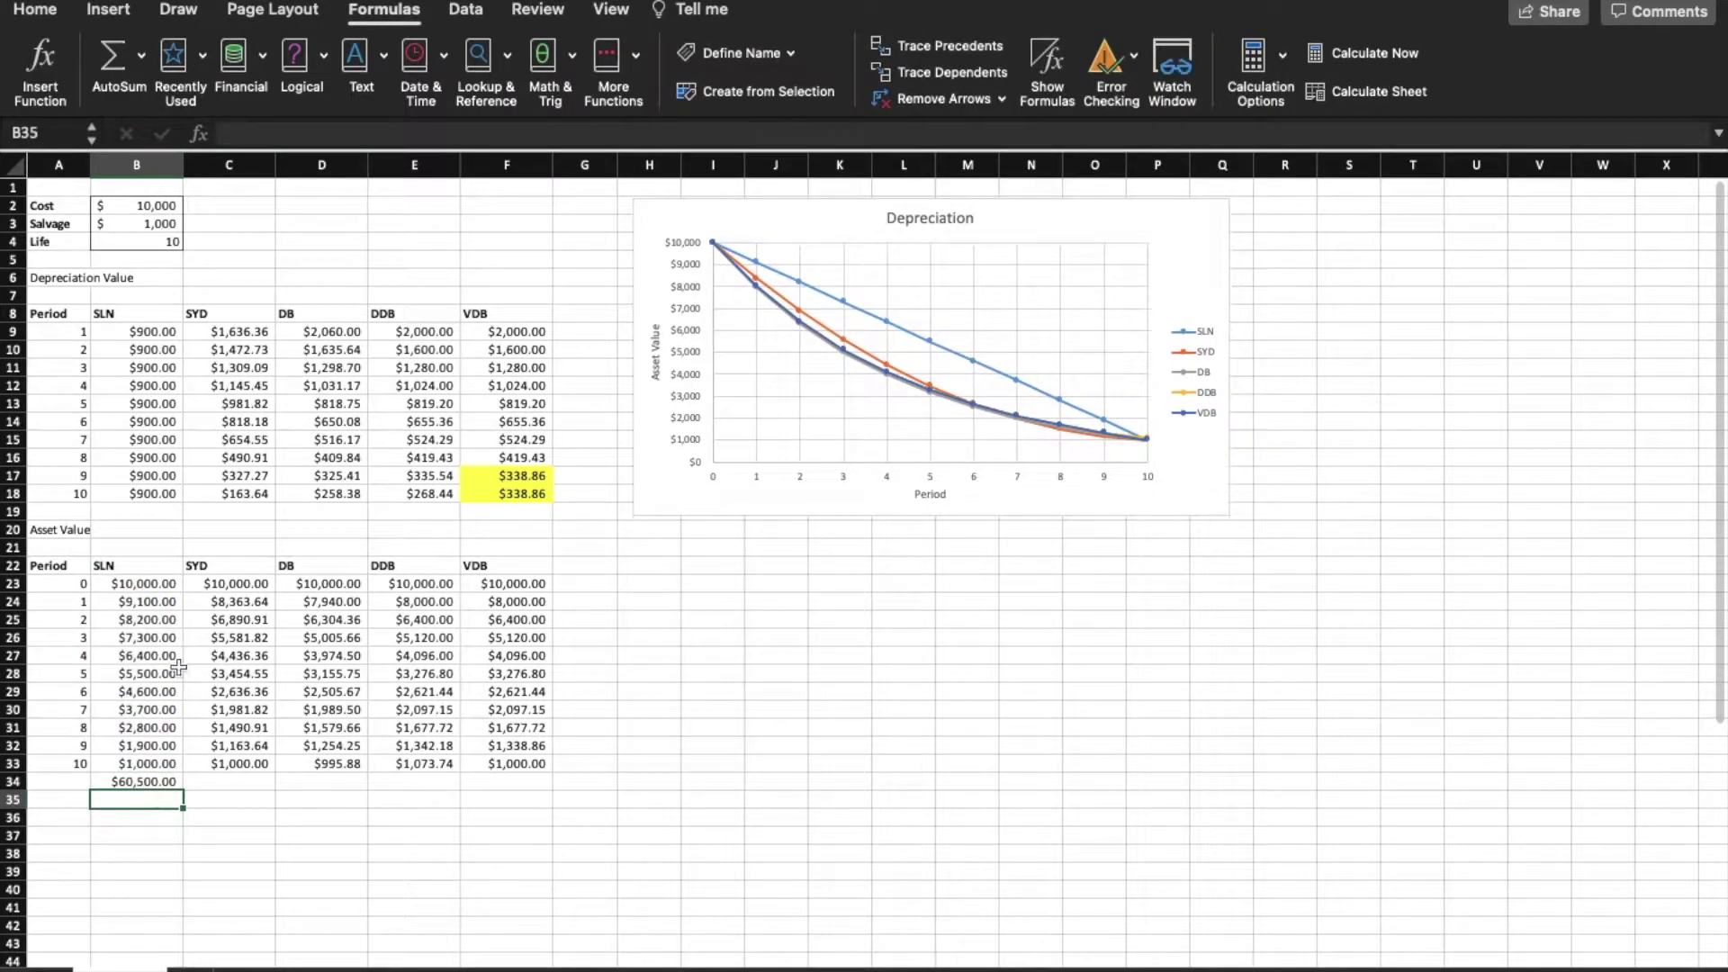
left_click_drag(137, 585, 139, 772)
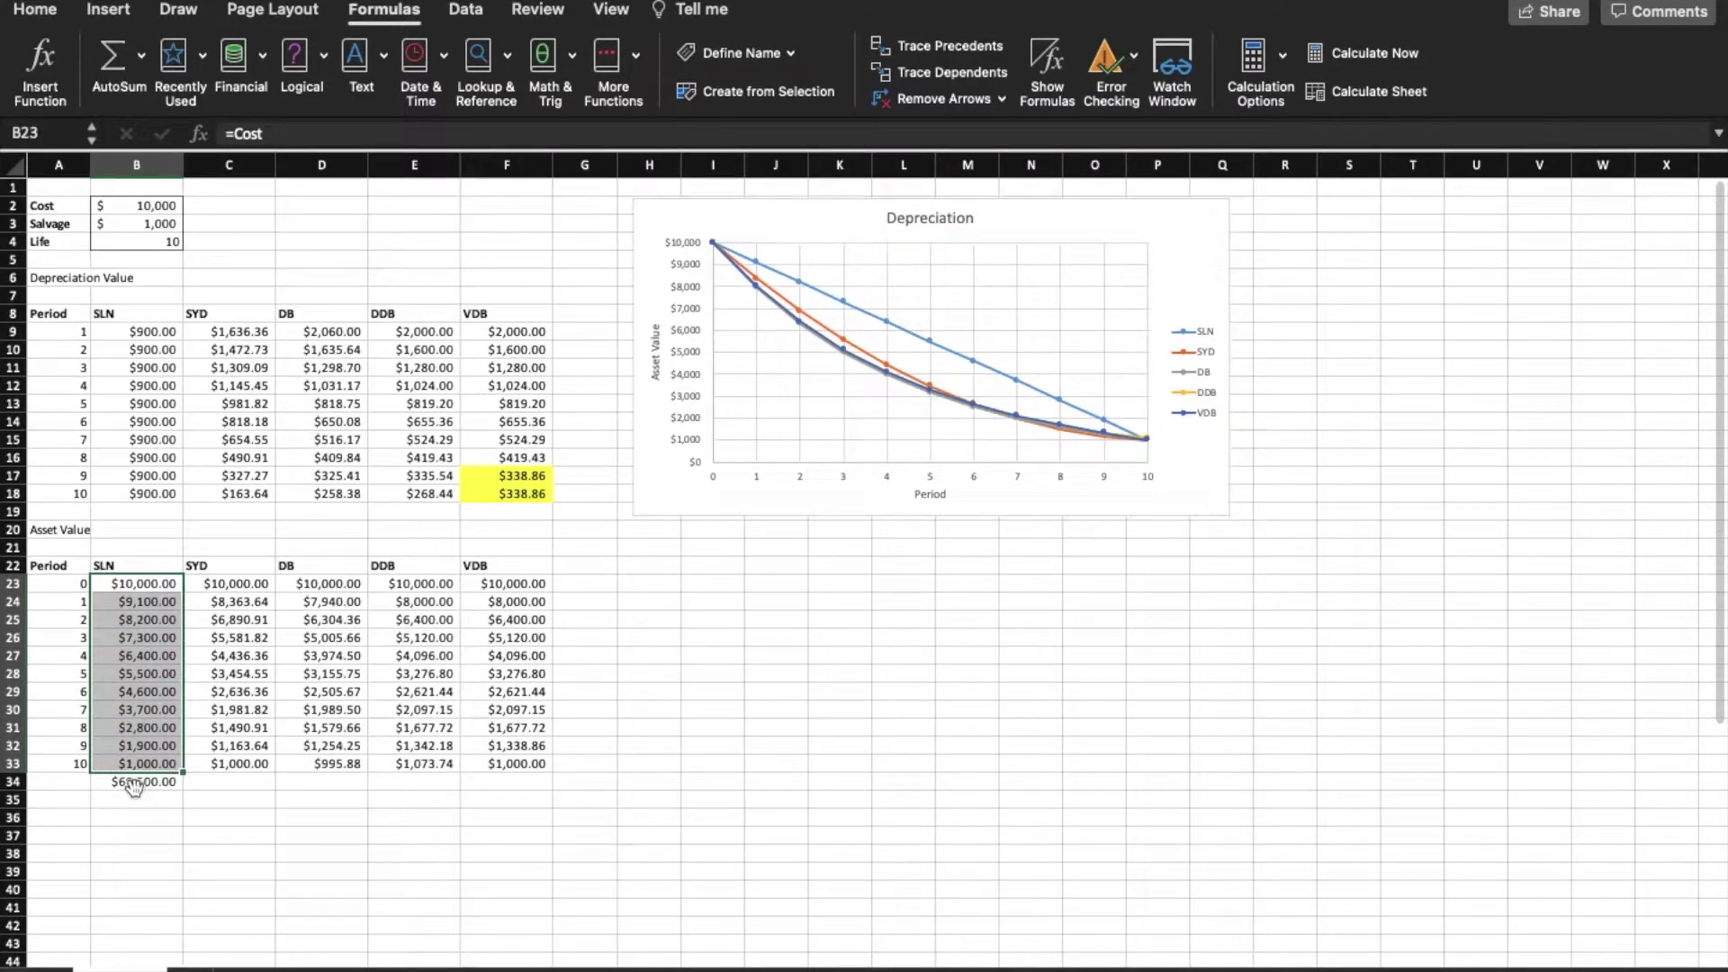
Step: Insert =AVERAGE(C23:C33) in C34, showing $4,272.73
left_click(229, 781)
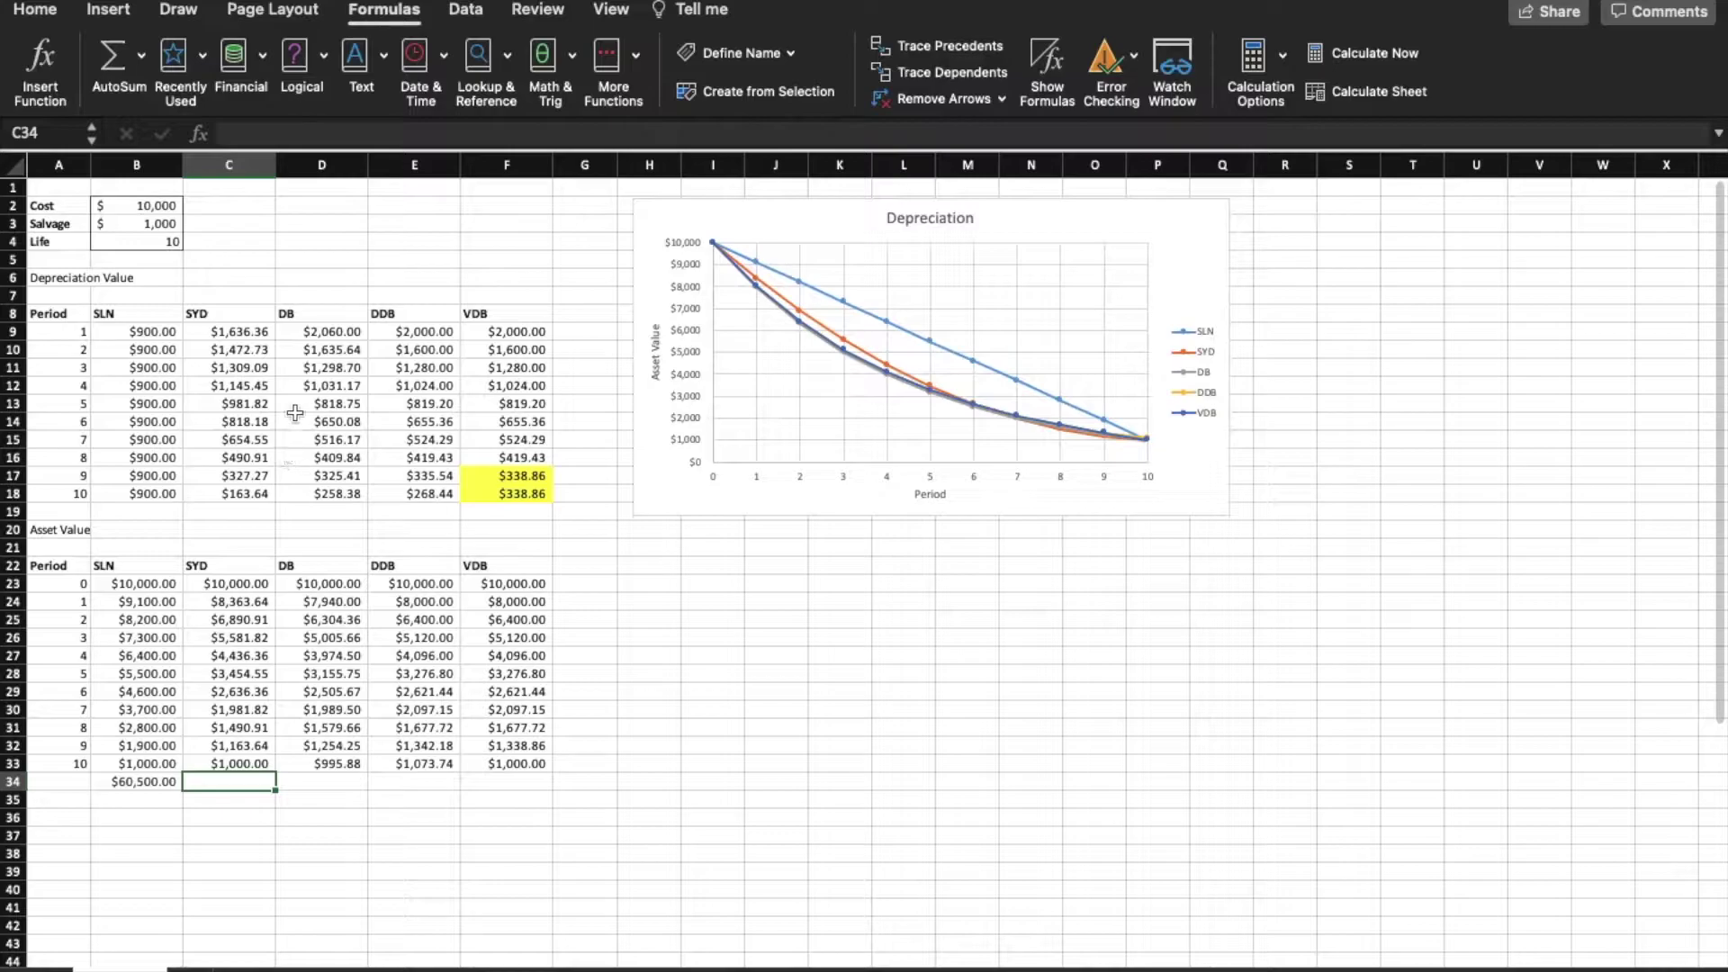
left_click(142, 56)
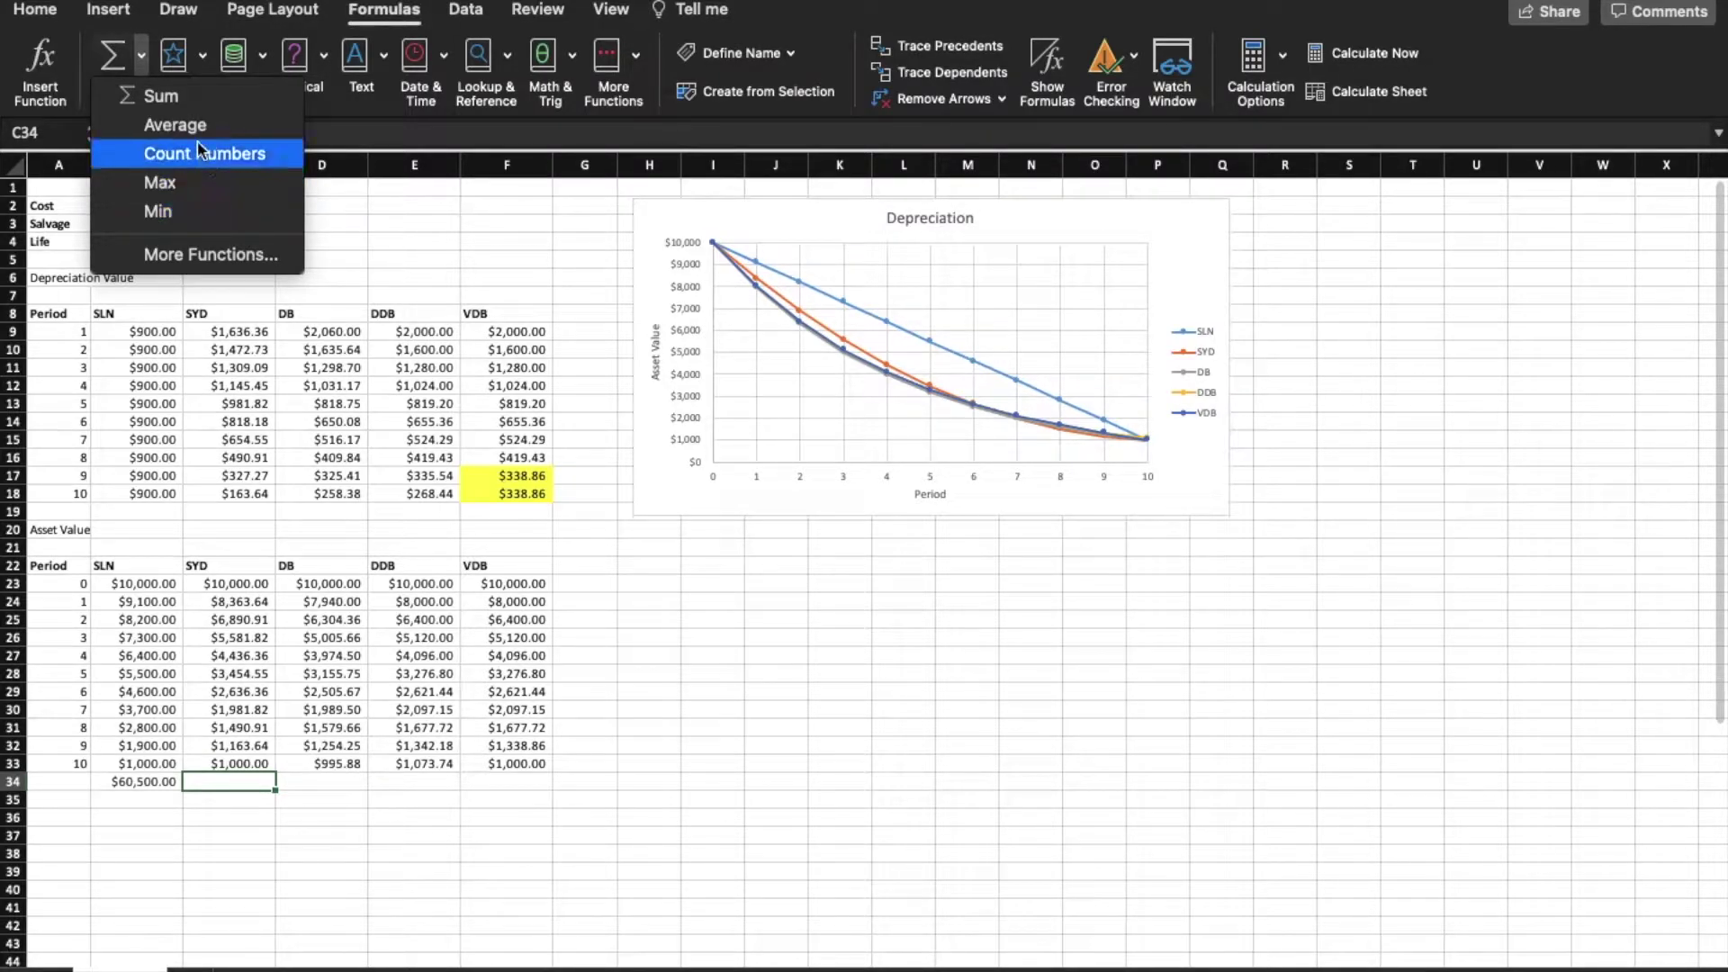
left_click(180, 125)
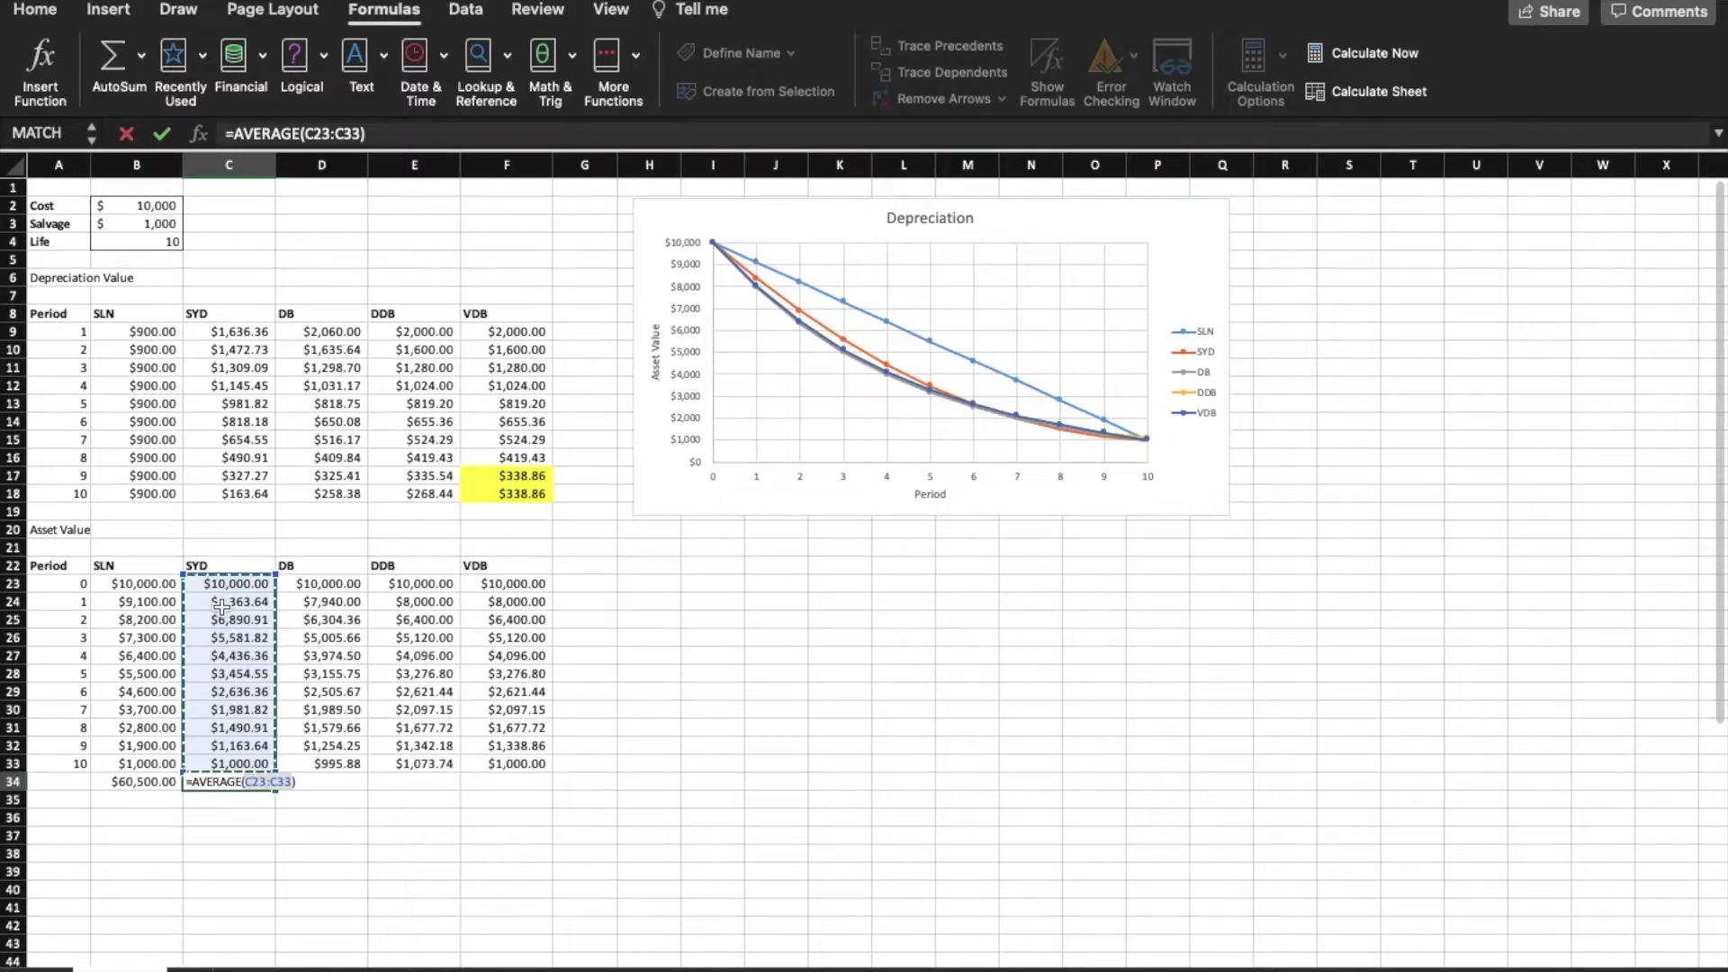
key("Return")
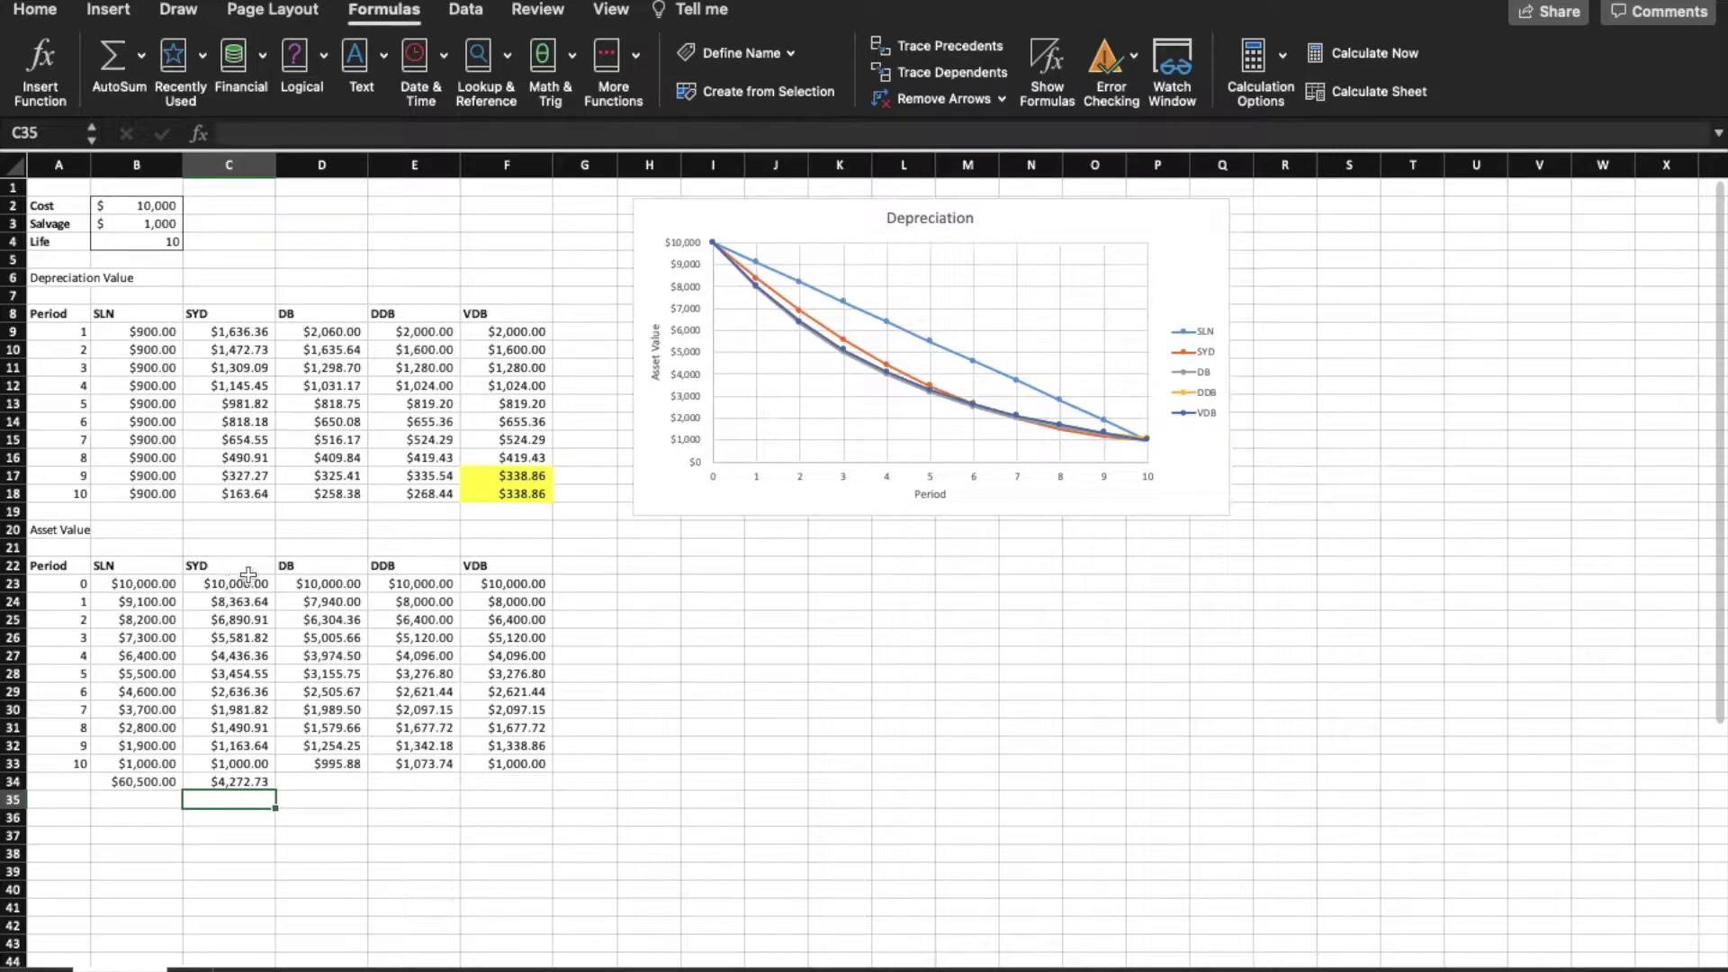
left_click(144, 54)
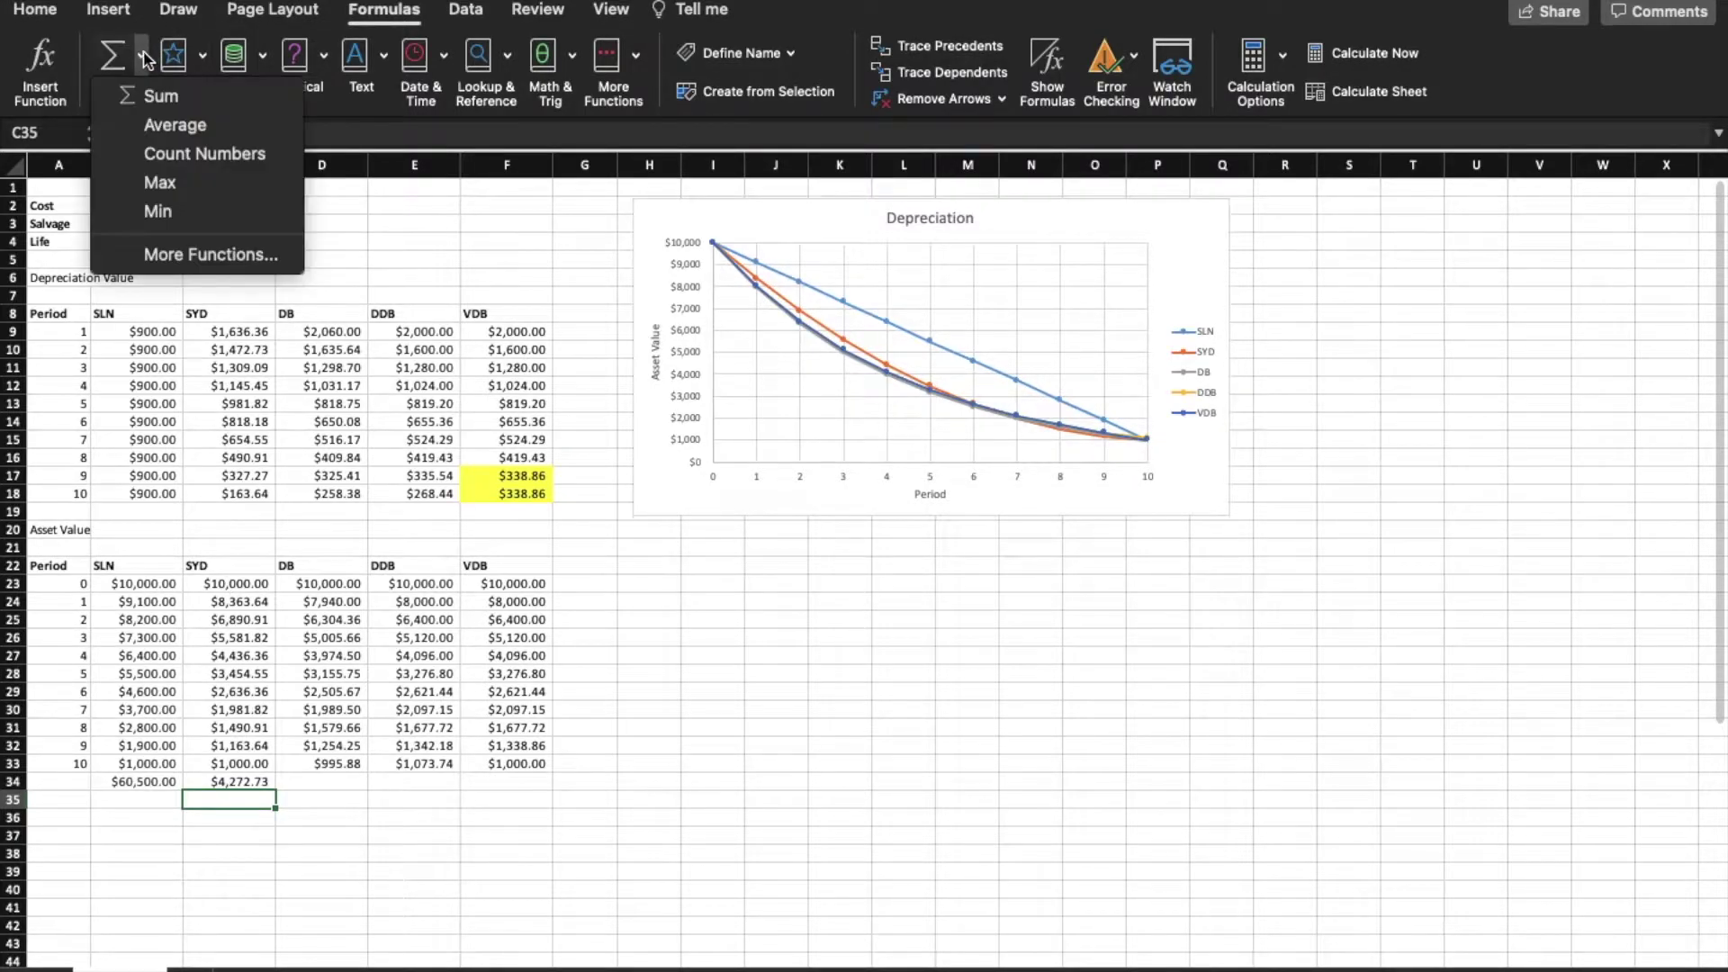
left_click(463, 237)
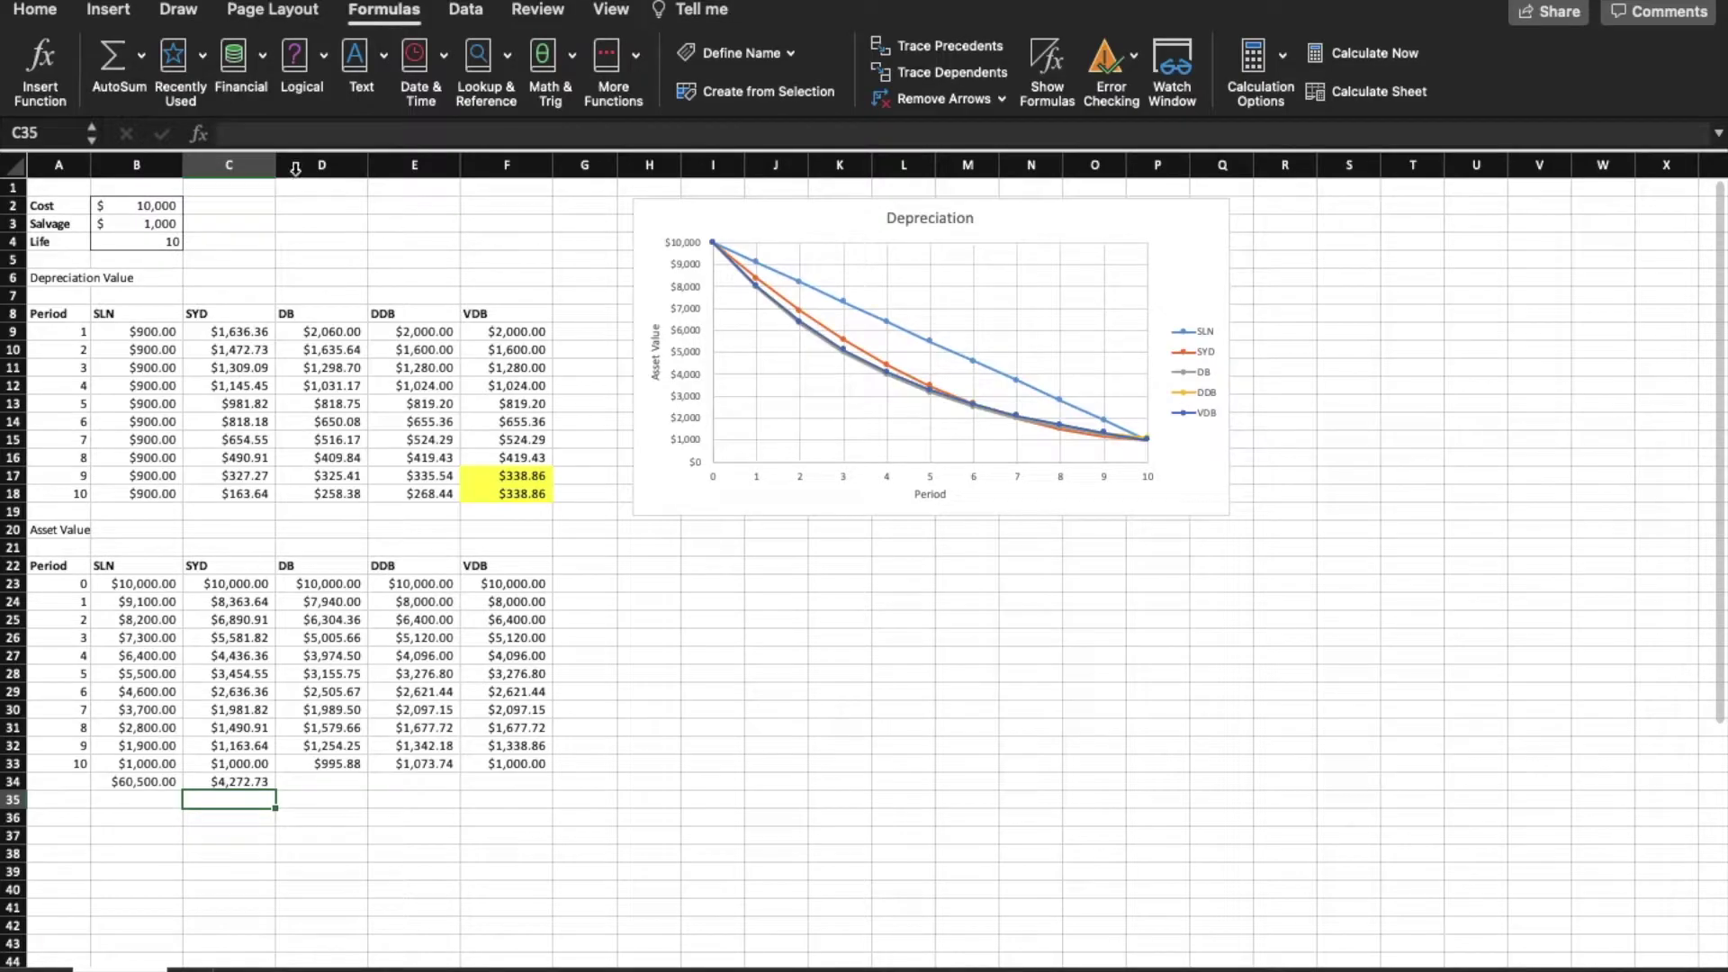
left_click(205, 60)
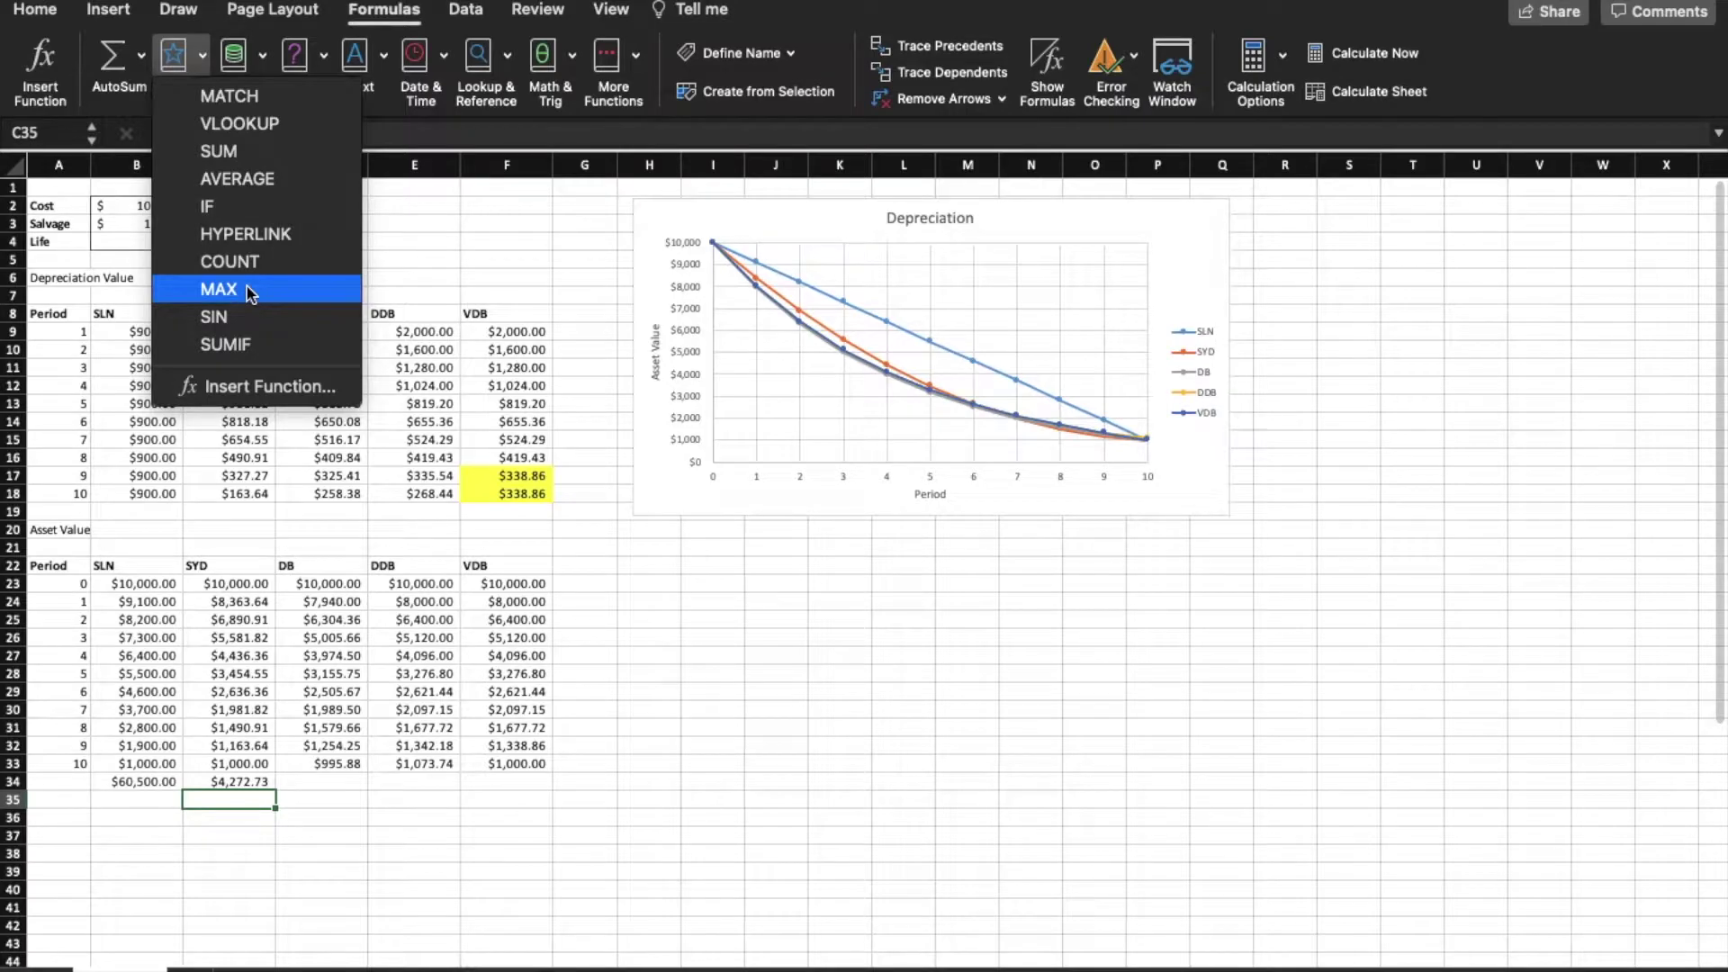
left_click(569, 246)
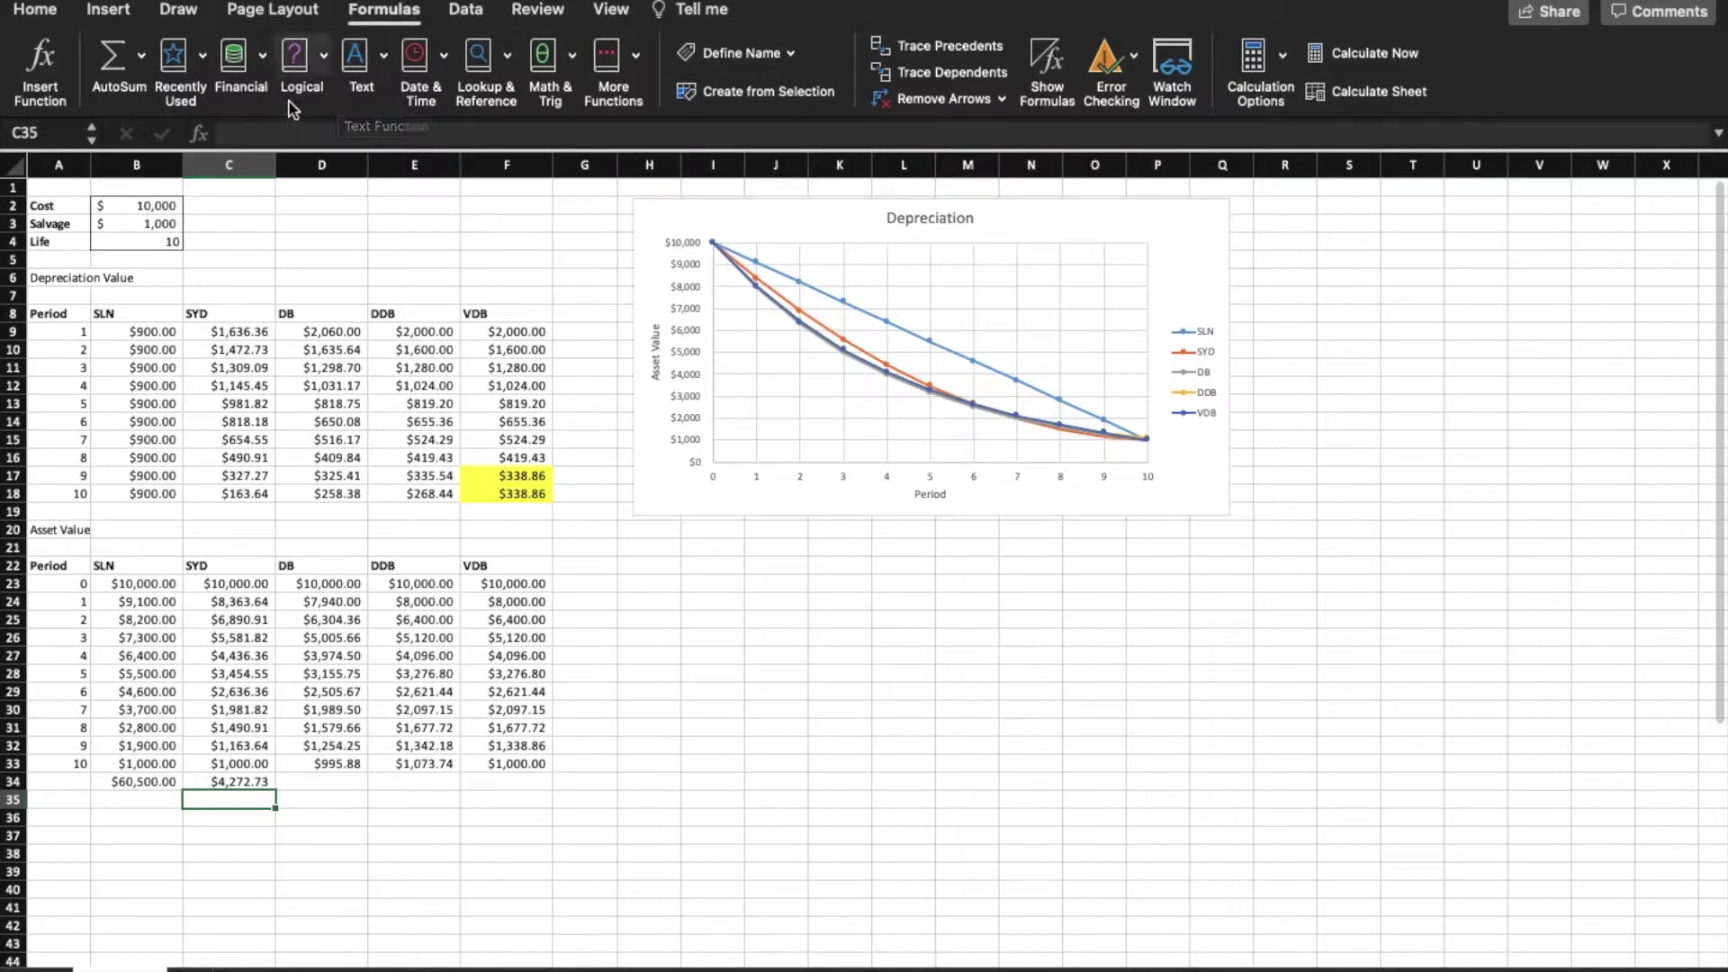
left_click(264, 61)
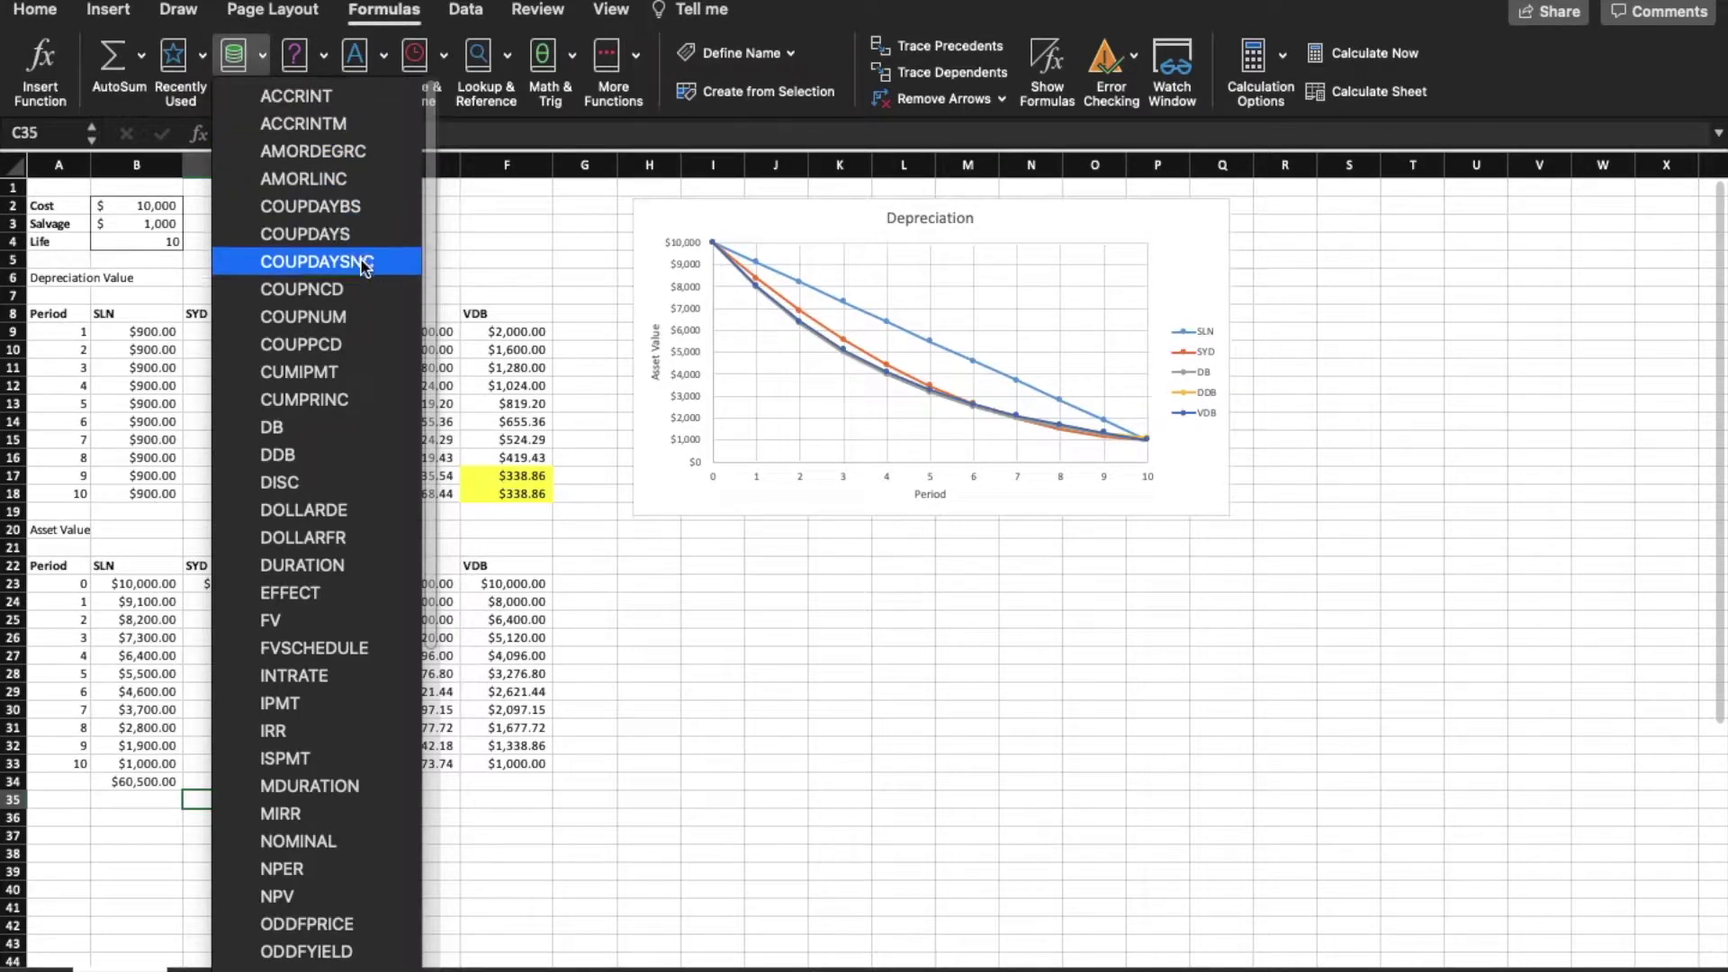
scroll(360, 720, "down", 1)
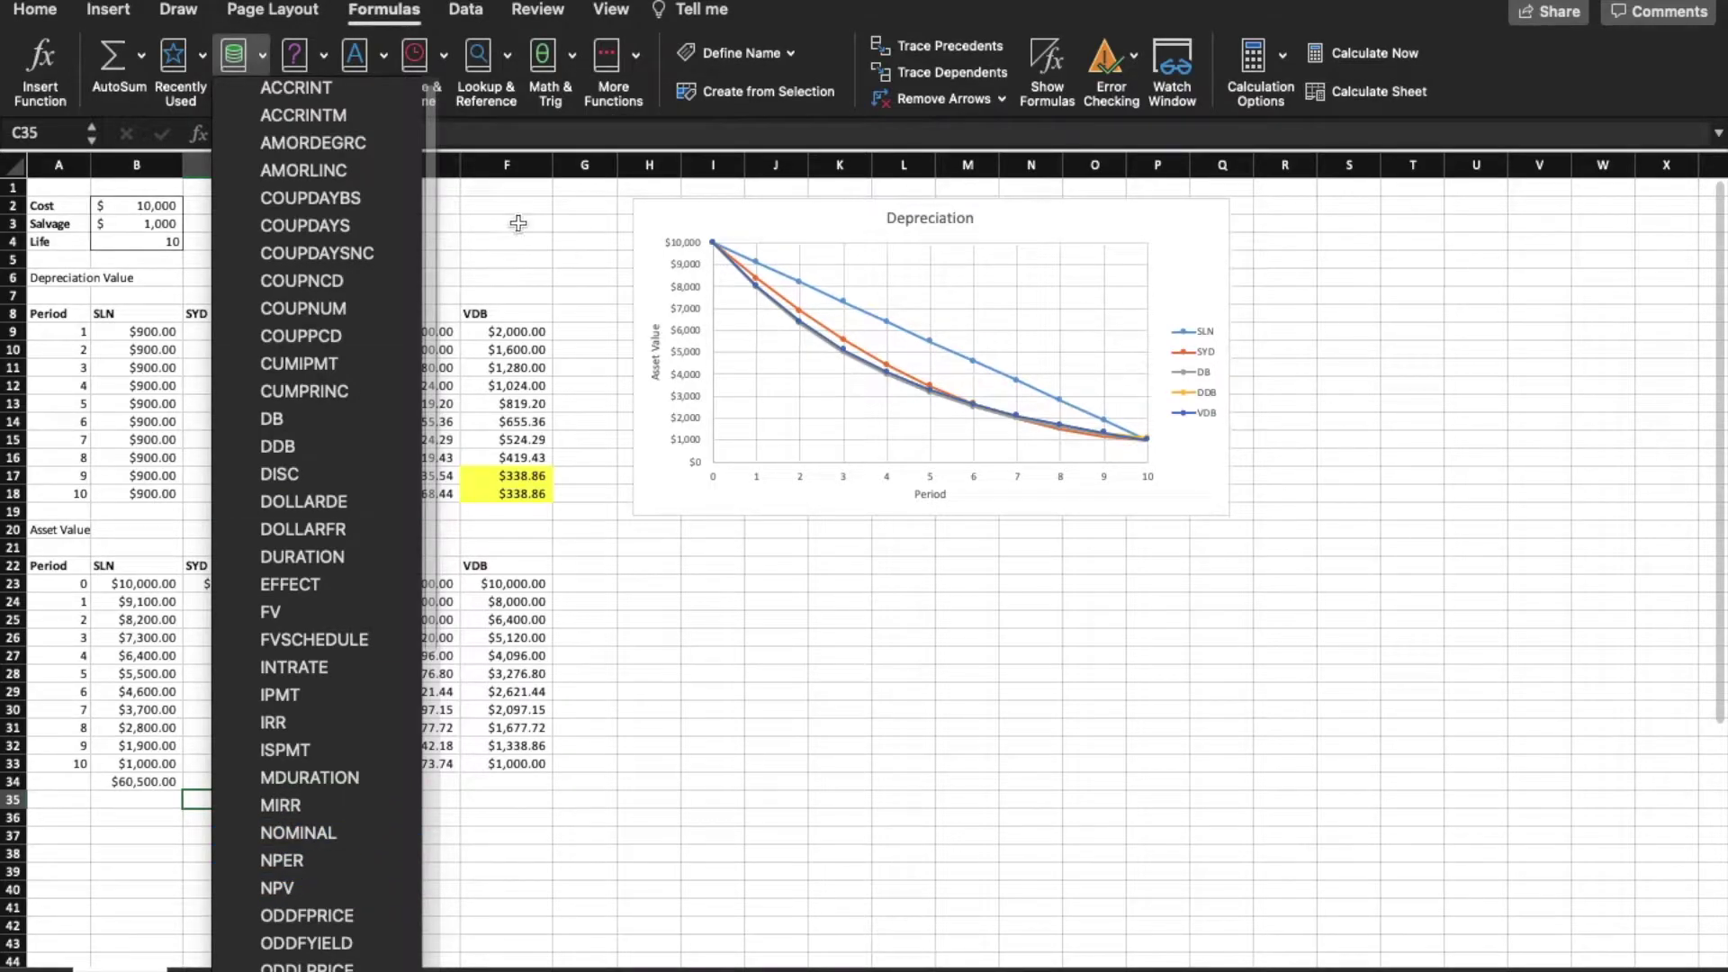
key("Escape")
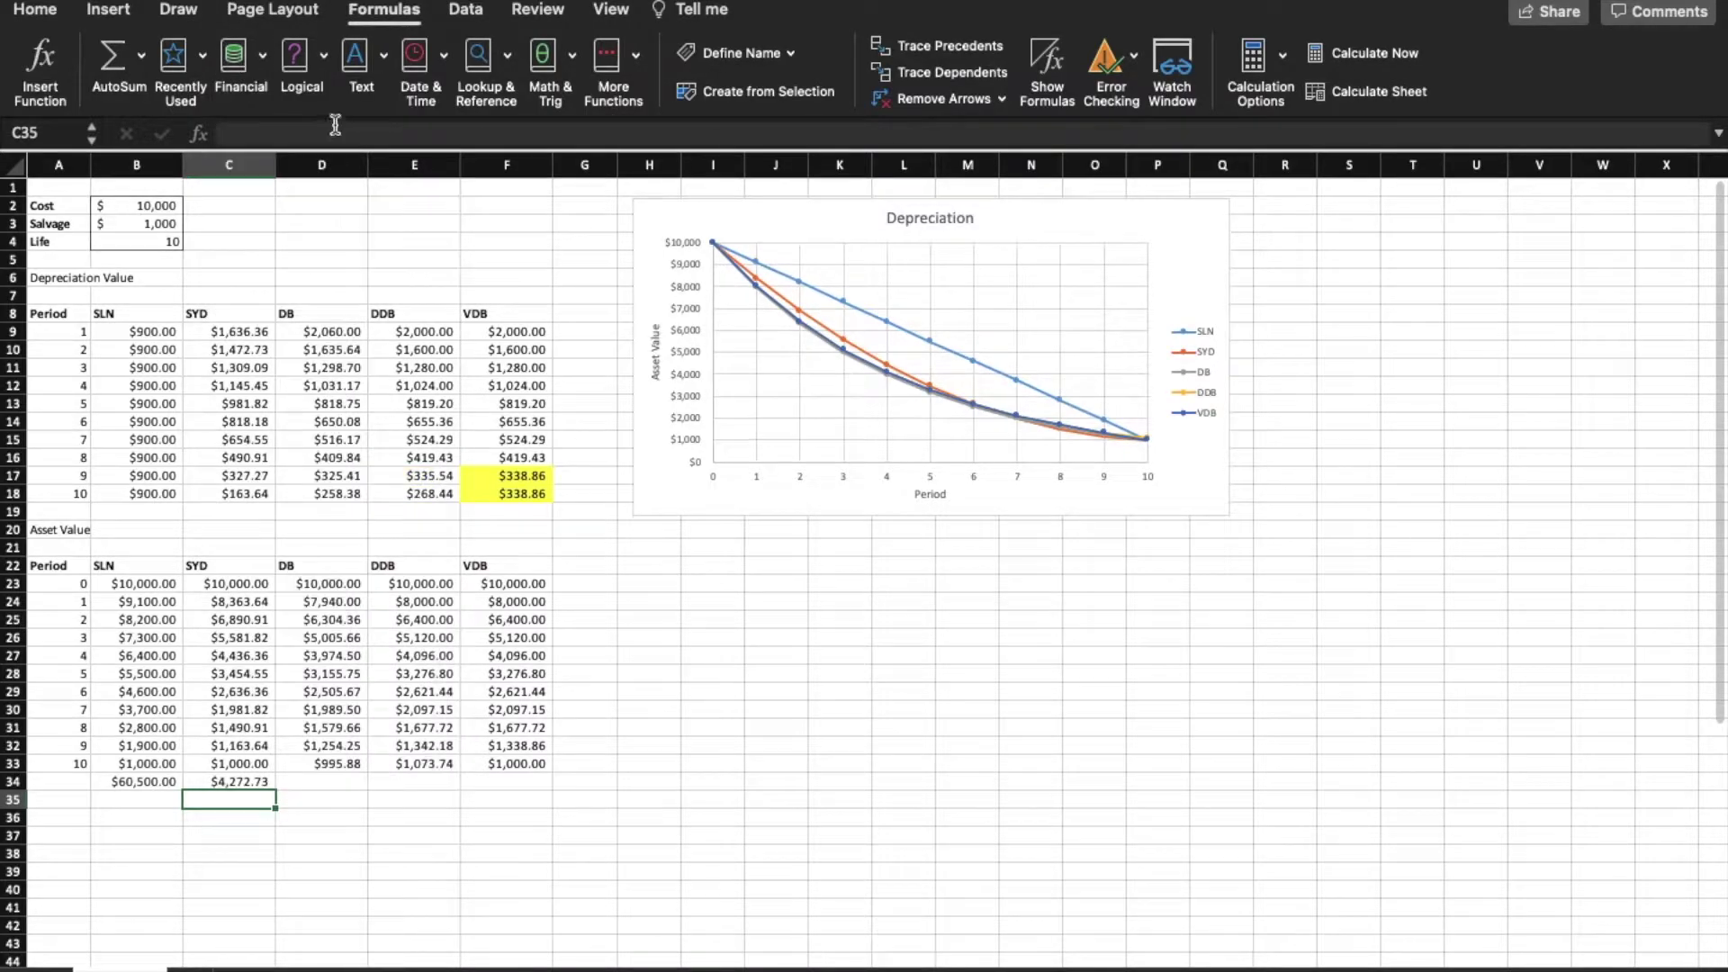
left_click(326, 54)
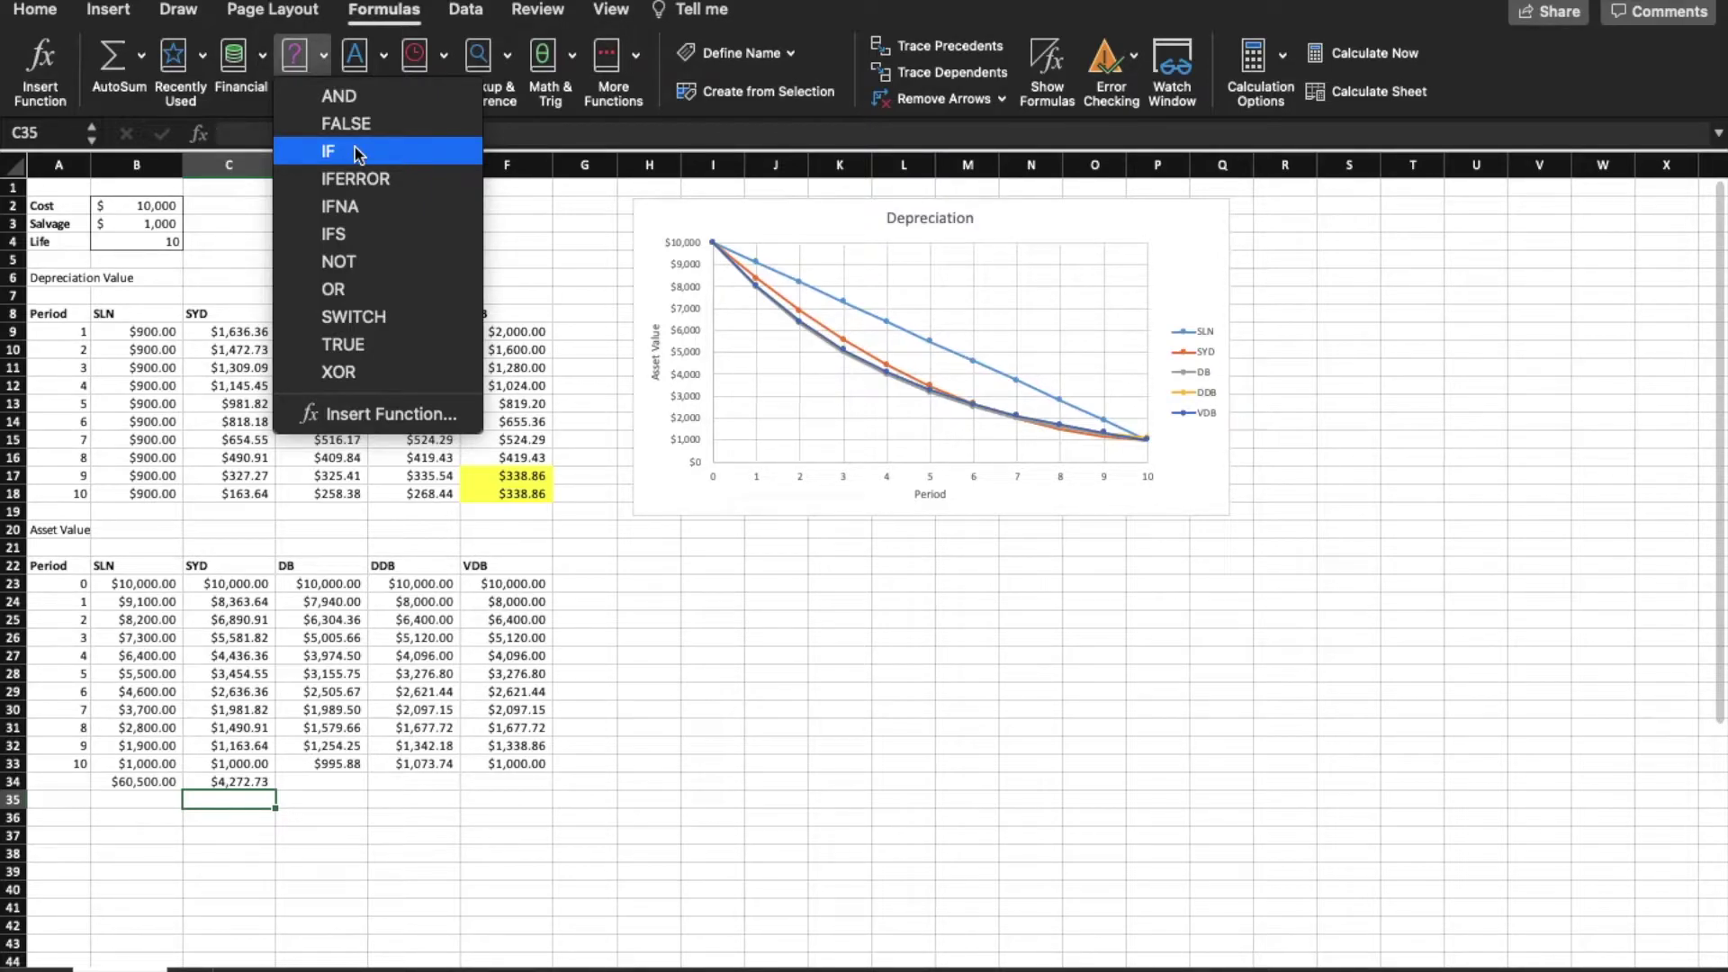
left_click(680, 290)
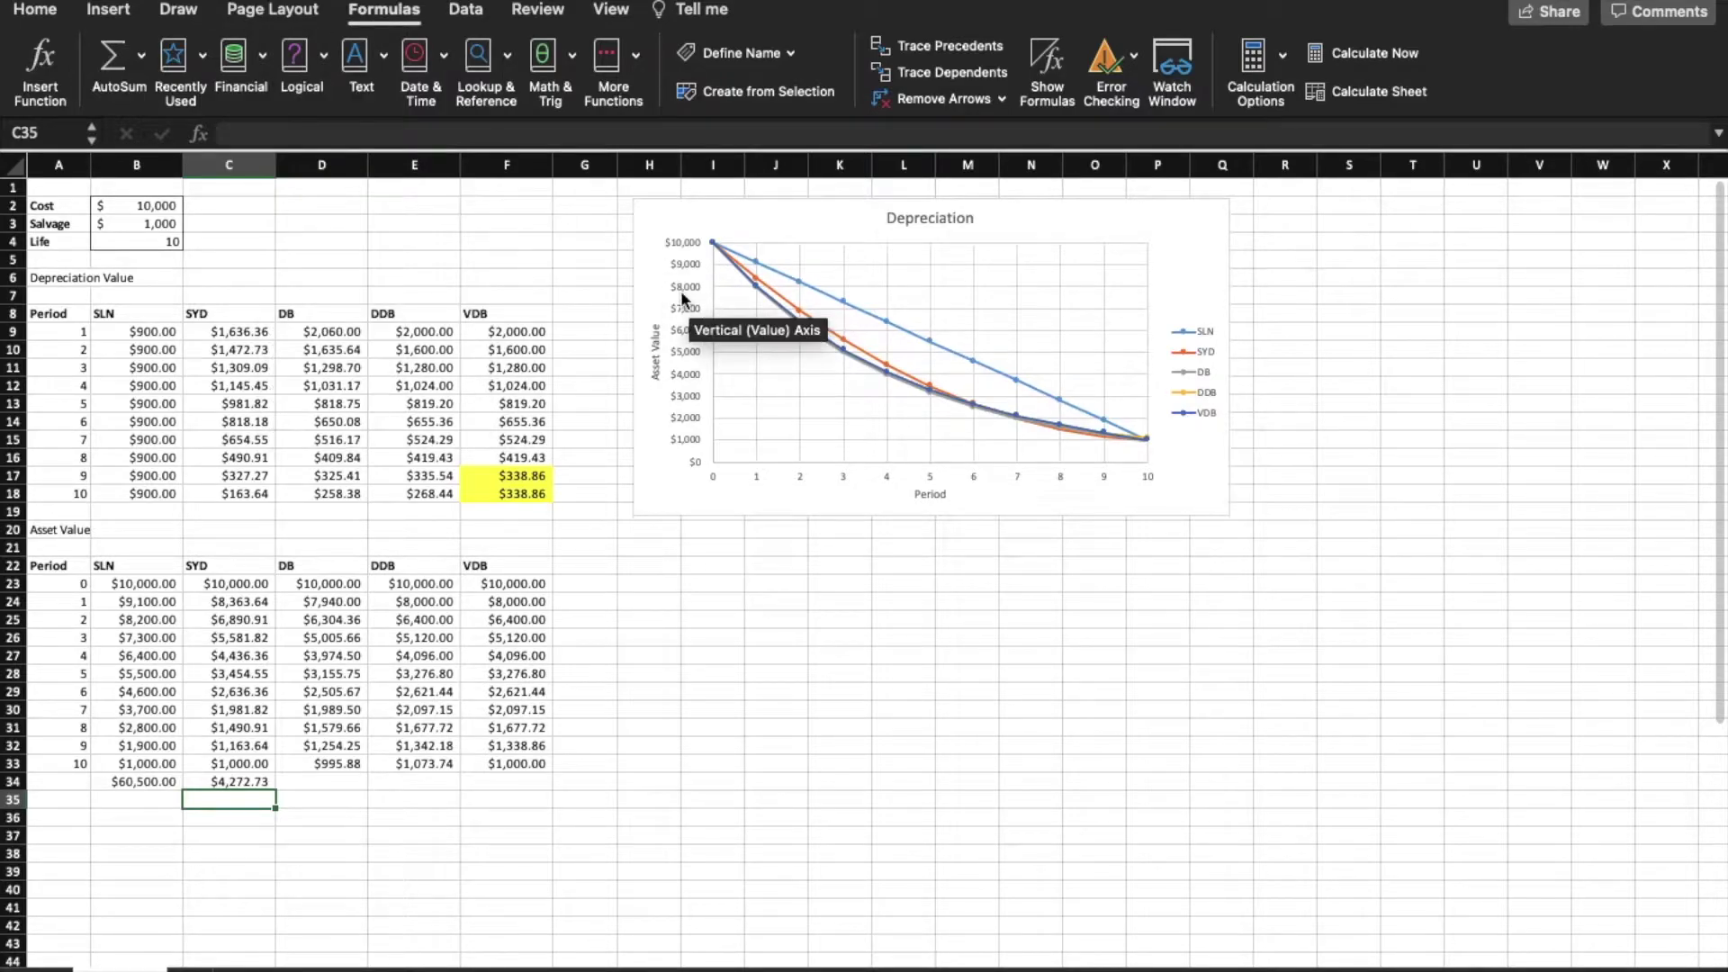
Step: Browse the Text functions list, then show the Date & Time functions DATE through YEARFRAC
left_click(385, 58)
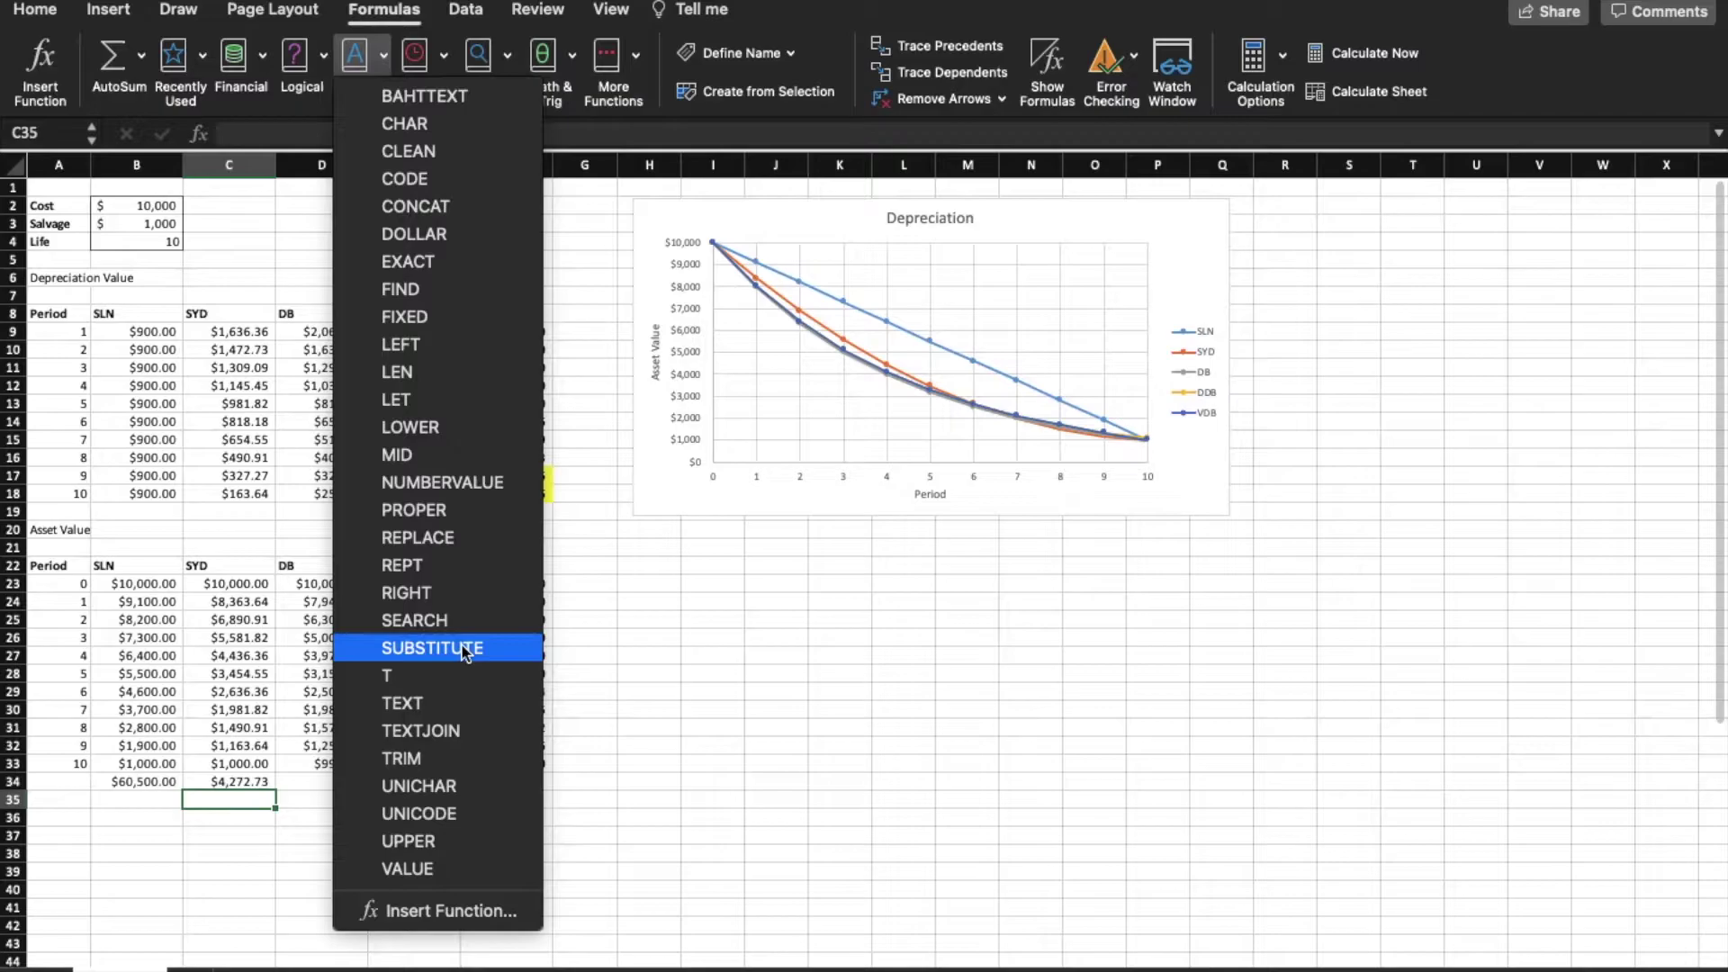
left_click(604, 276)
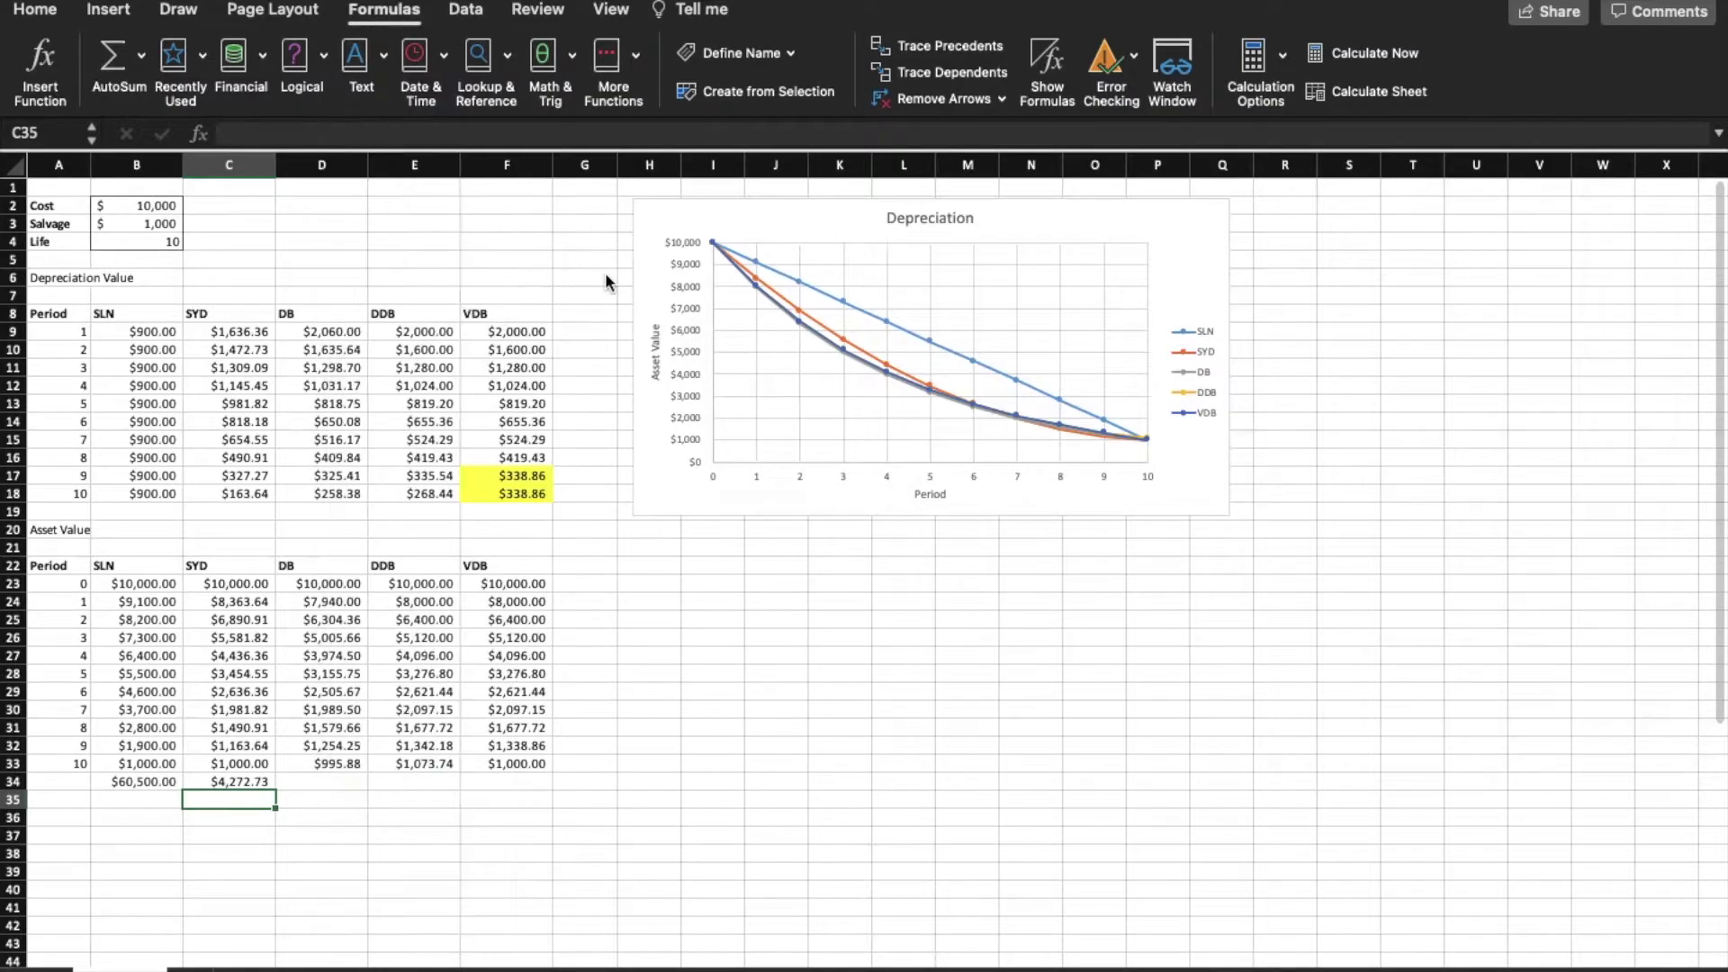
left_click(442, 49)
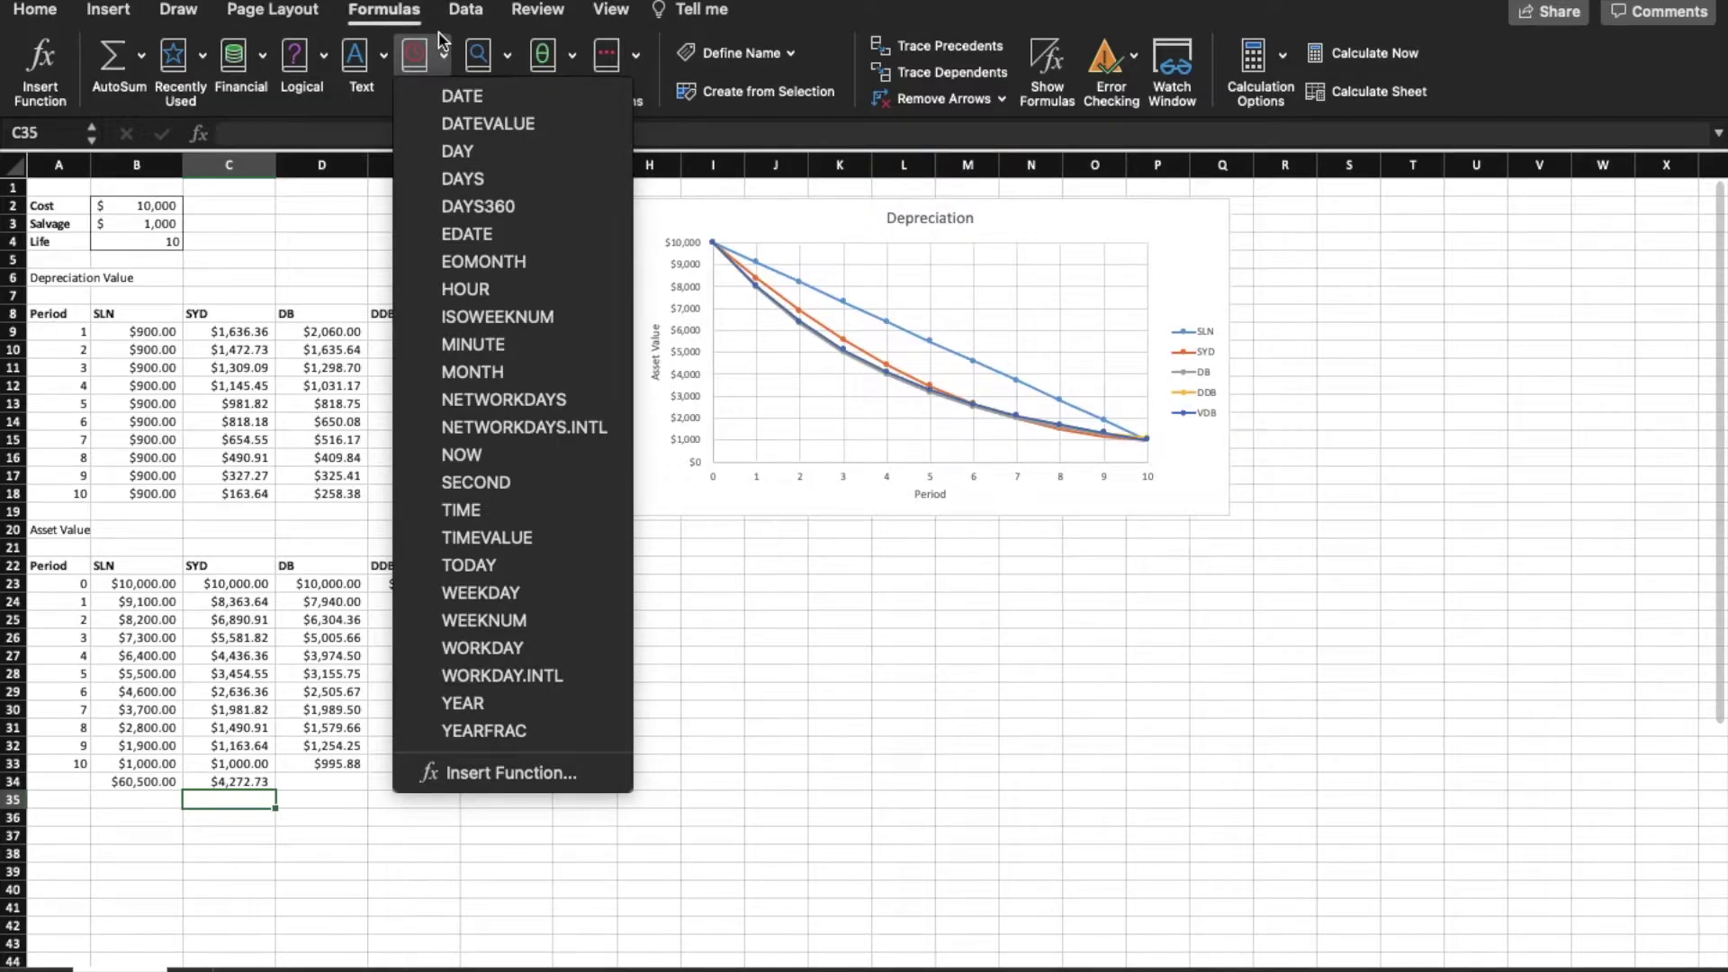
Step: Enter the date Jan 1, 2021 in cell K25
left_click(900, 747)
left_click(720, 800)
left_click(848, 618)
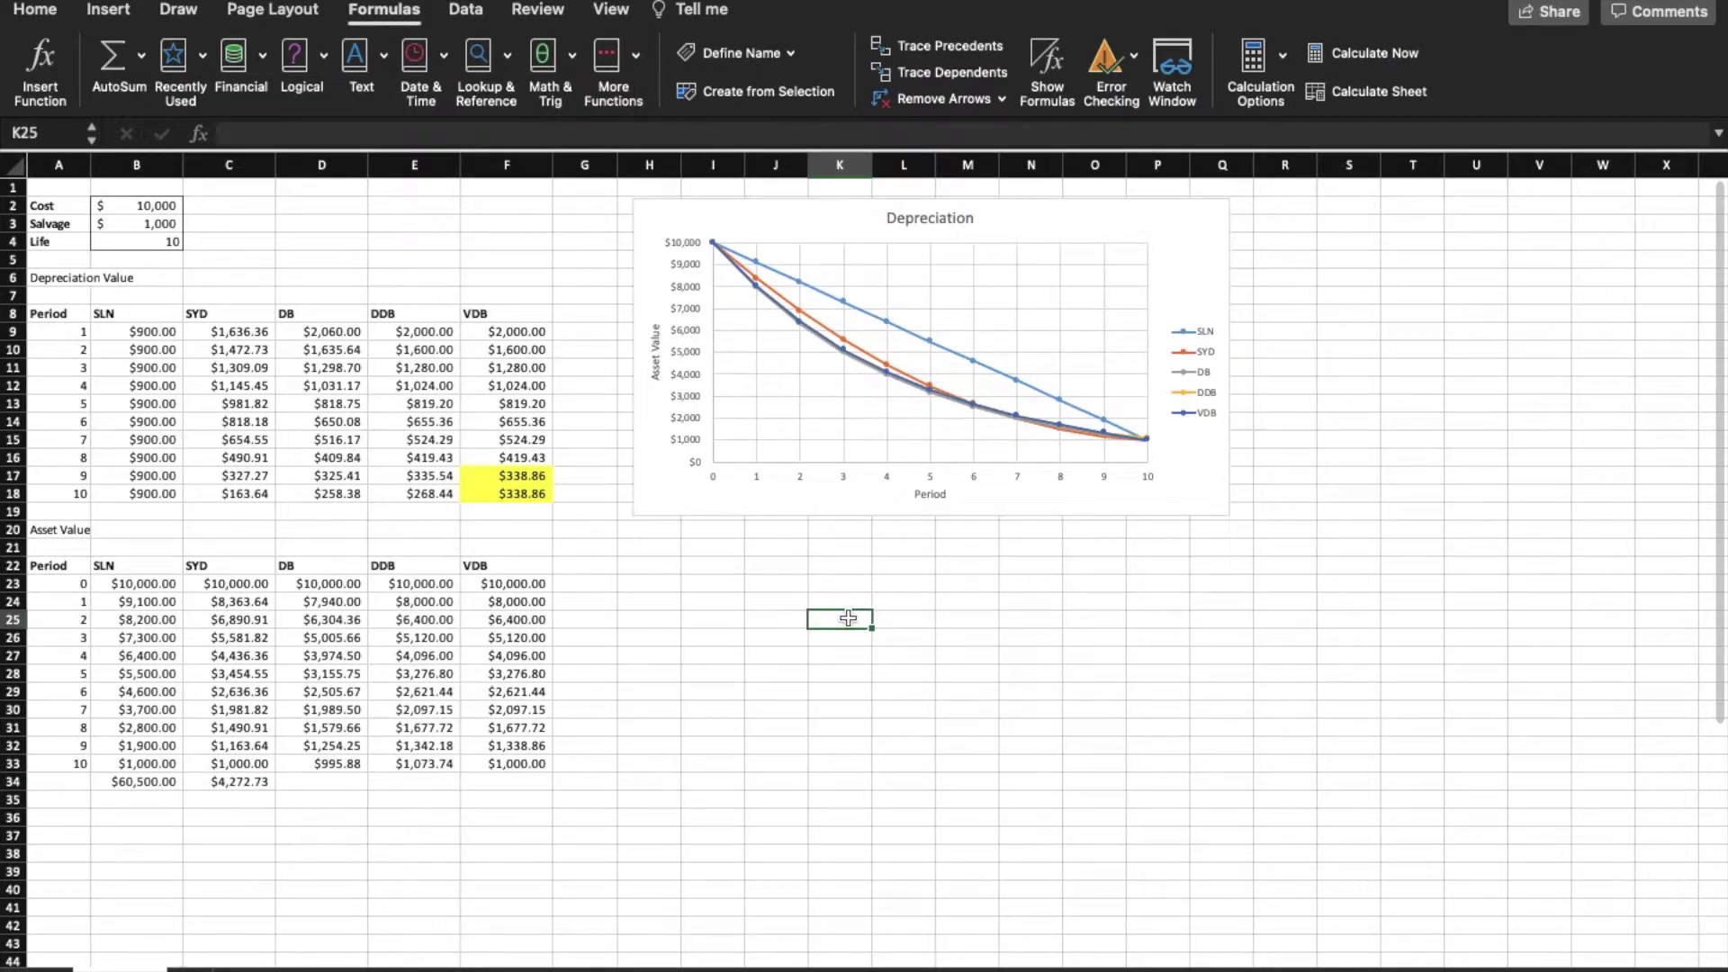
type("Jan 1")
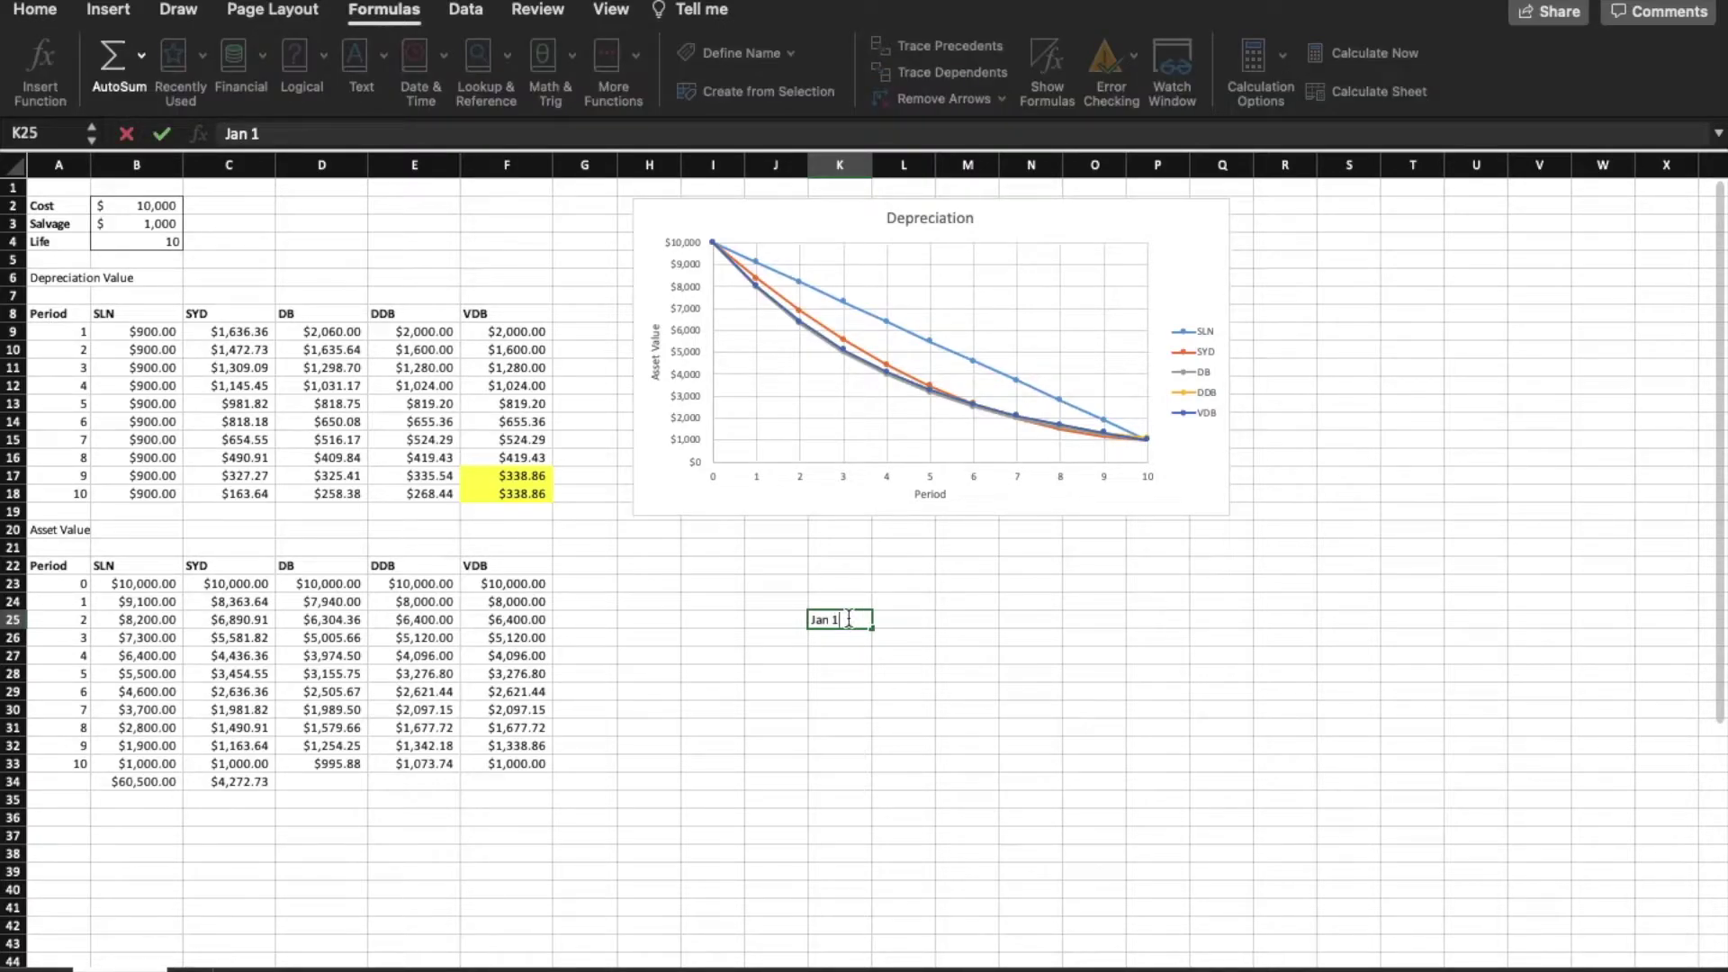
type(", 2021")
key("Return")
Step: Reselect K25 and show the Date & Time function list again
left_click(941, 623)
left_click(856, 619)
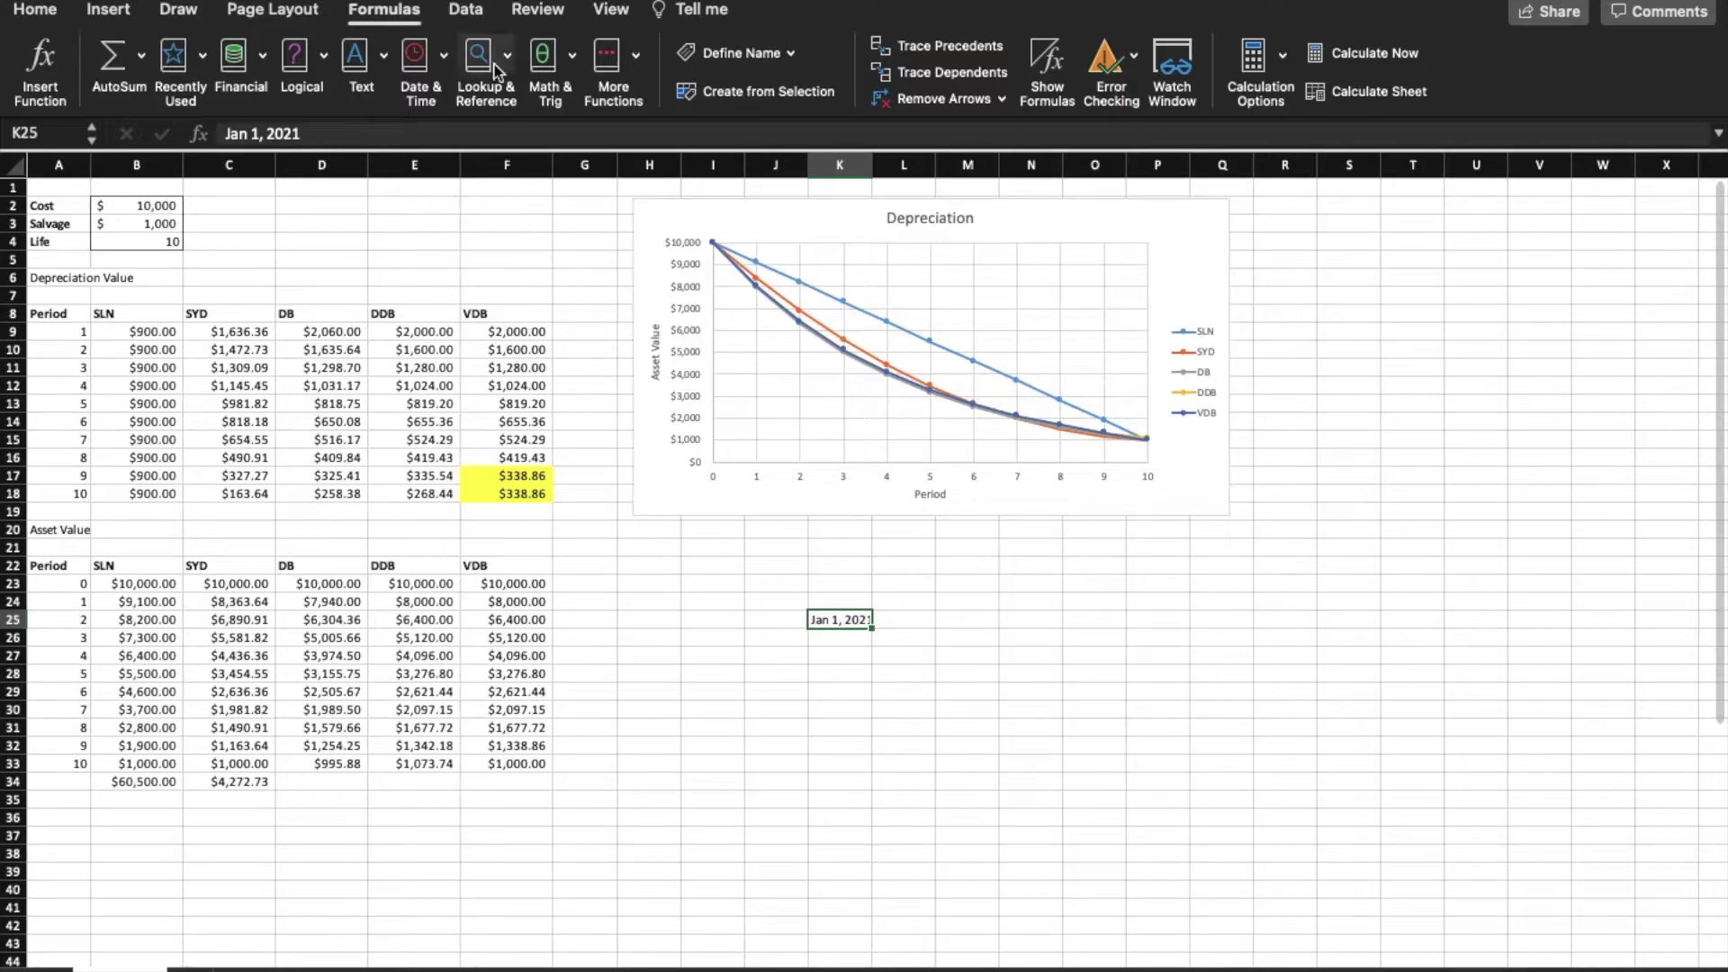
left_click(445, 57)
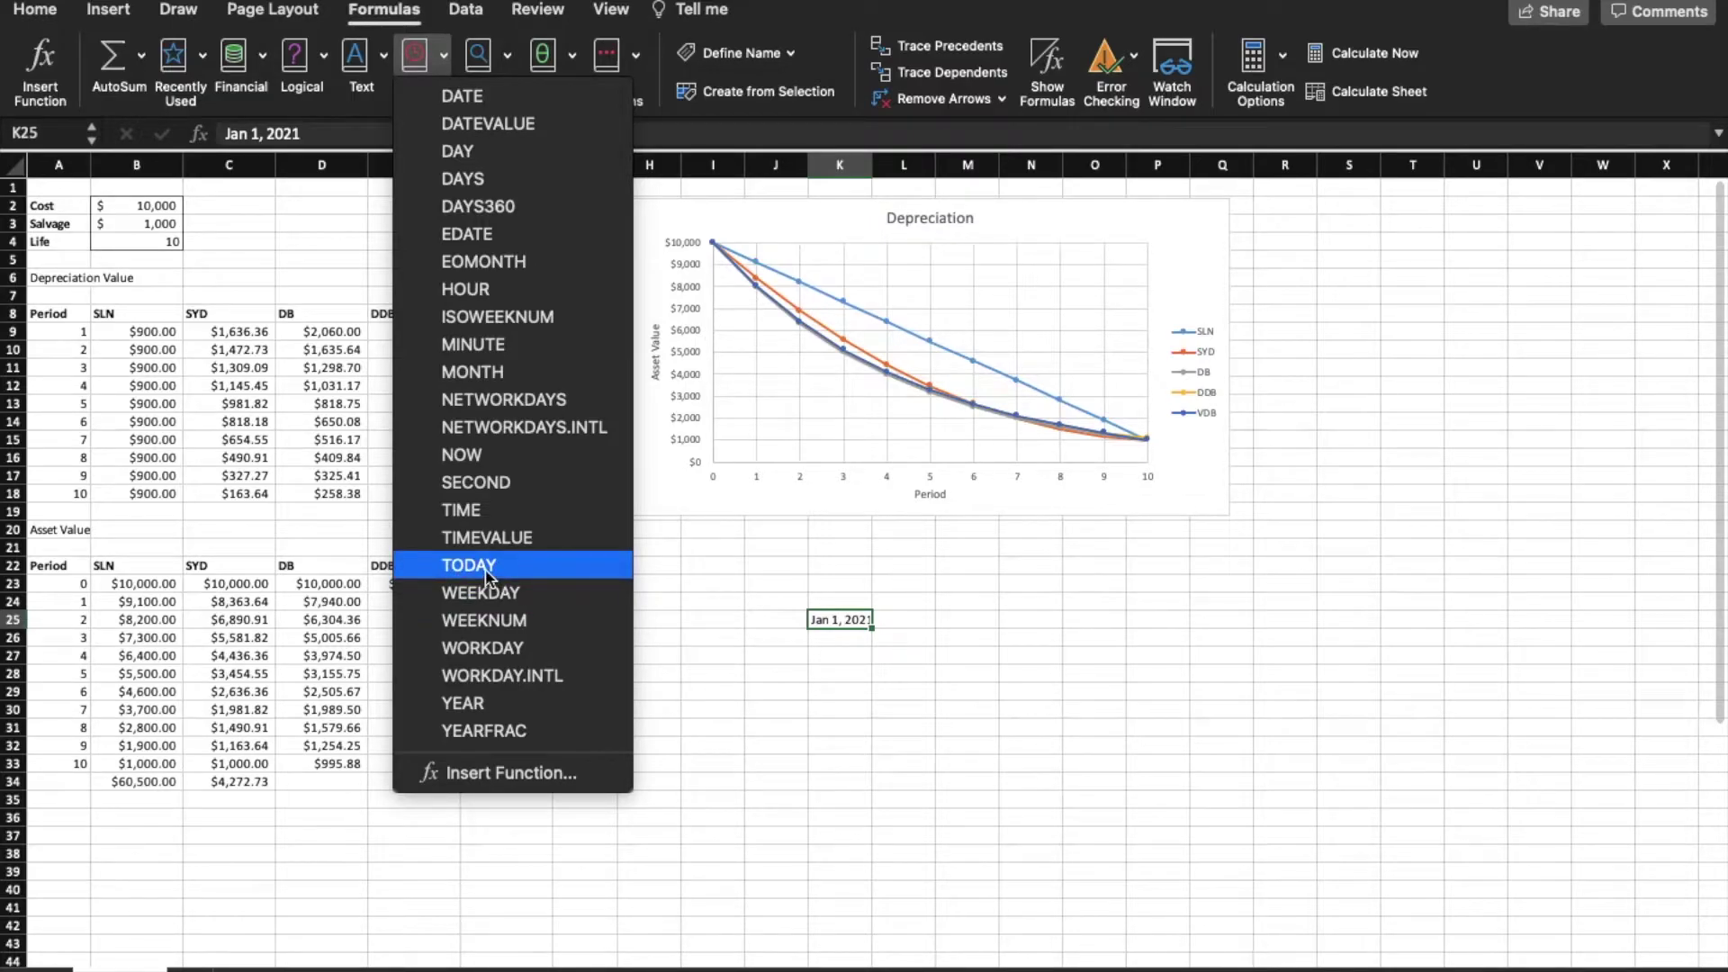
left_click(829, 678)
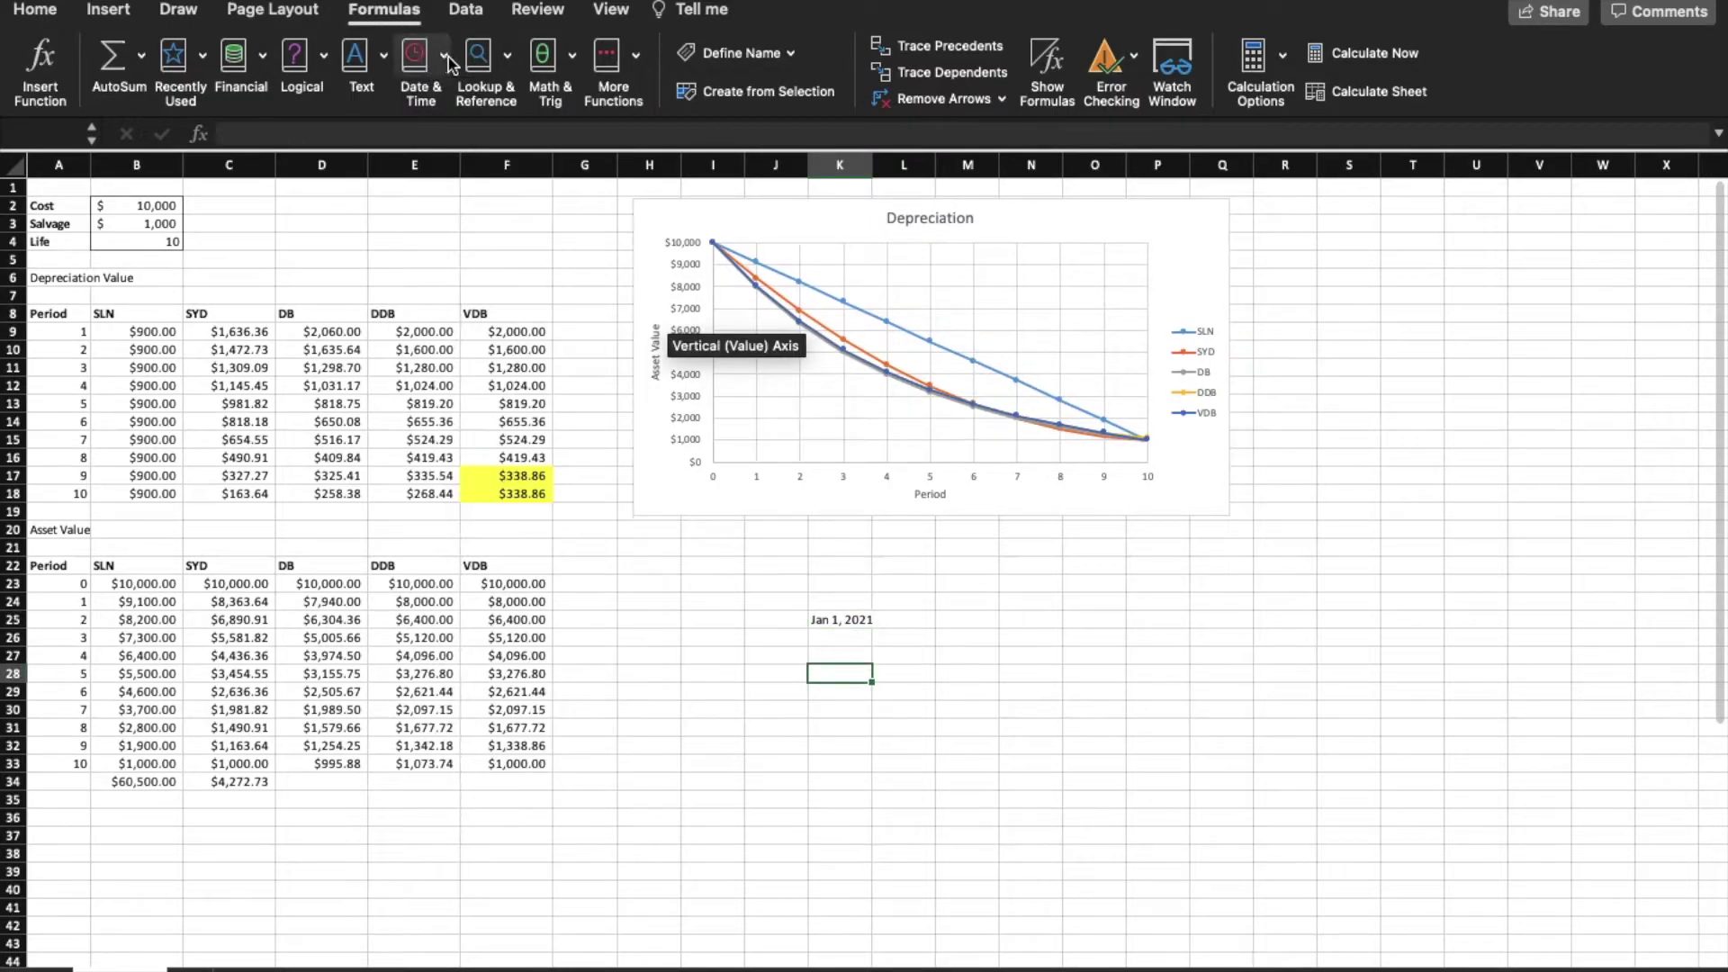
Step: Insert a TODAY() formula into K28
left_click(444, 55)
left_click(467, 565)
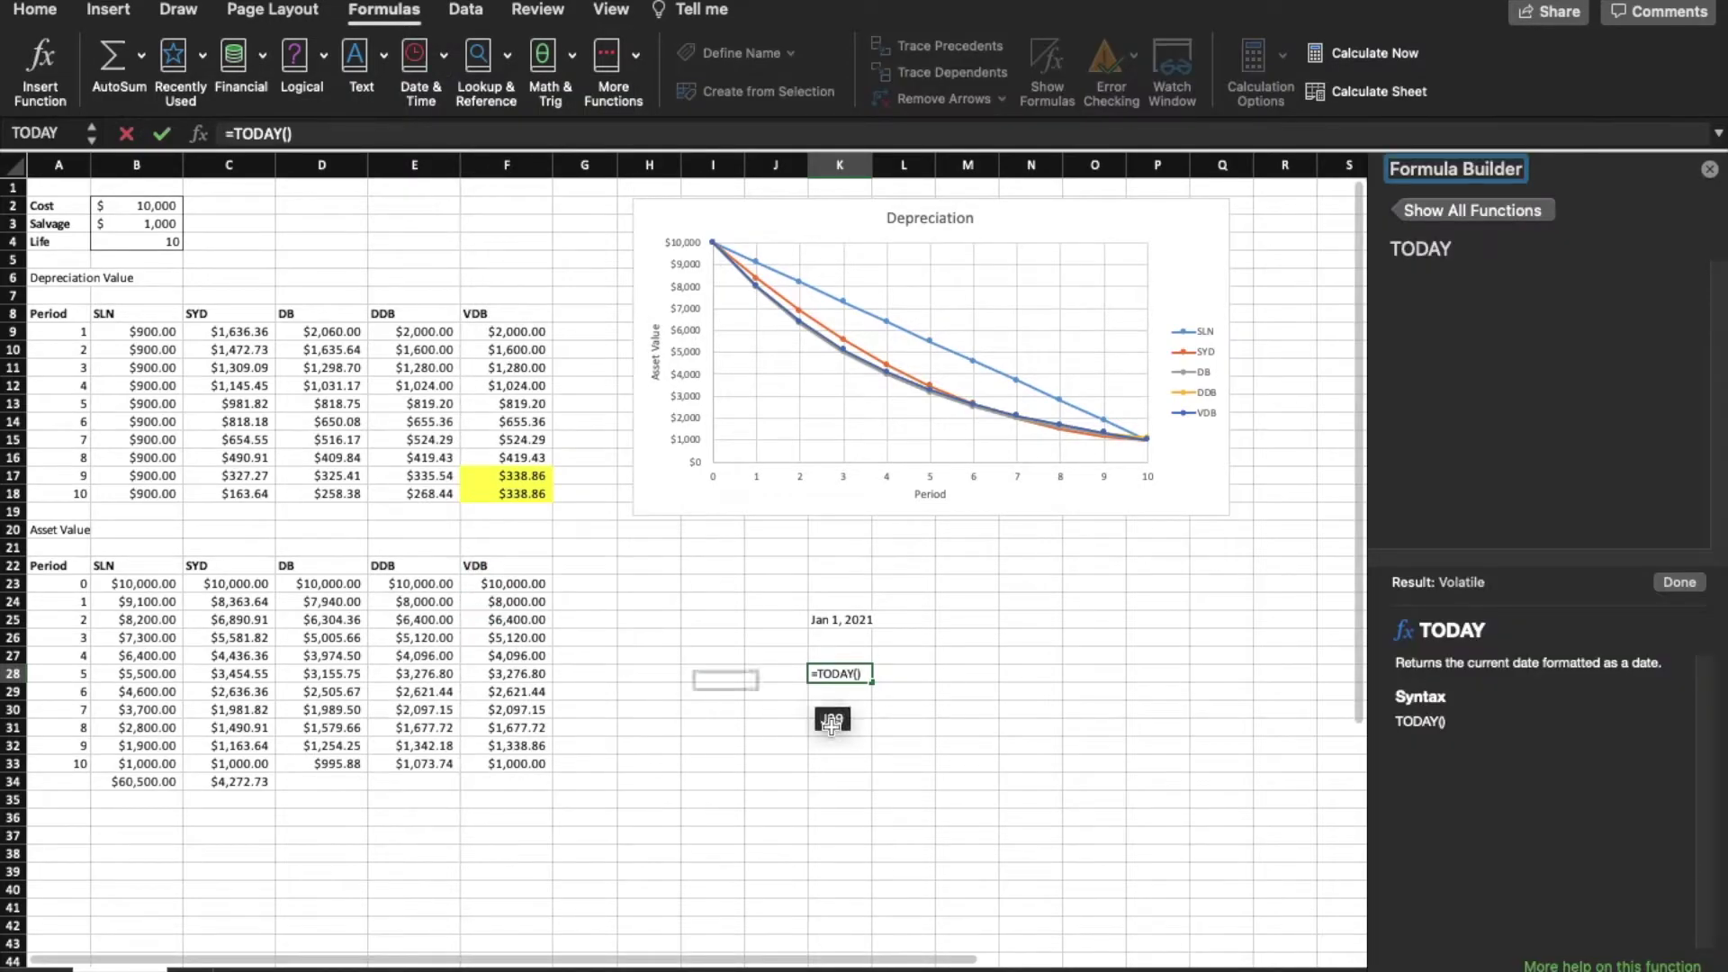
left_click_drag(831, 724, 857, 666)
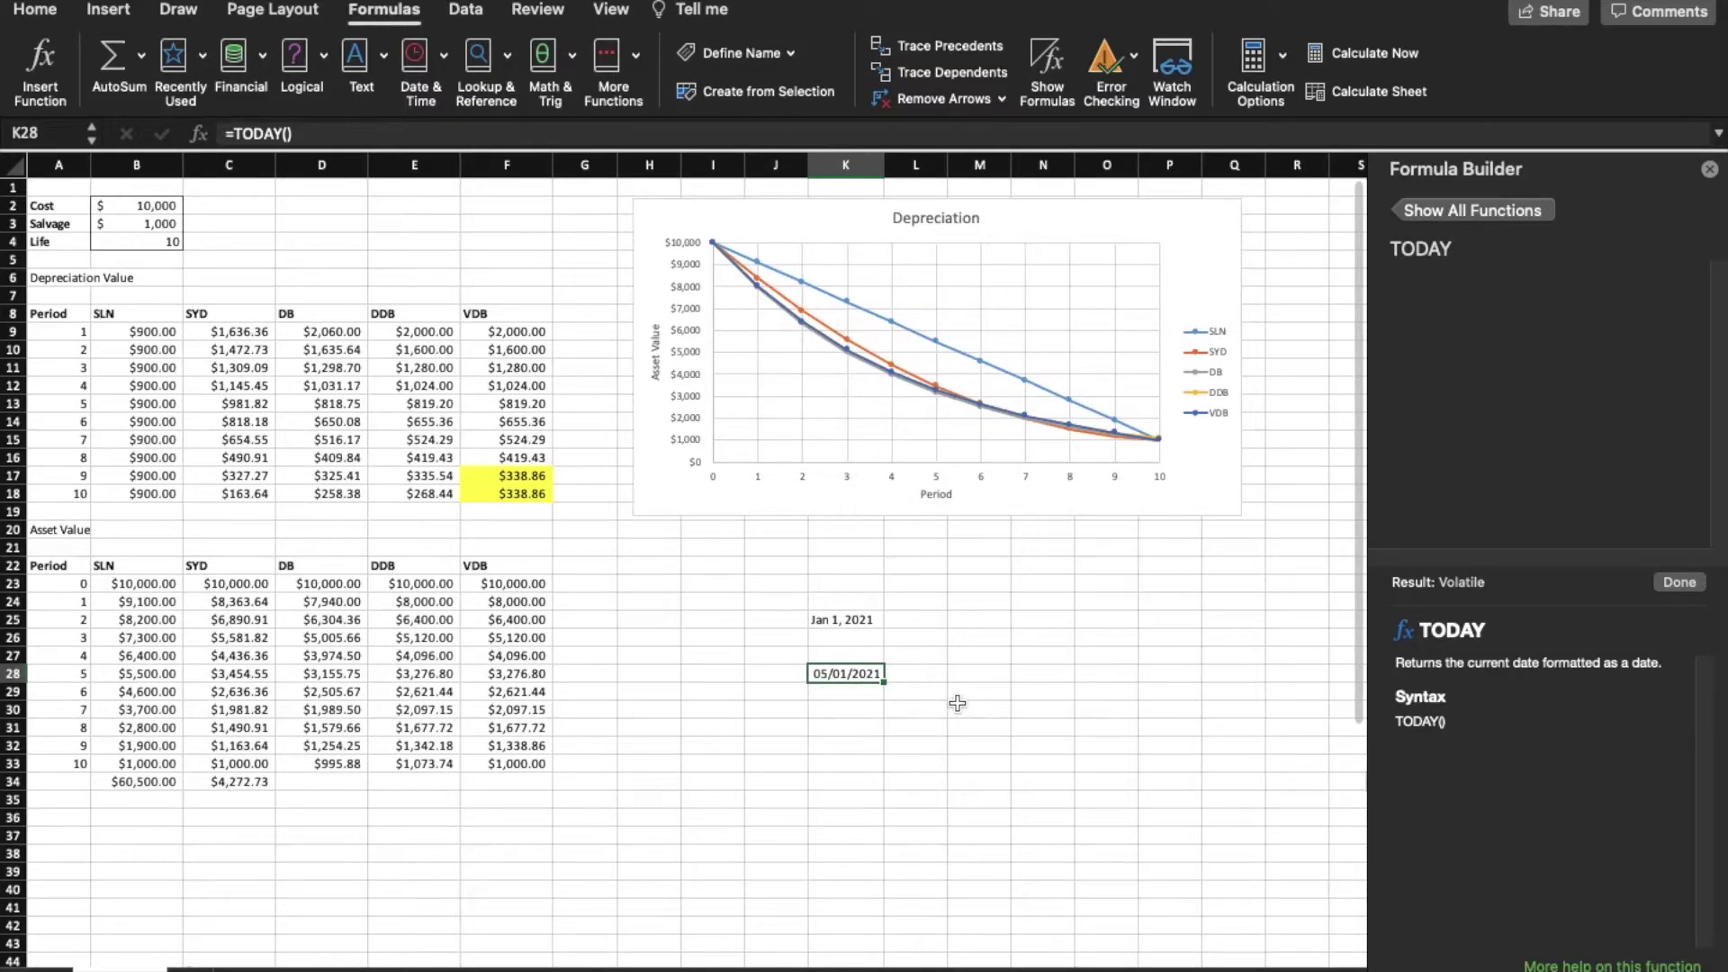
Step: Clear the test dates from K24:K30
left_click_drag(864, 601, 876, 702)
key("Delete")
left_click(1042, 655)
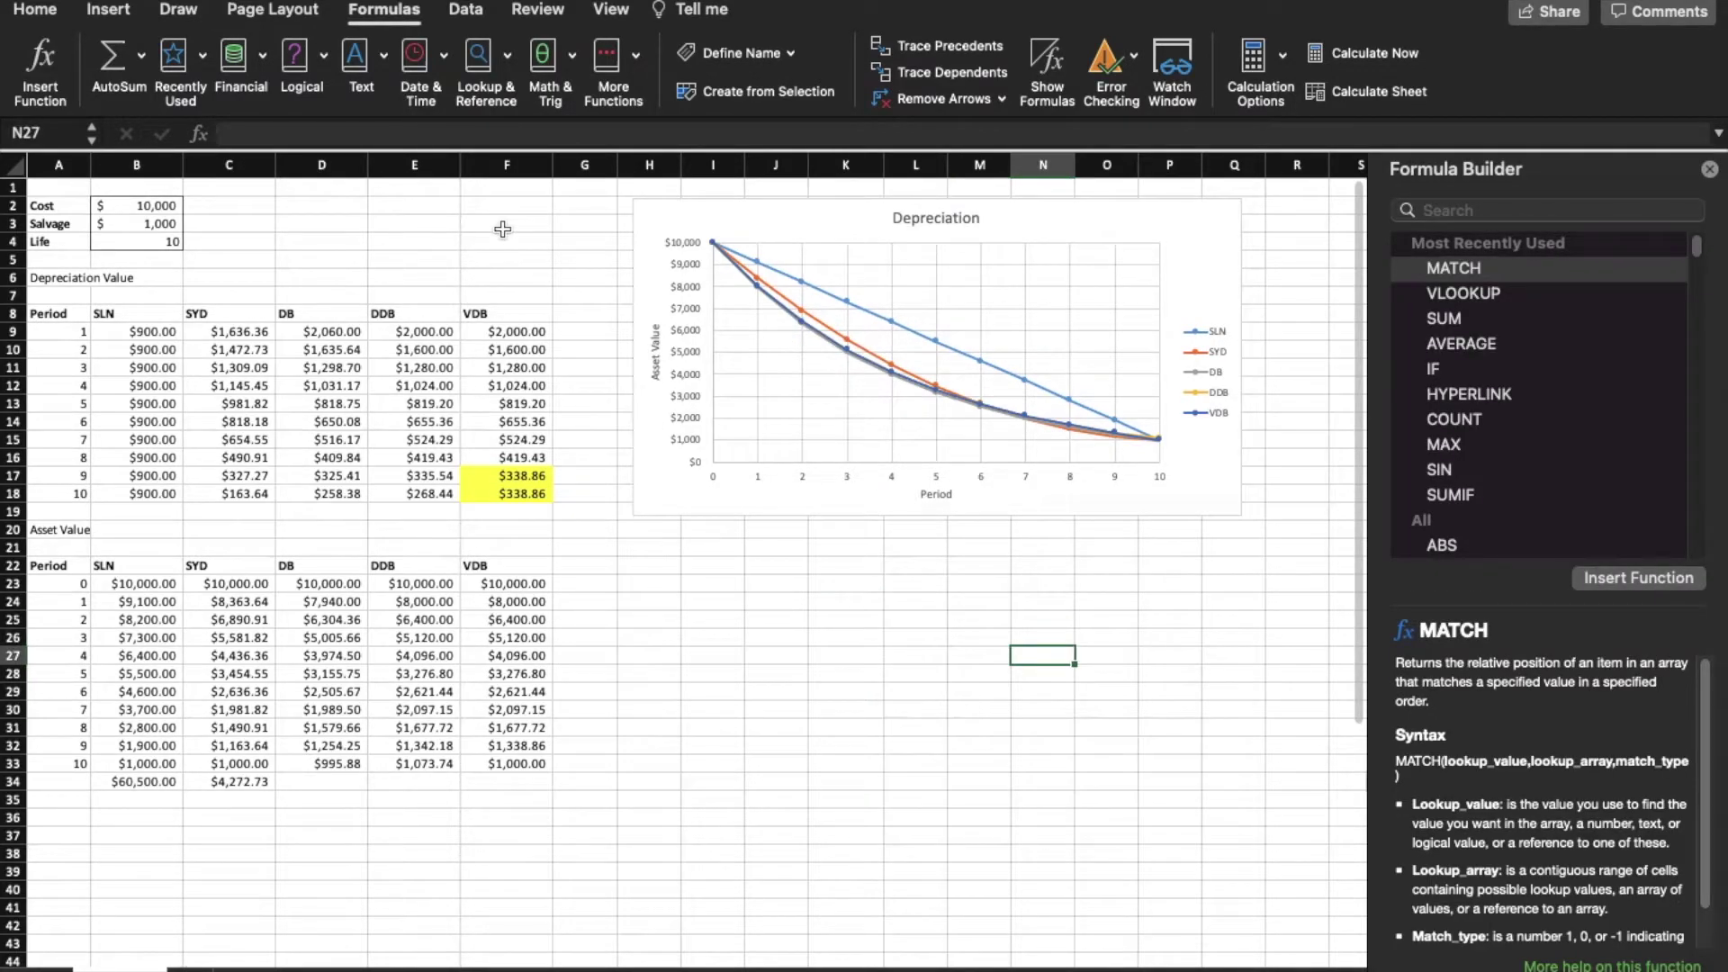
Step: View C13's SYD formula arguments Cost, Salvage, Life and A13 in the Formula Builder
left_click(509, 52)
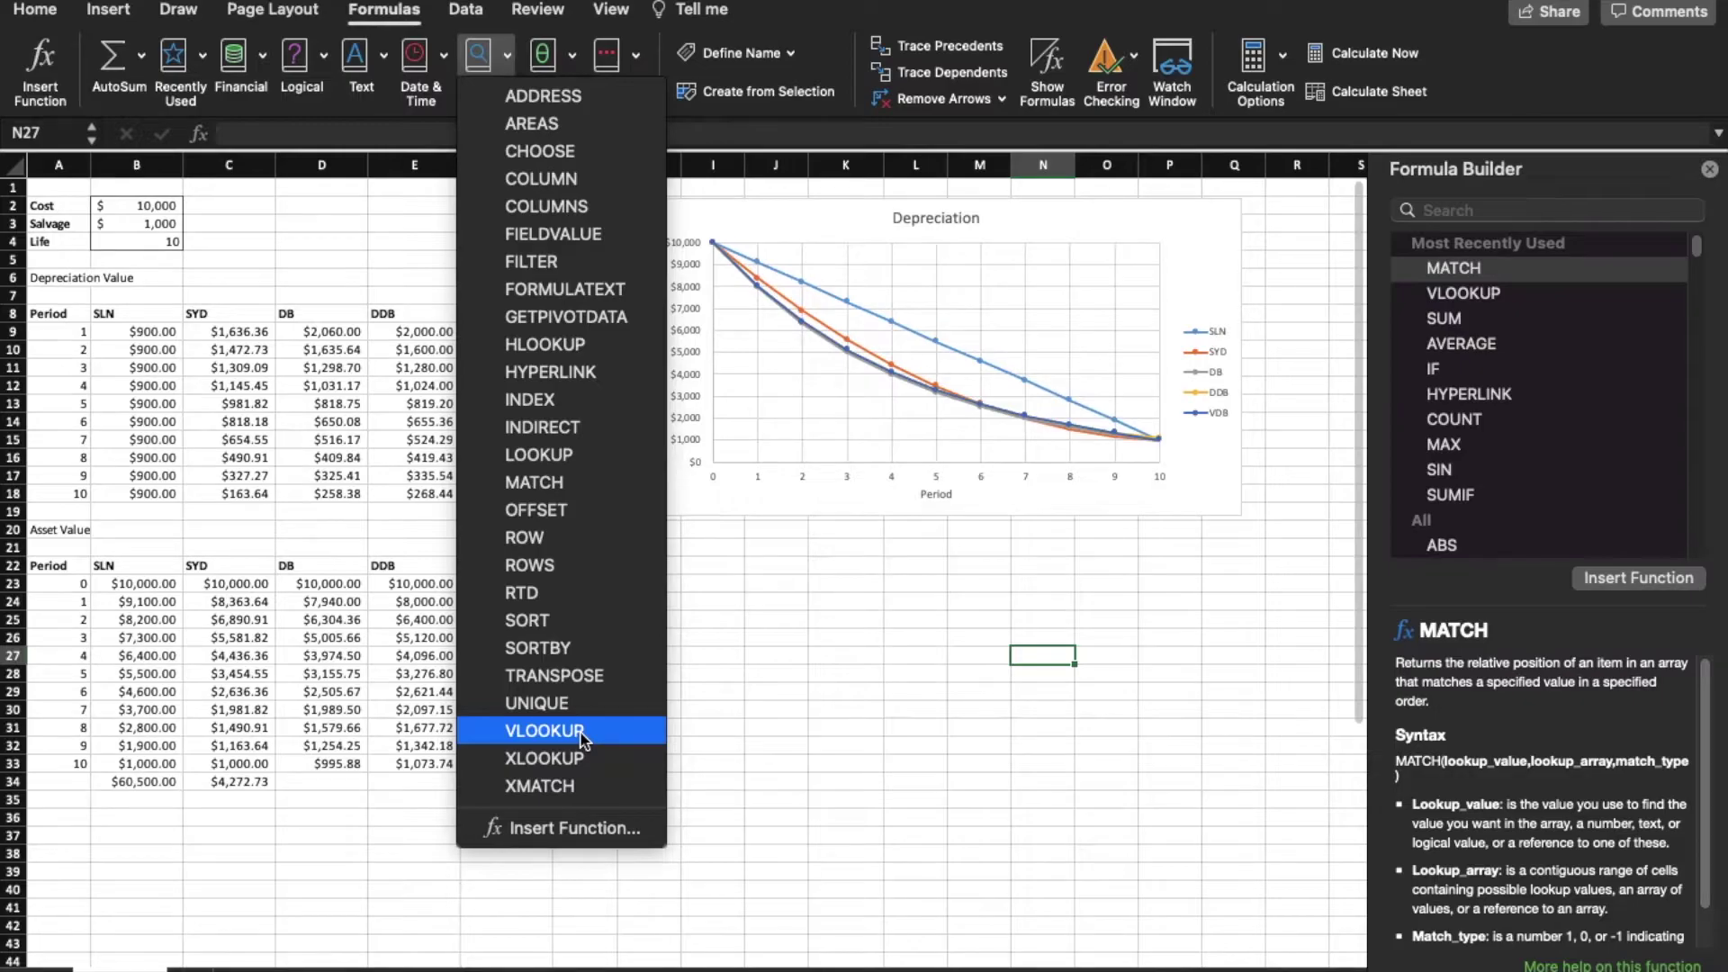
left_click(360, 520)
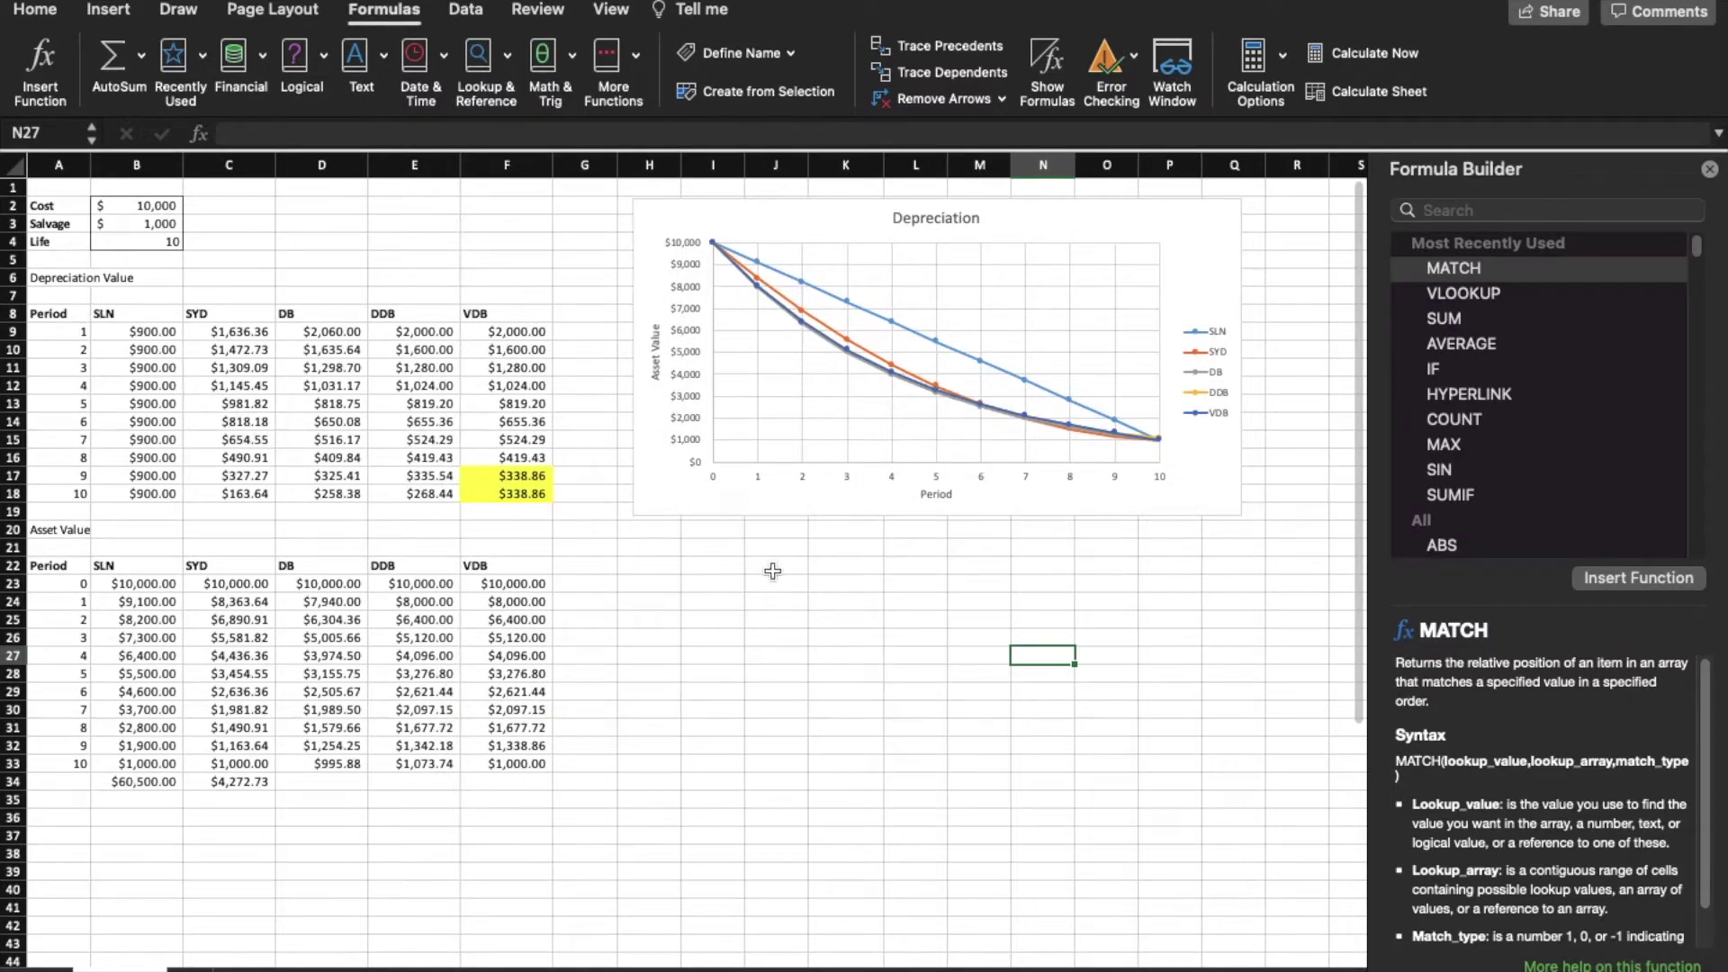
left_click(259, 401)
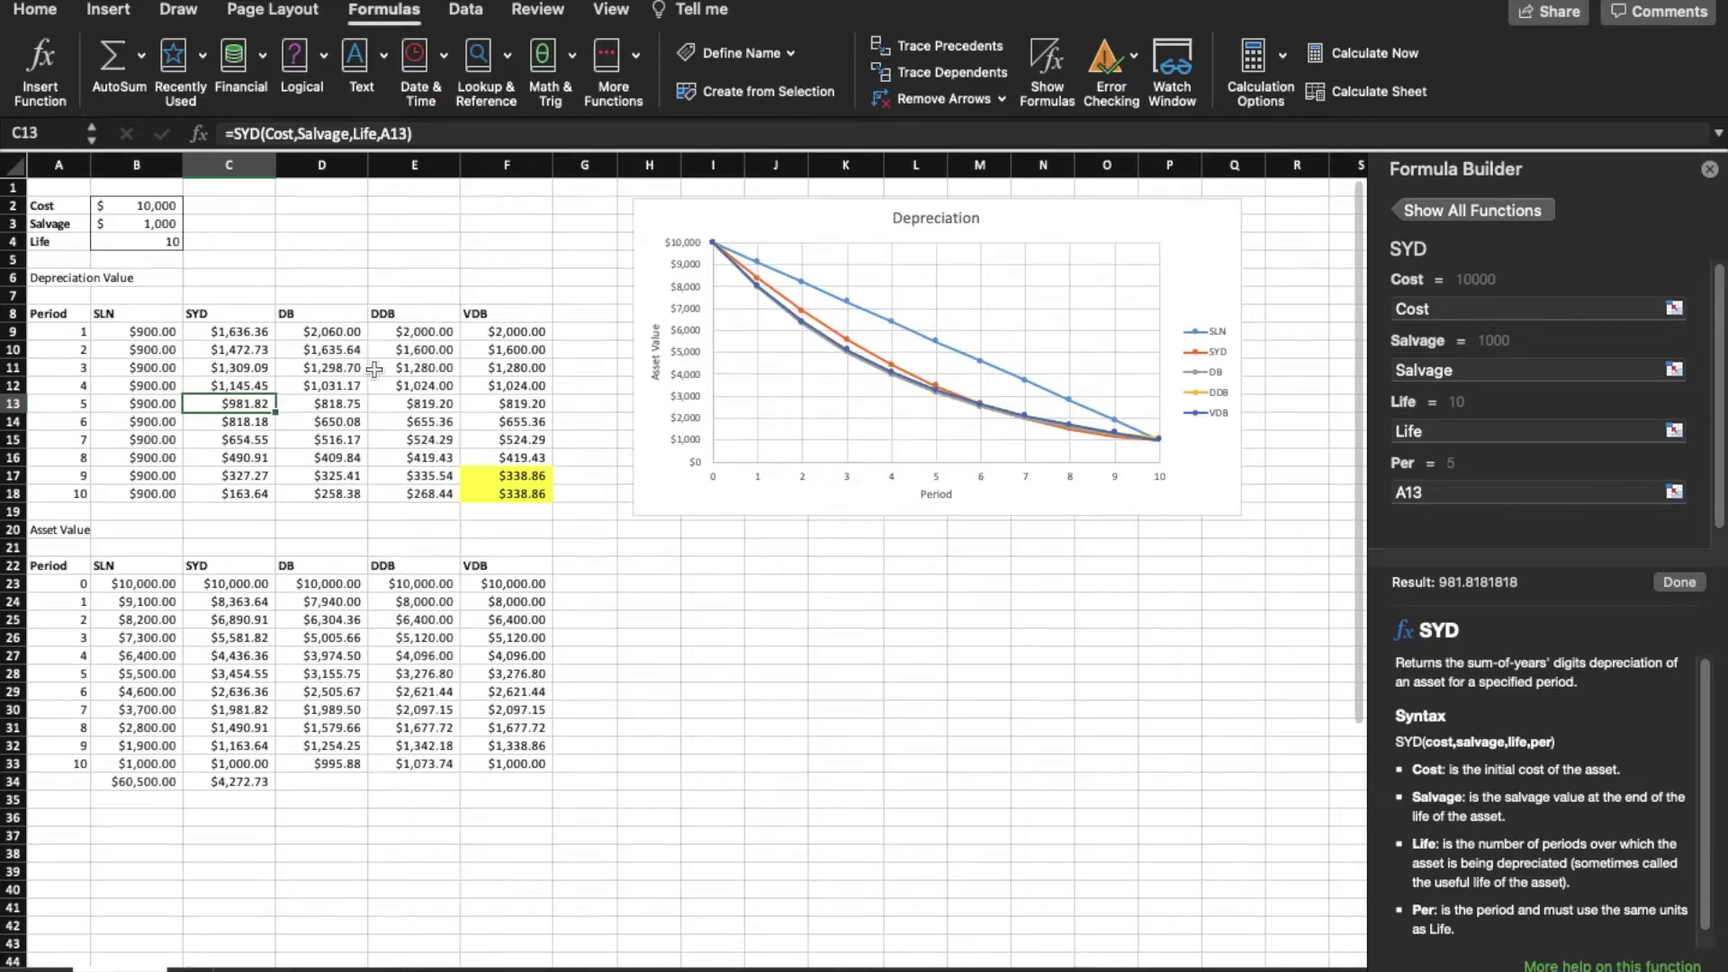
Step: Select F4 and dismiss the Lookup & Reference list, restoring the function search
left_click(494, 240)
left_click(509, 60)
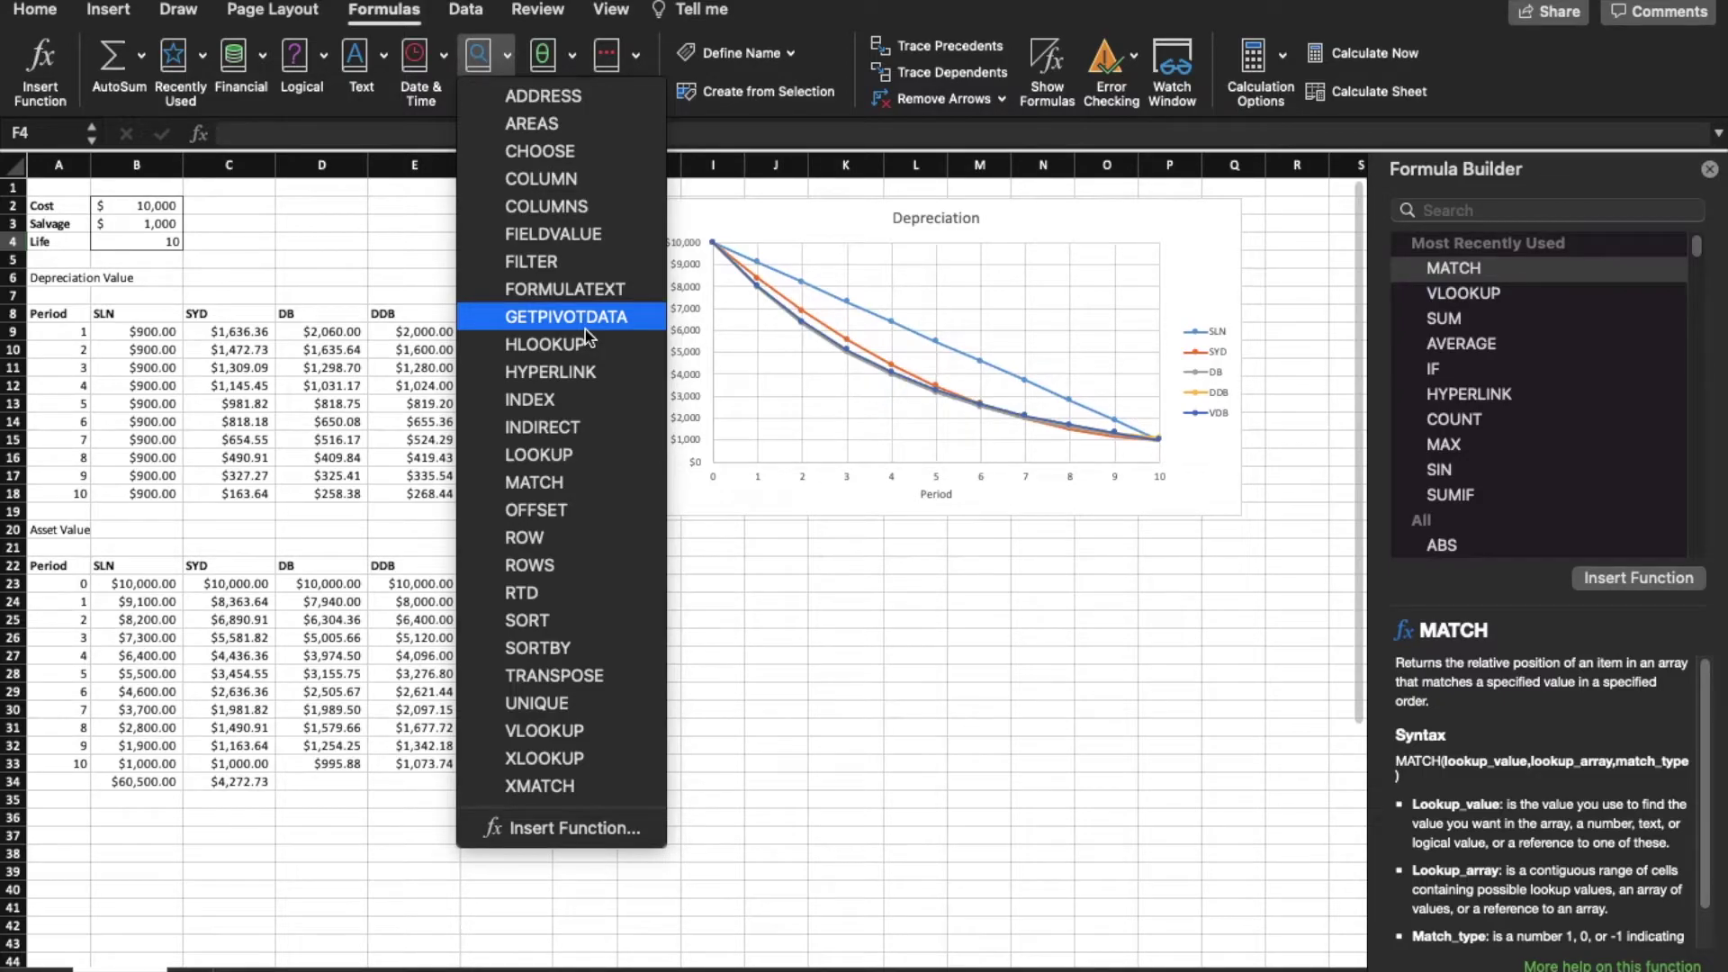
left_click(779, 618)
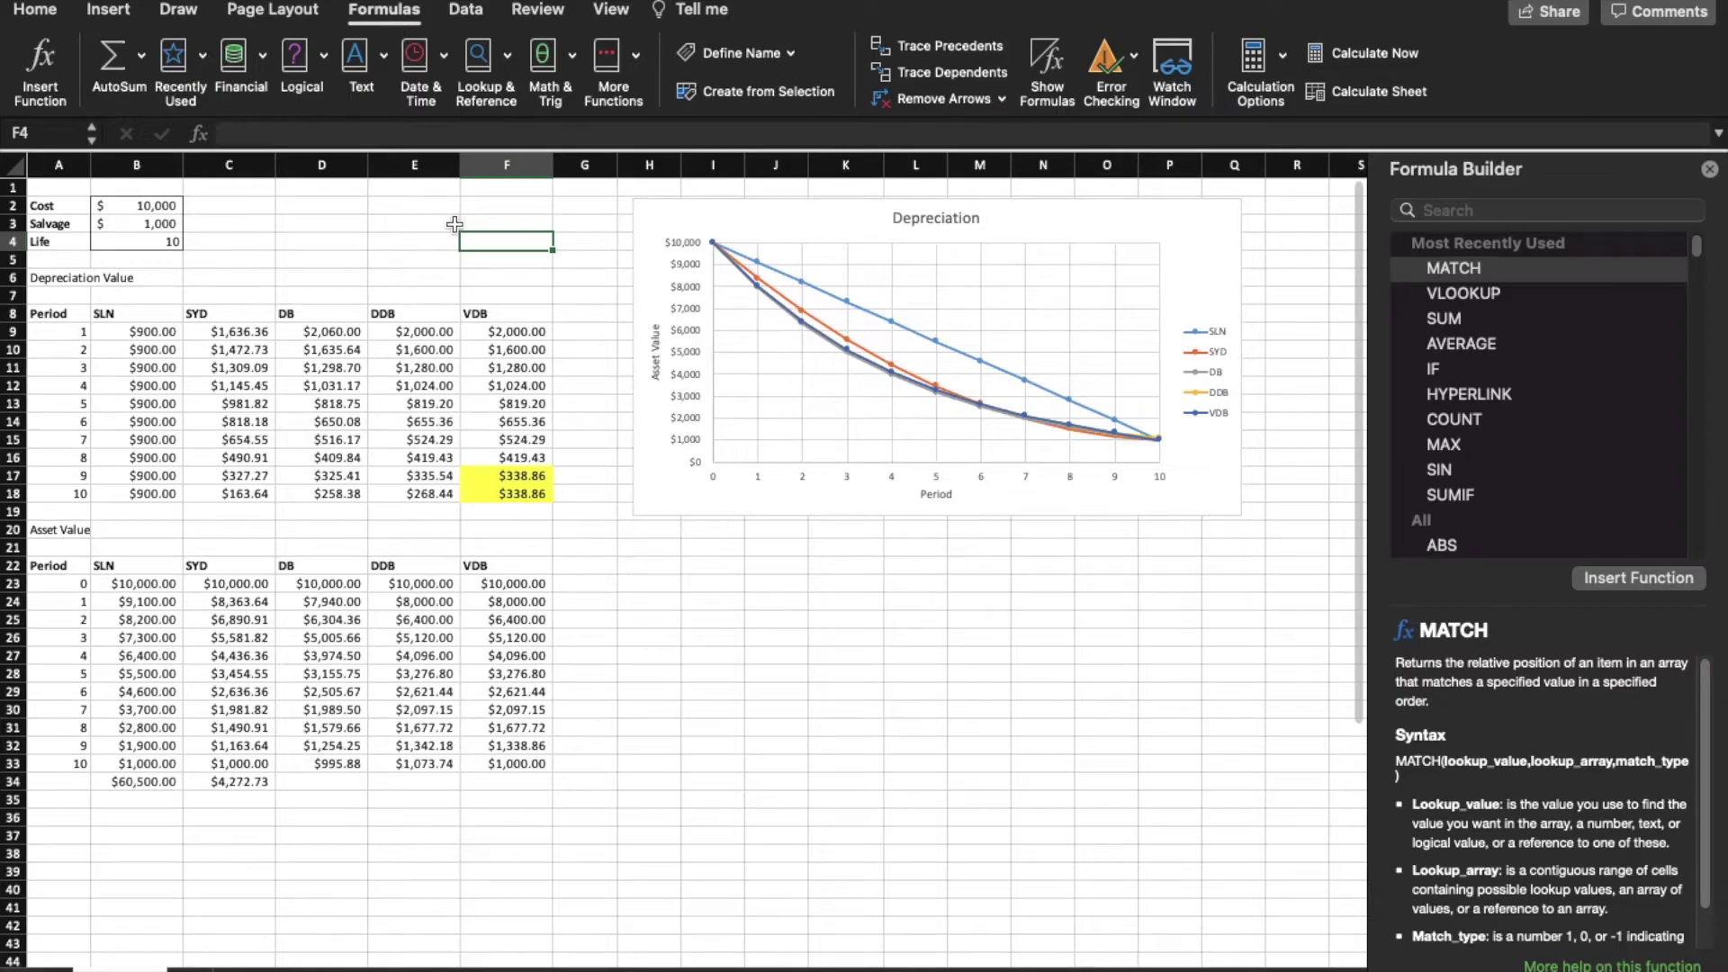
left_click(571, 59)
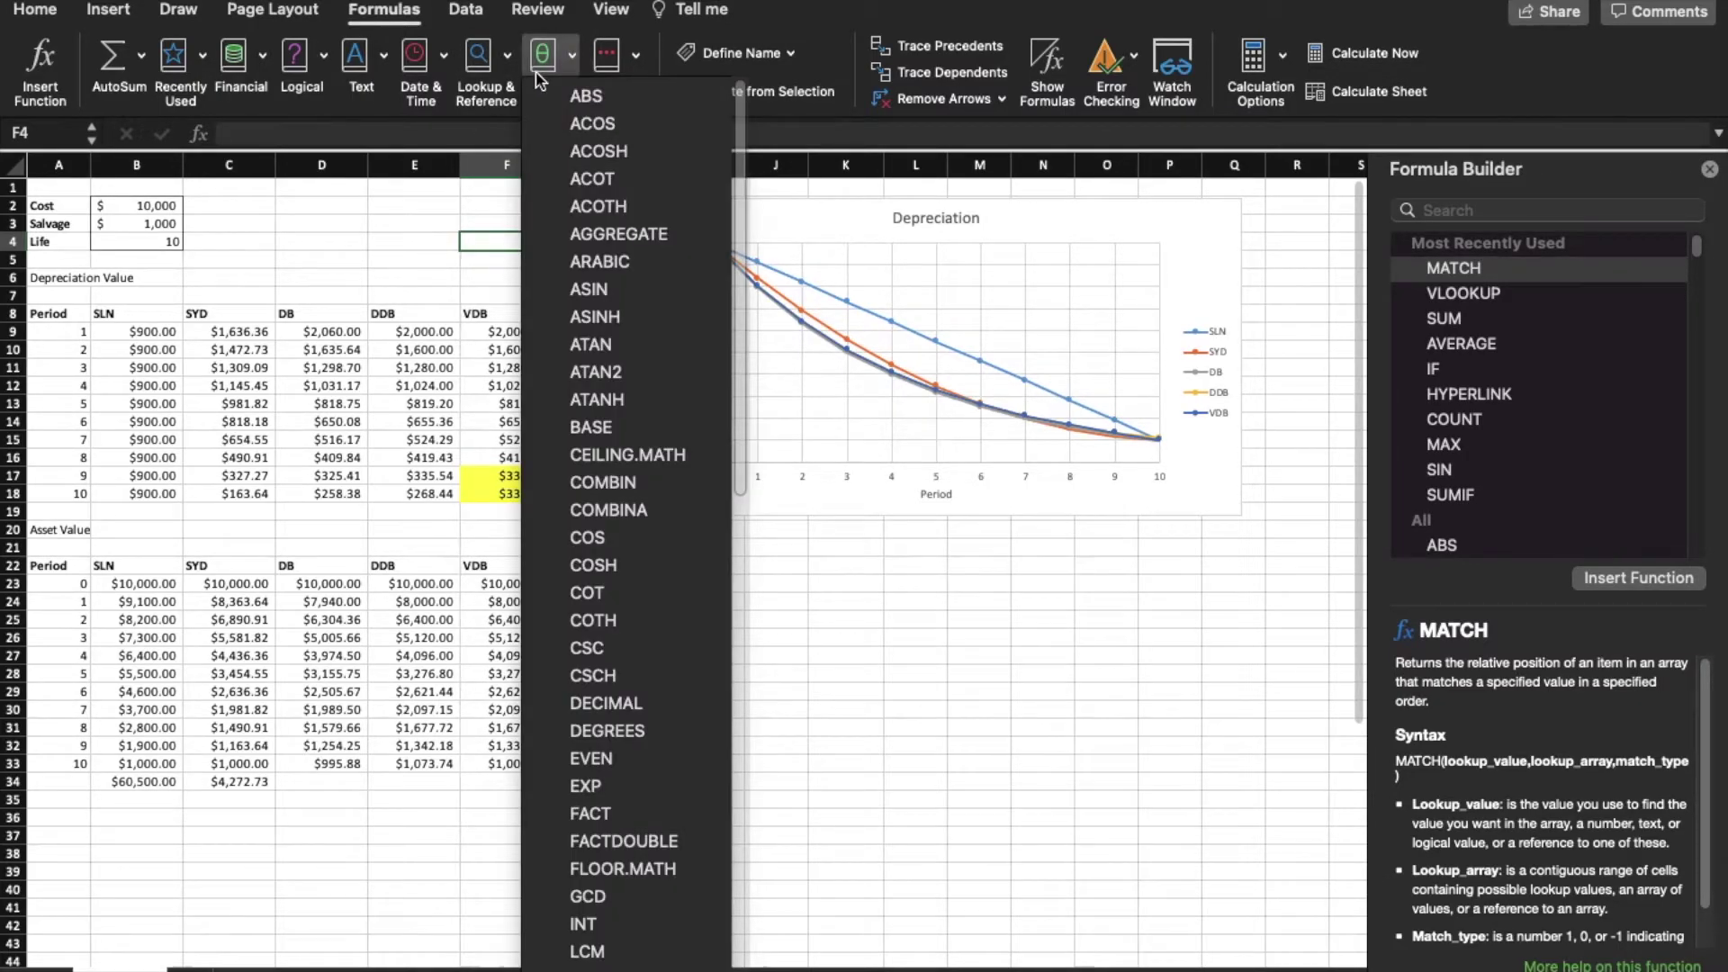
scroll(622, 369, "down", 5)
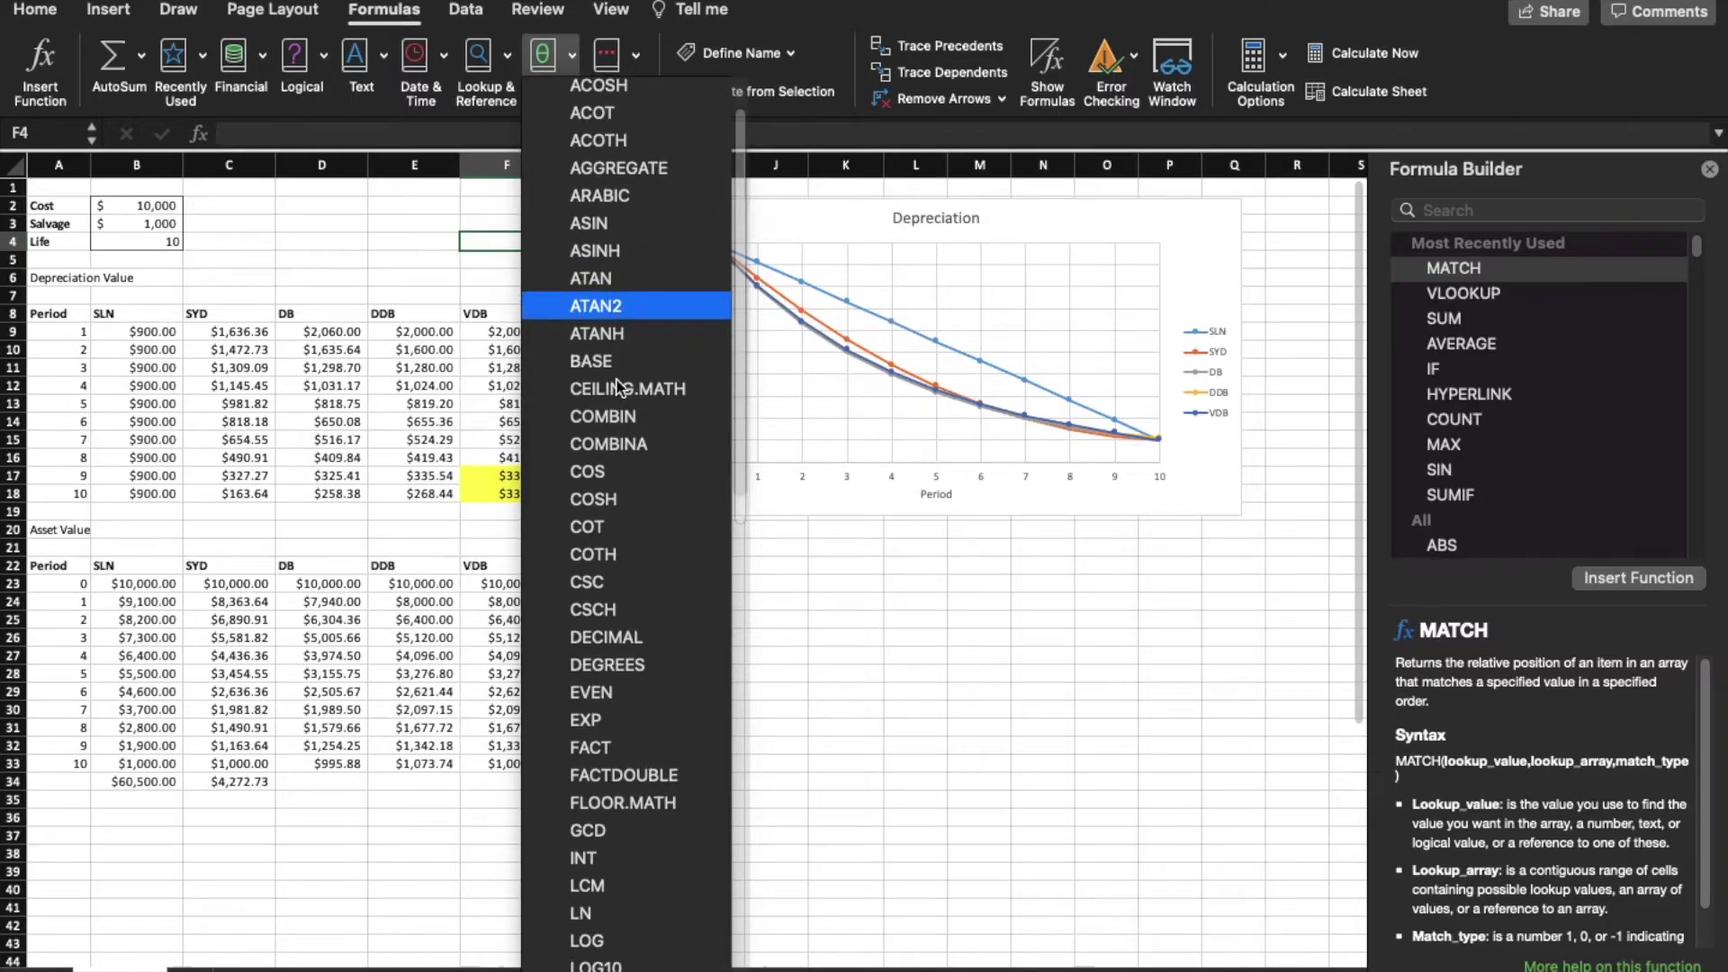
scroll(621, 388, "down", 2)
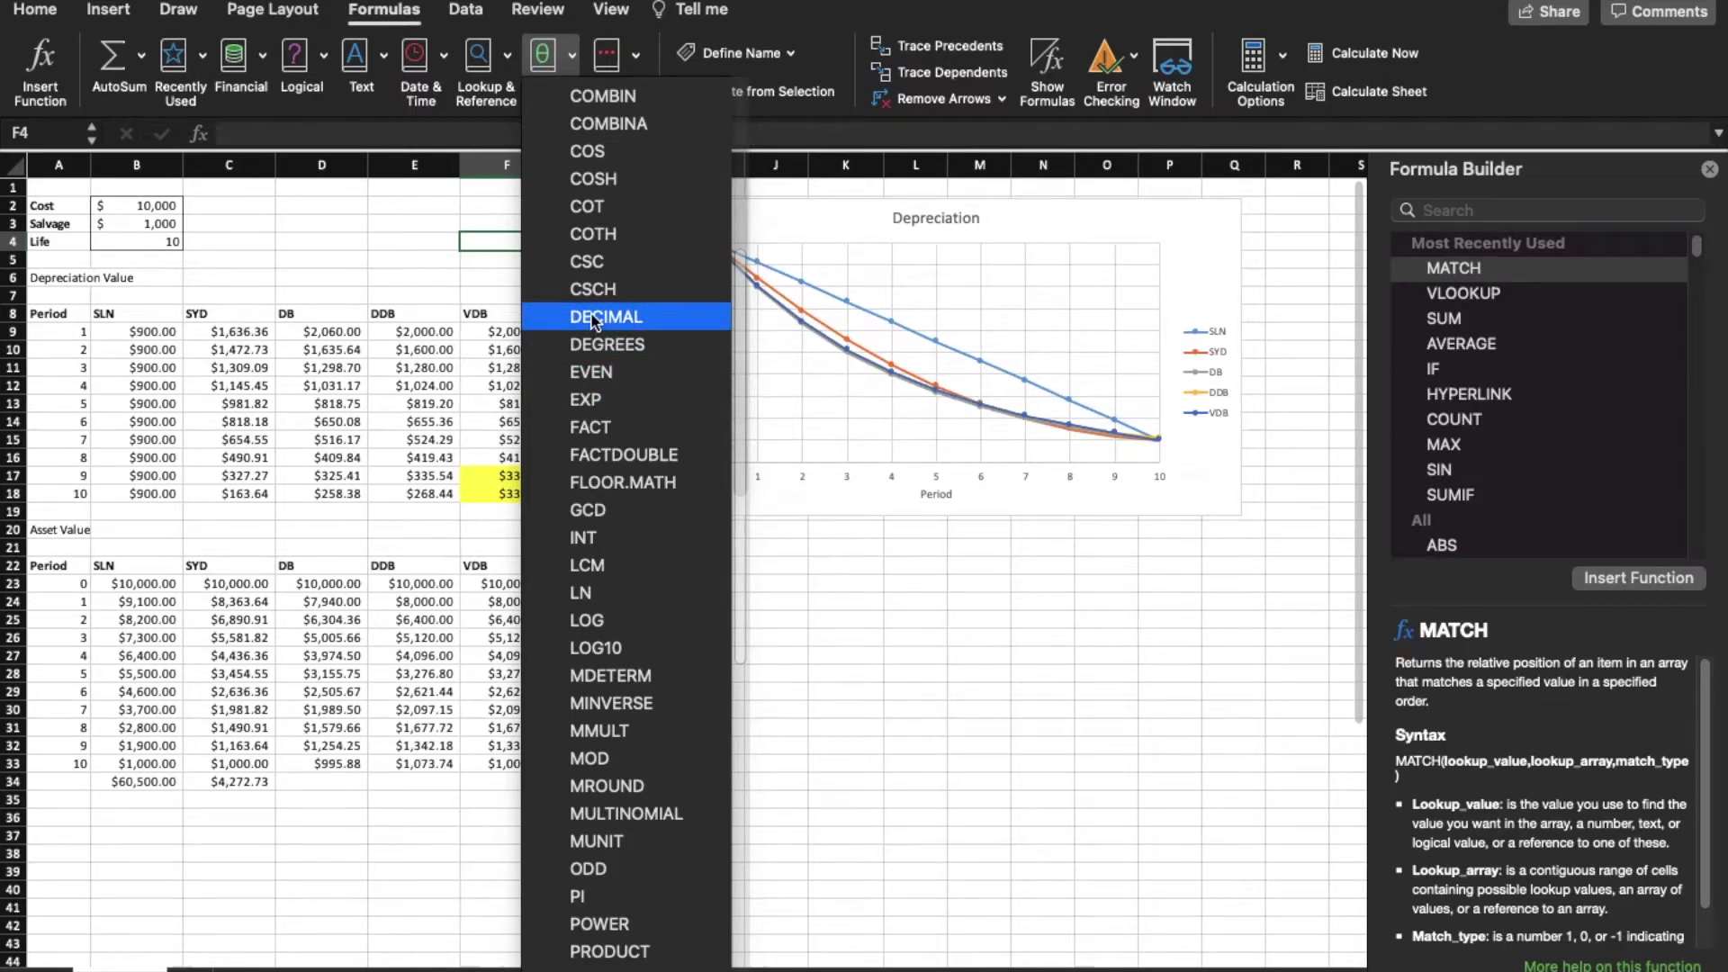
scroll(630, 351, "down", 1)
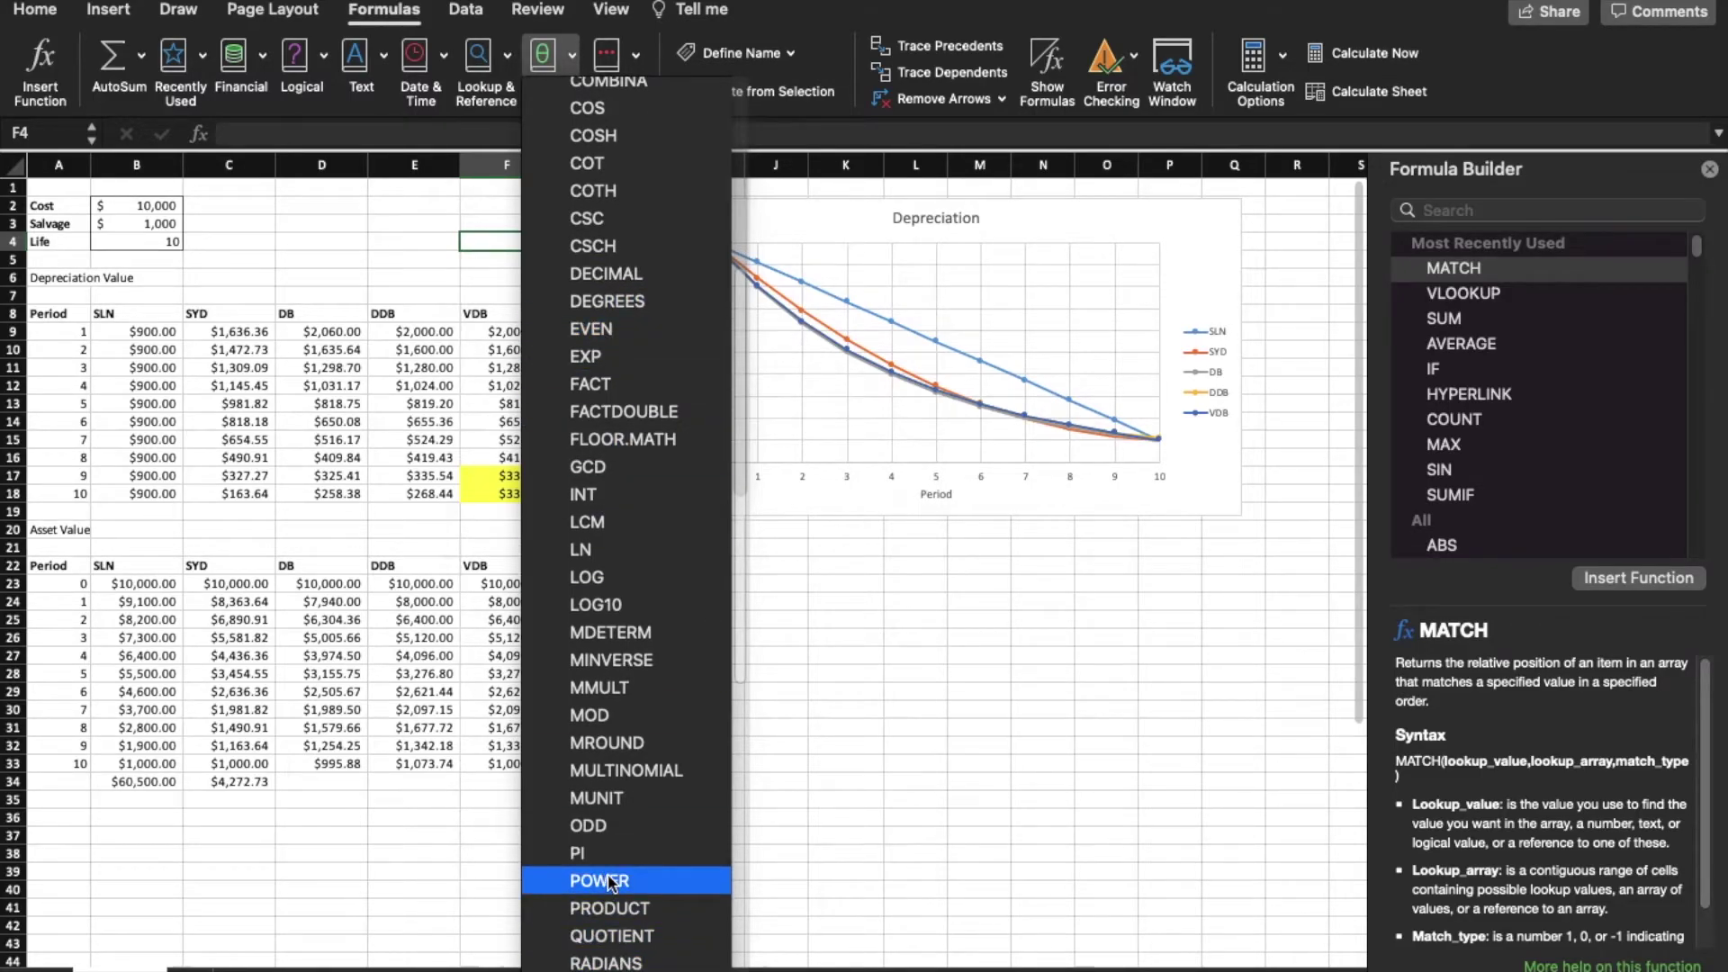
scroll(610, 882, "down", 2)
scroll(609, 882, "down", 2)
key("Escape")
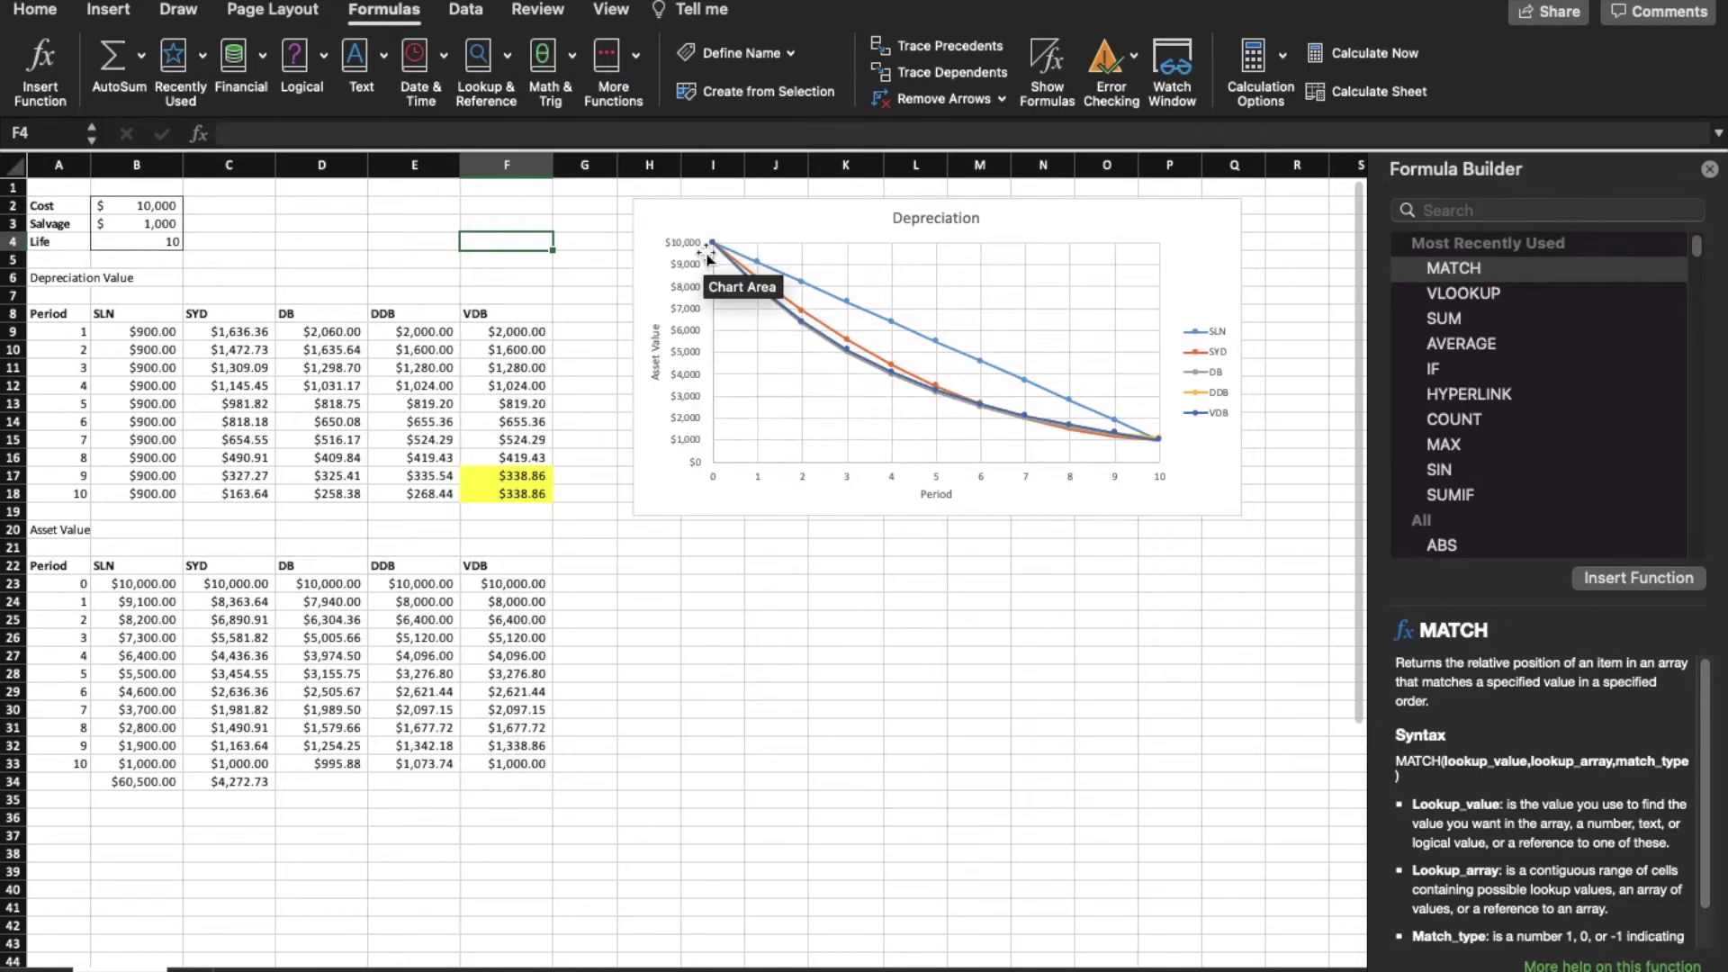
left_click(637, 59)
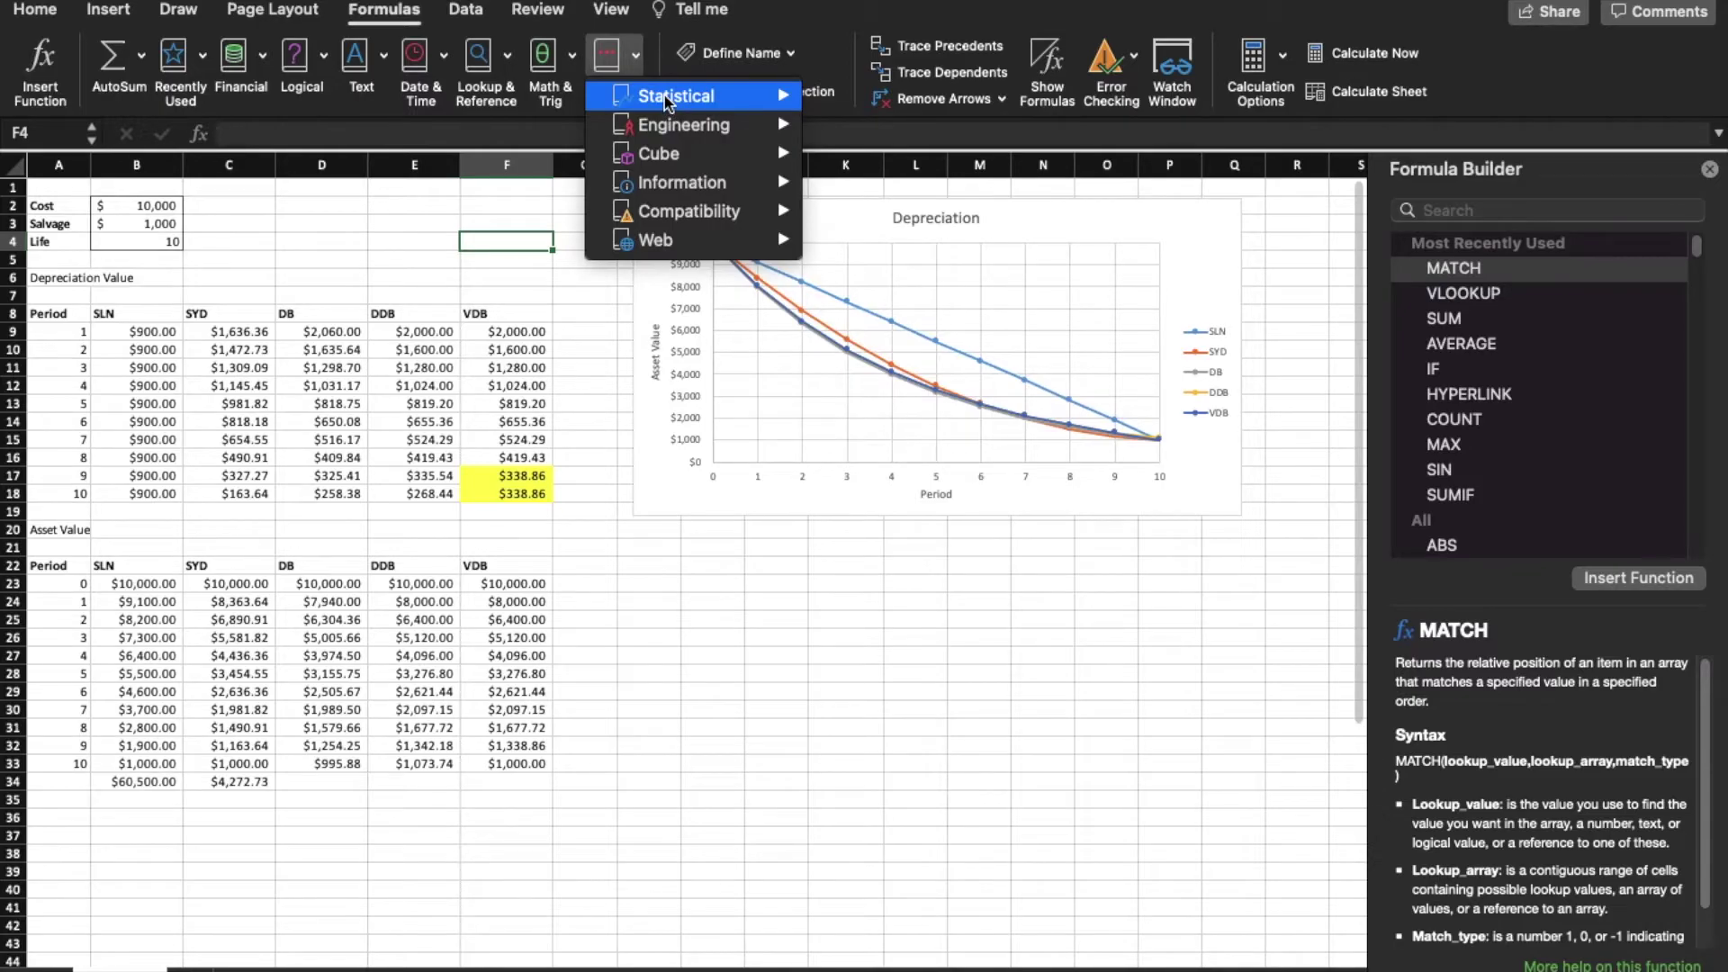
mouse_move(665, 96)
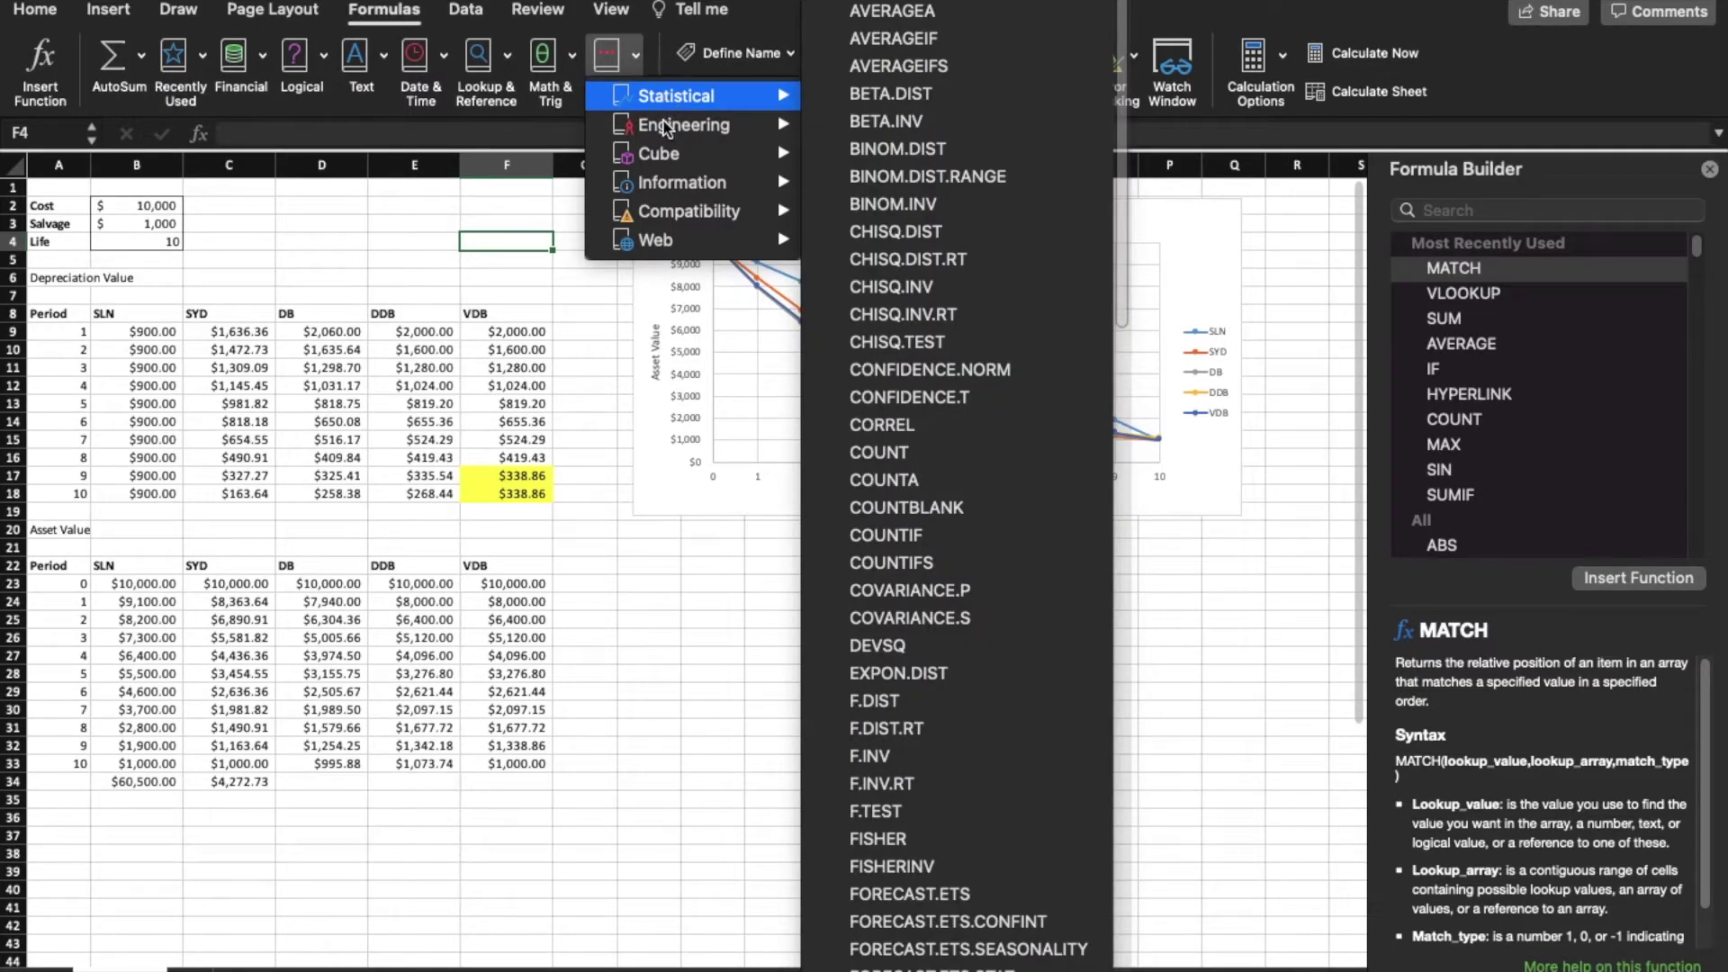
mouse_move(666, 126)
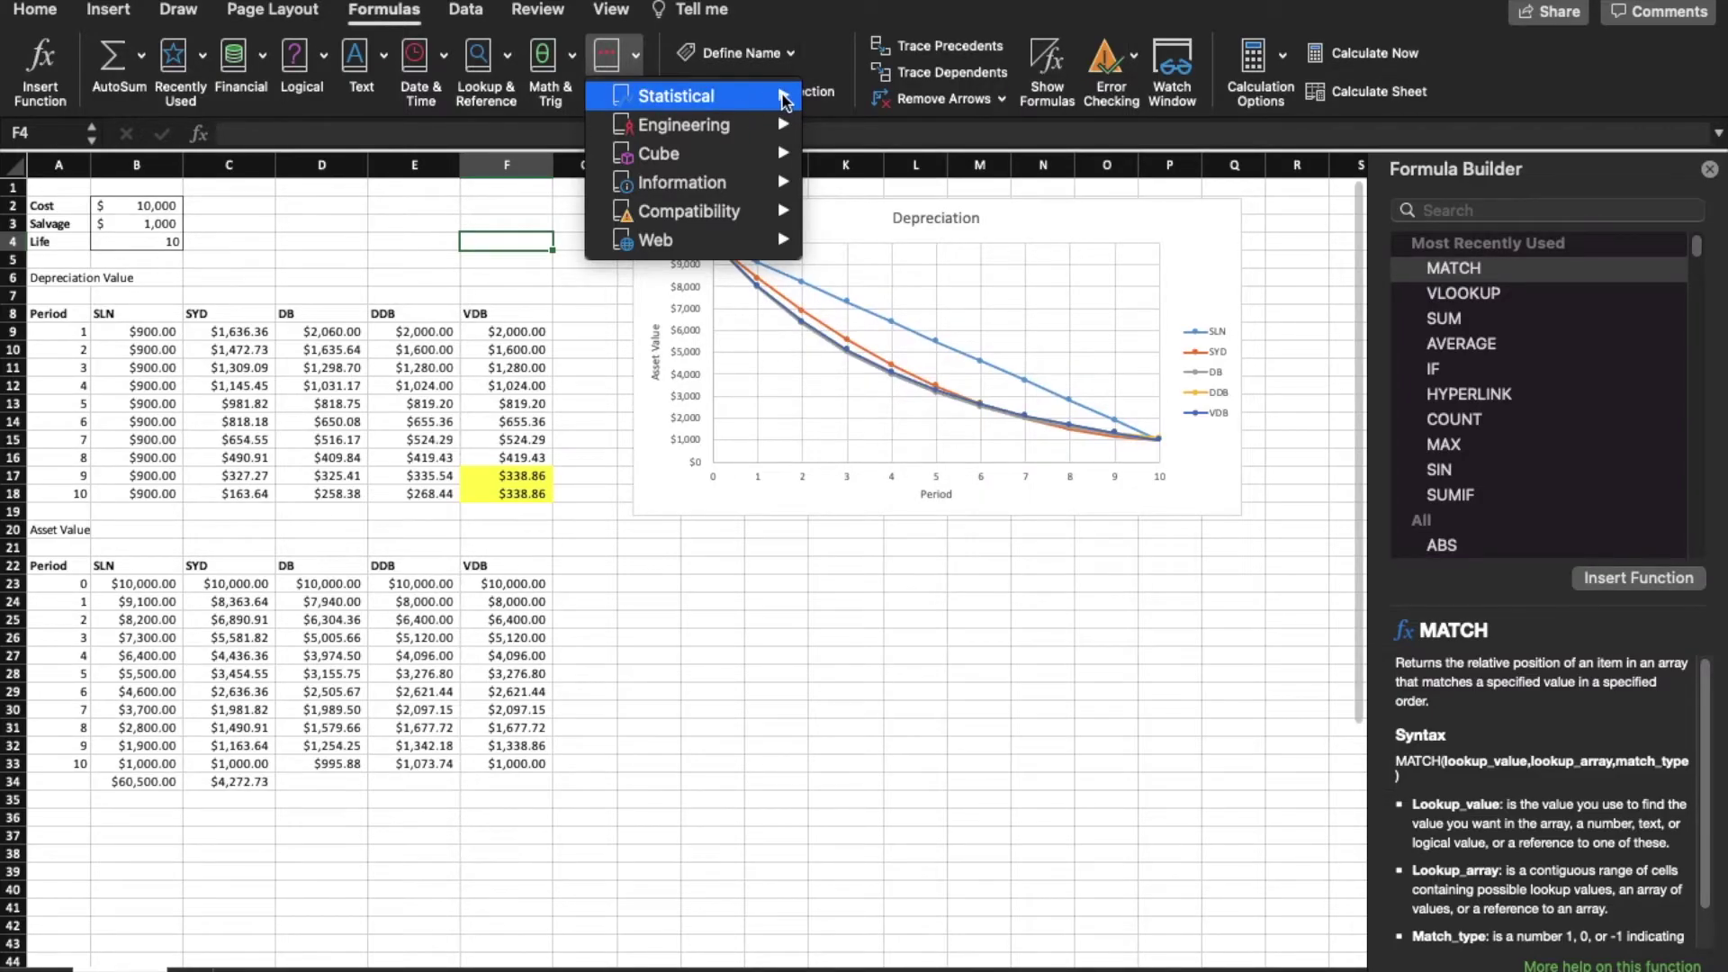
mouse_move(784, 99)
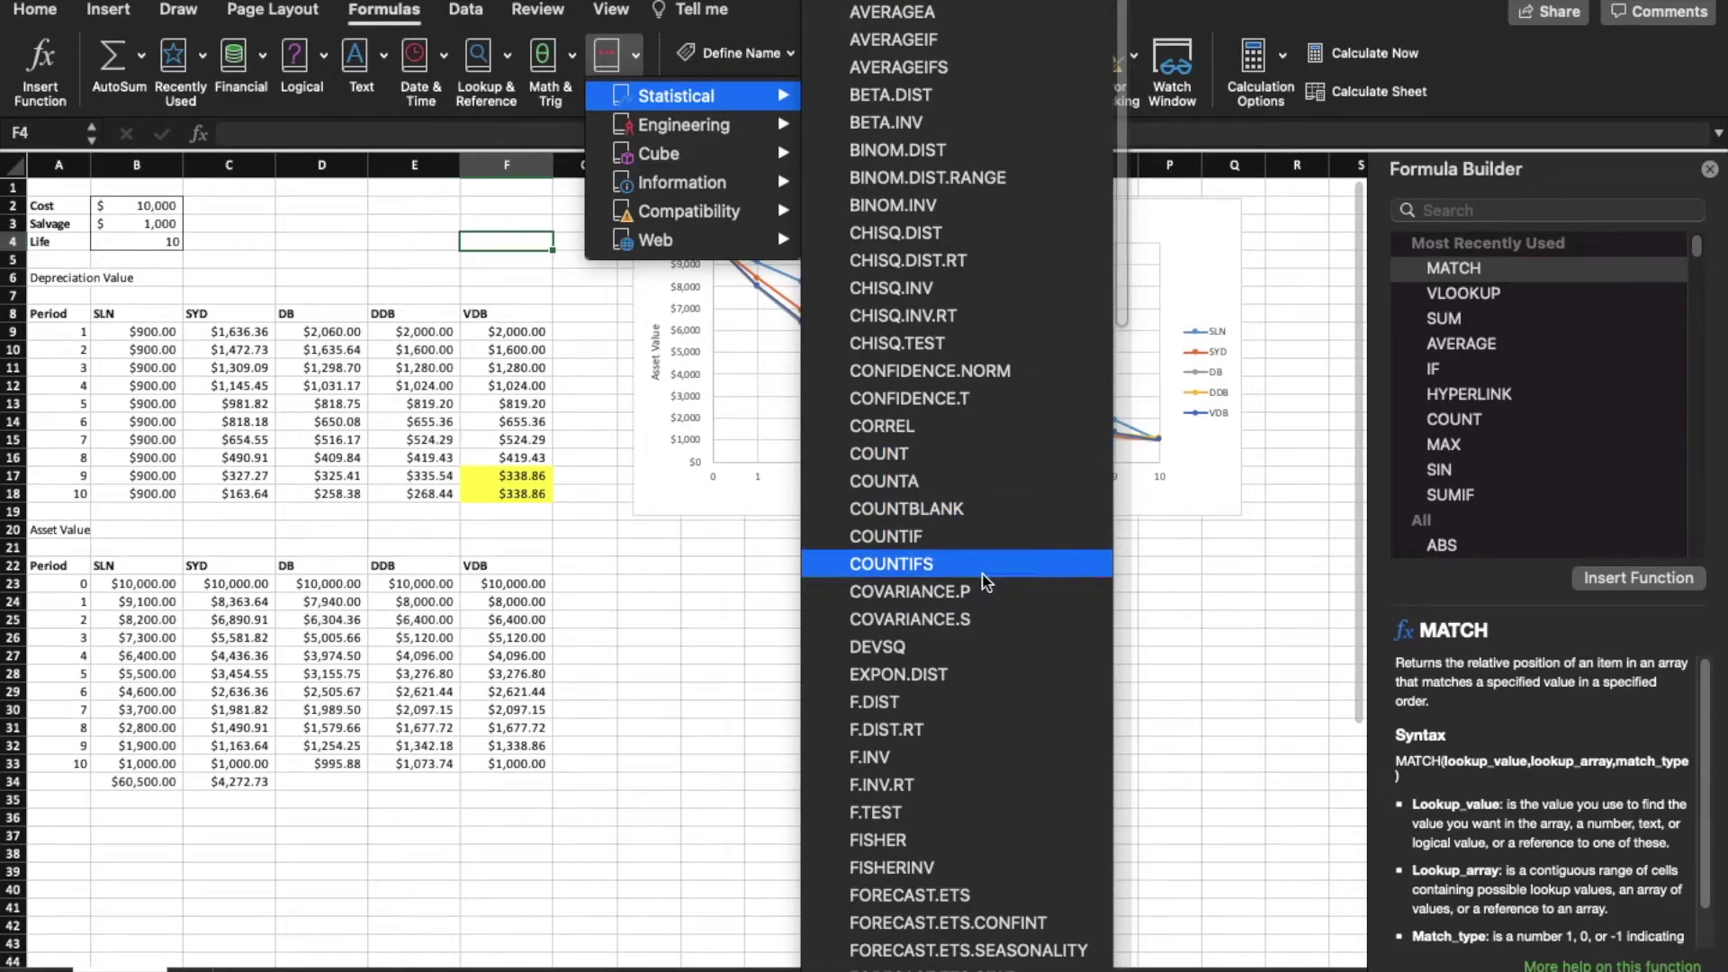
scroll(985, 575, "down", 3)
left_click(635, 763)
left_click(842, 709)
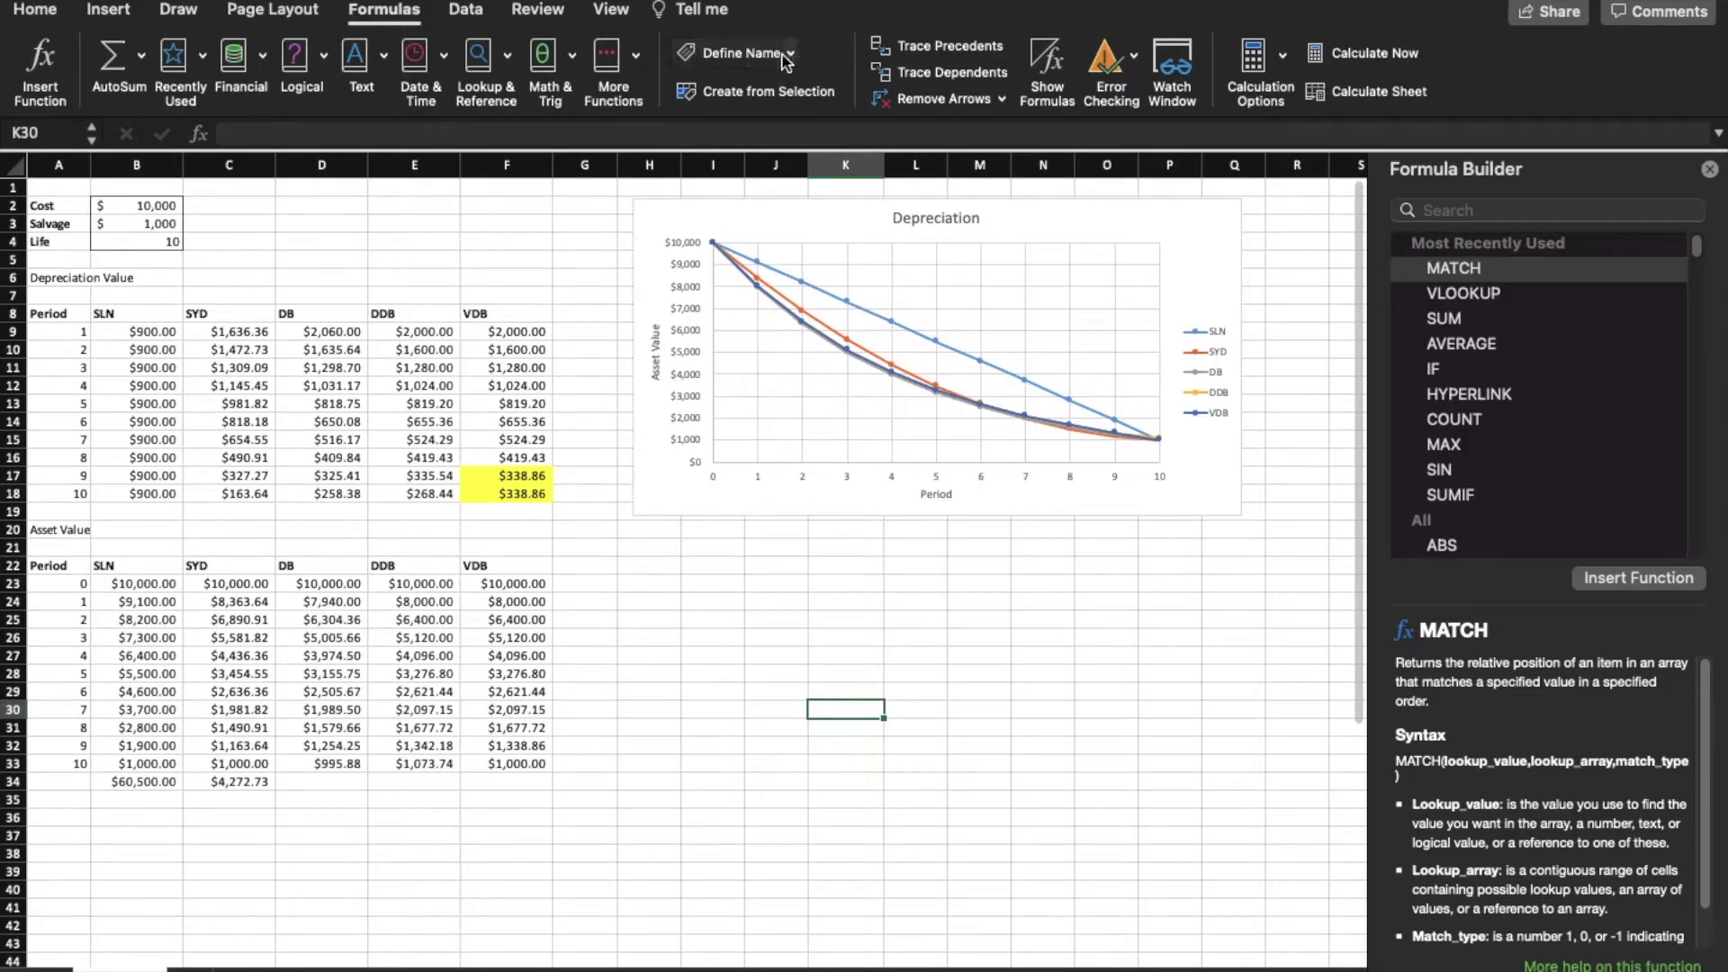
Step: Inspect the SLN, VDB and DDB formulas in columns B, F and E
left_click_drag(740, 619, 776, 619)
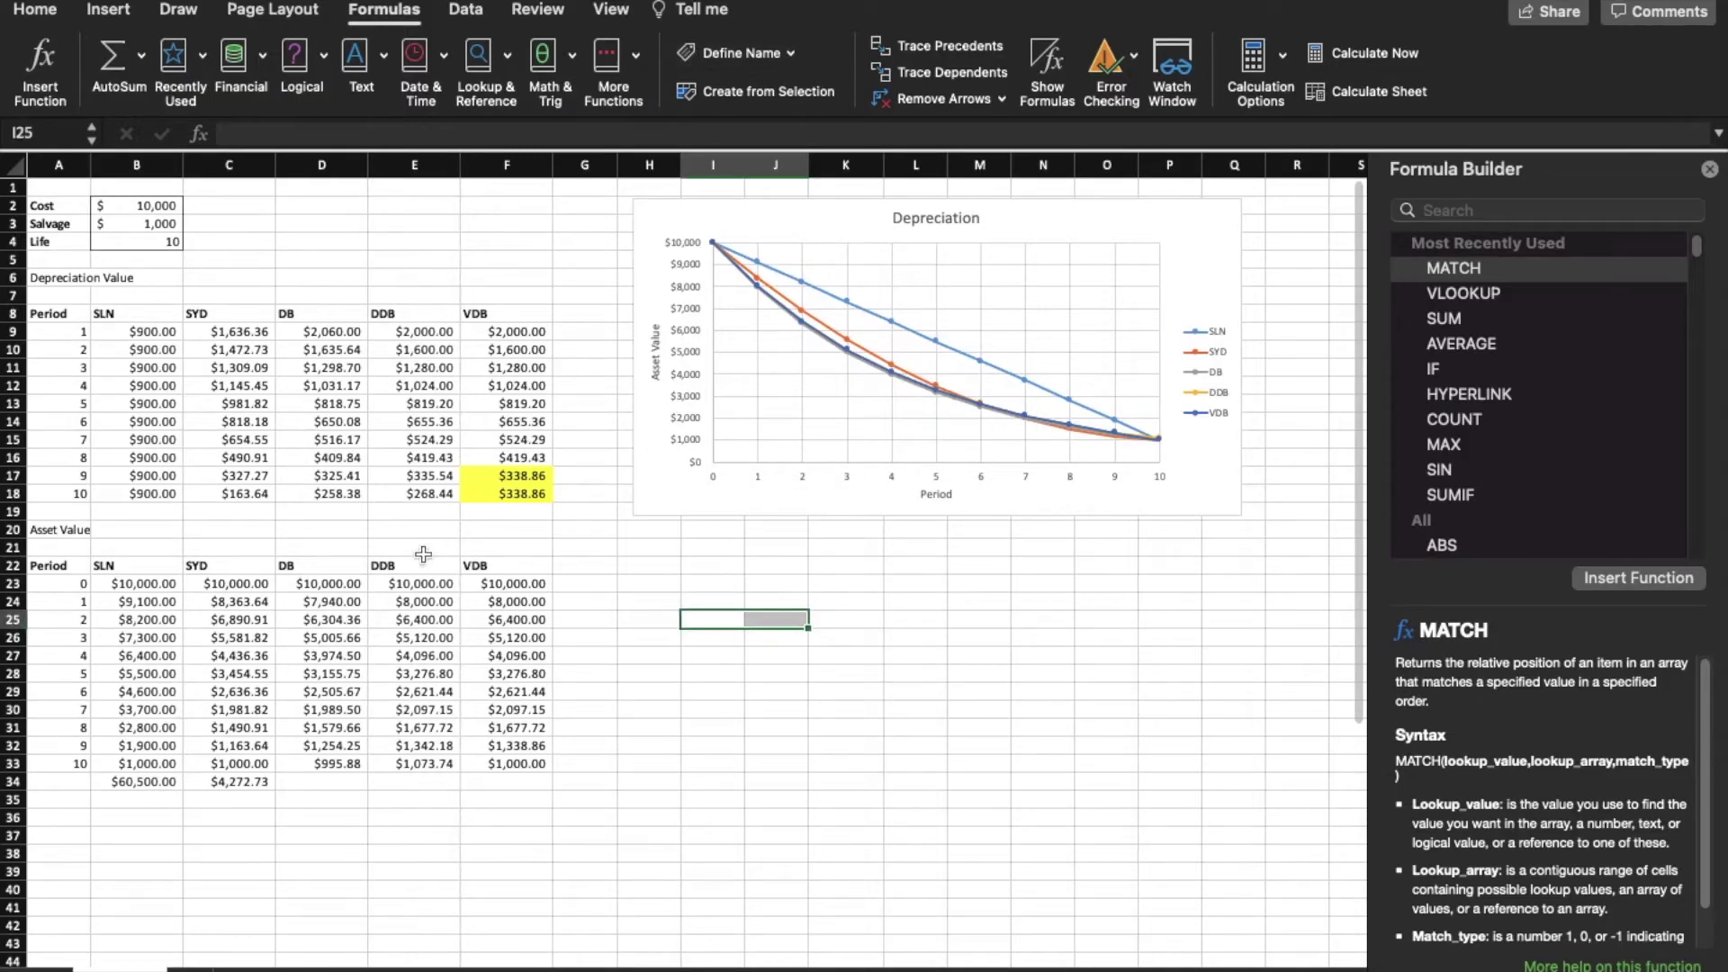
left_click(634, 580)
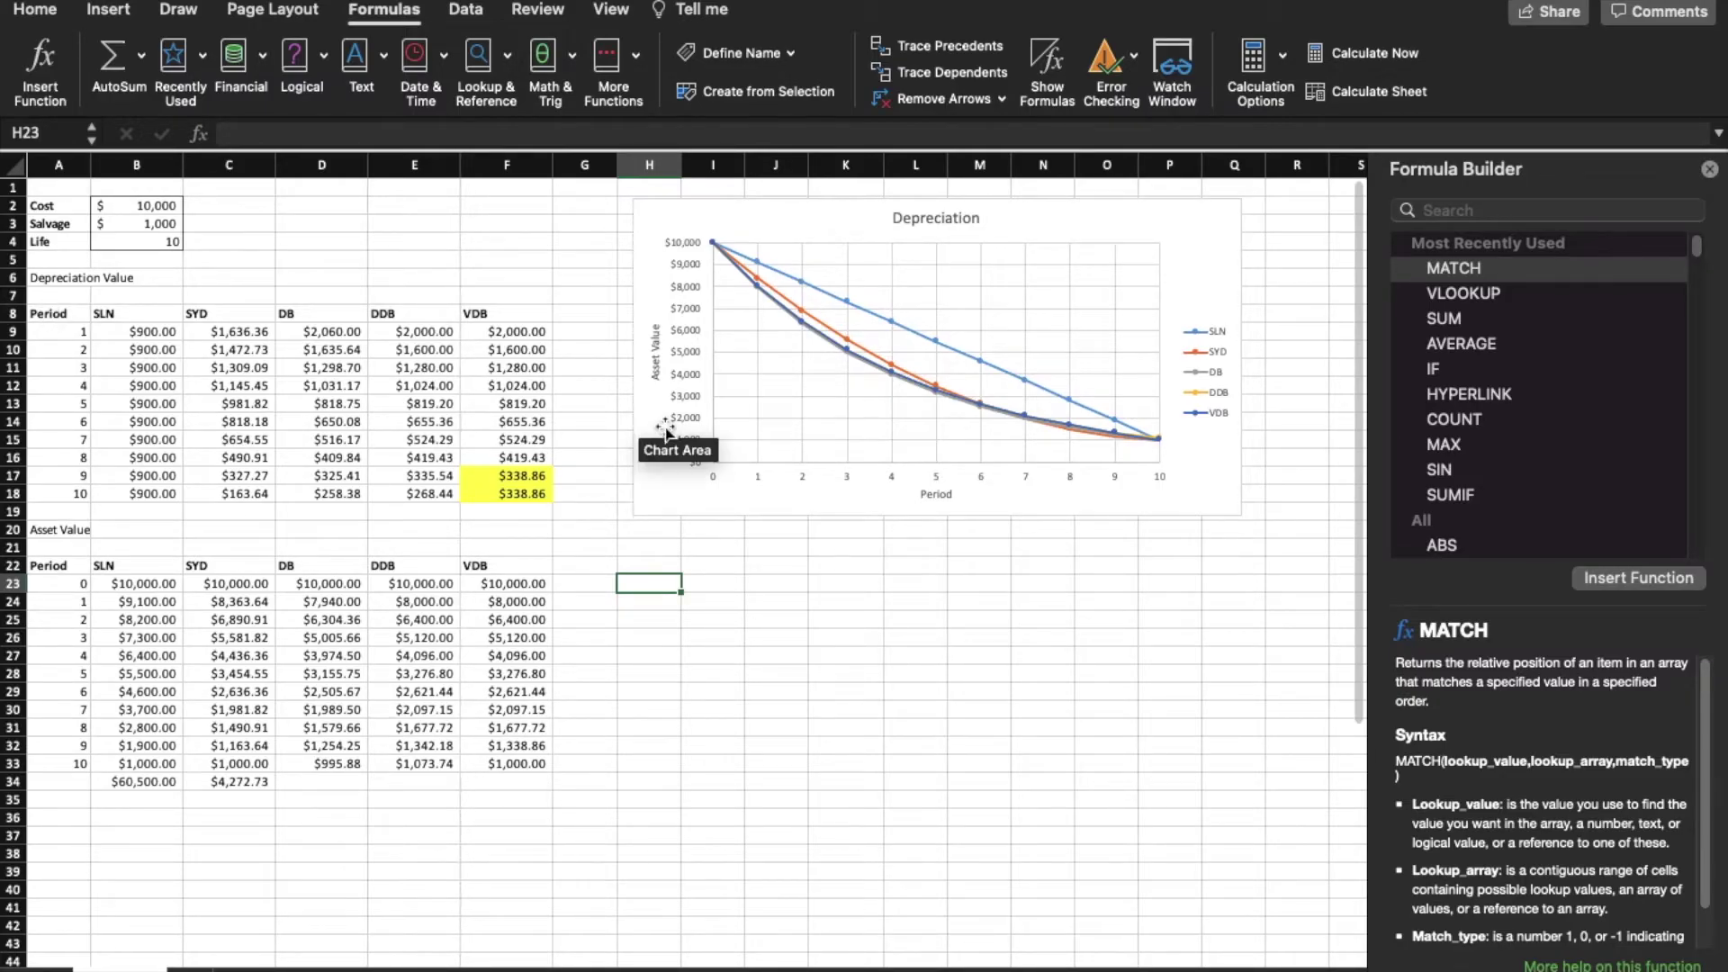
left_click(519, 348)
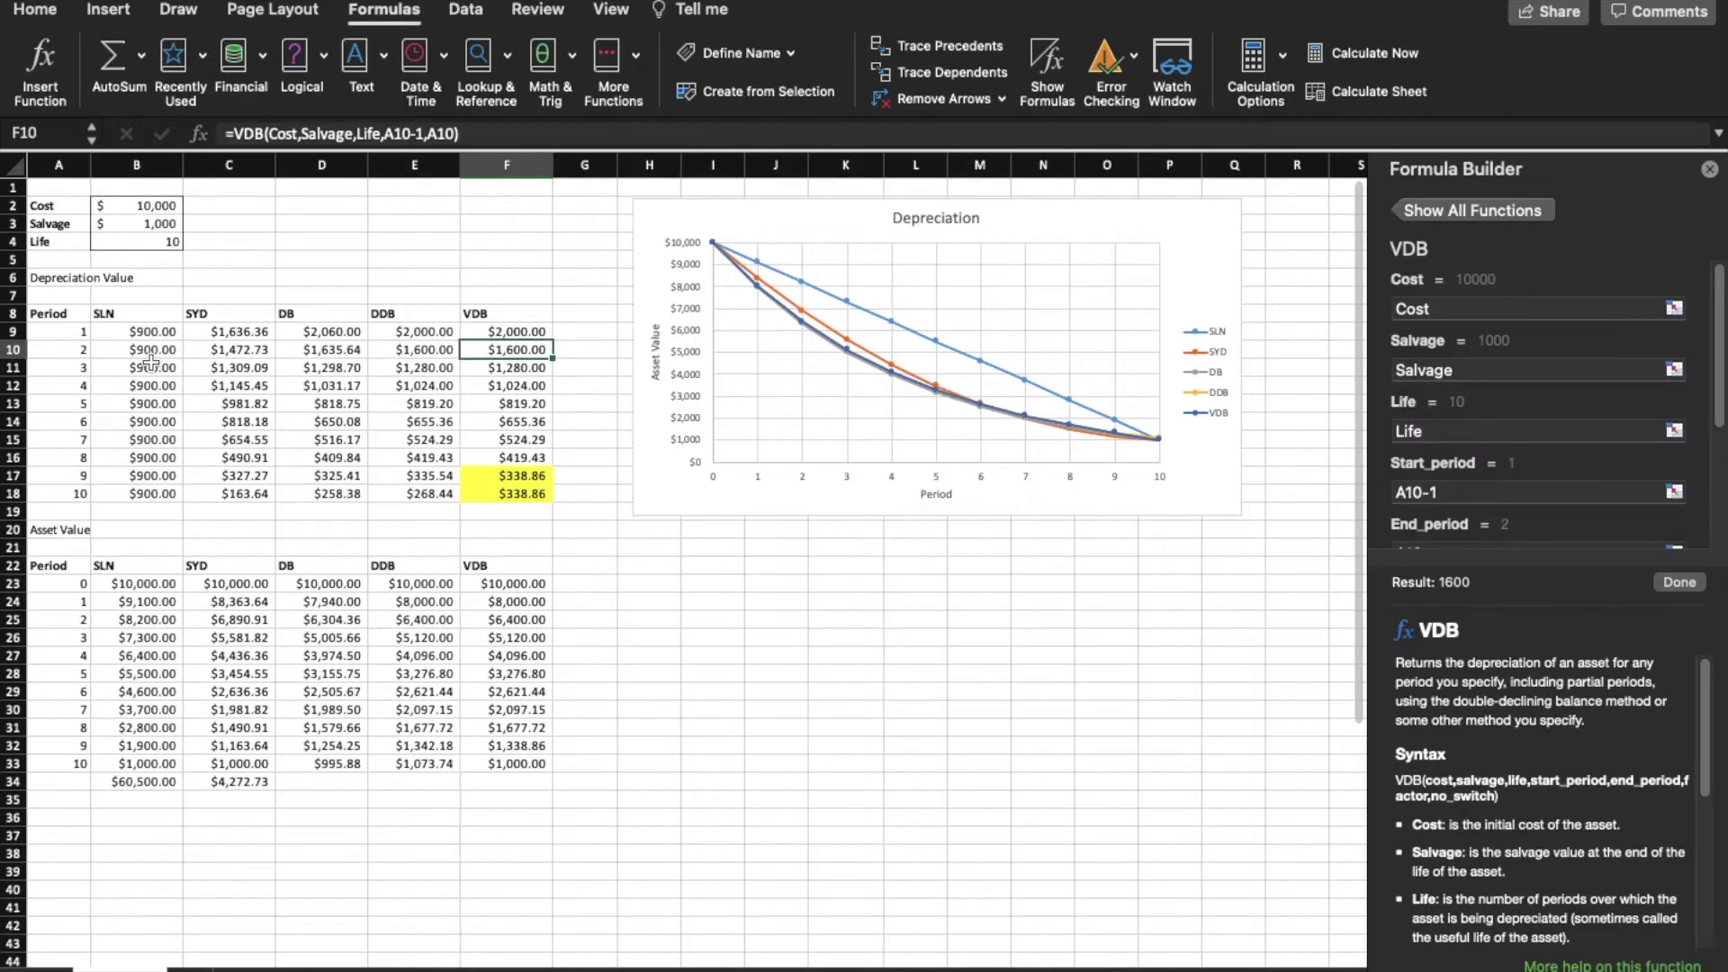
left_click(144, 331)
left_click(143, 385)
left_click(146, 437)
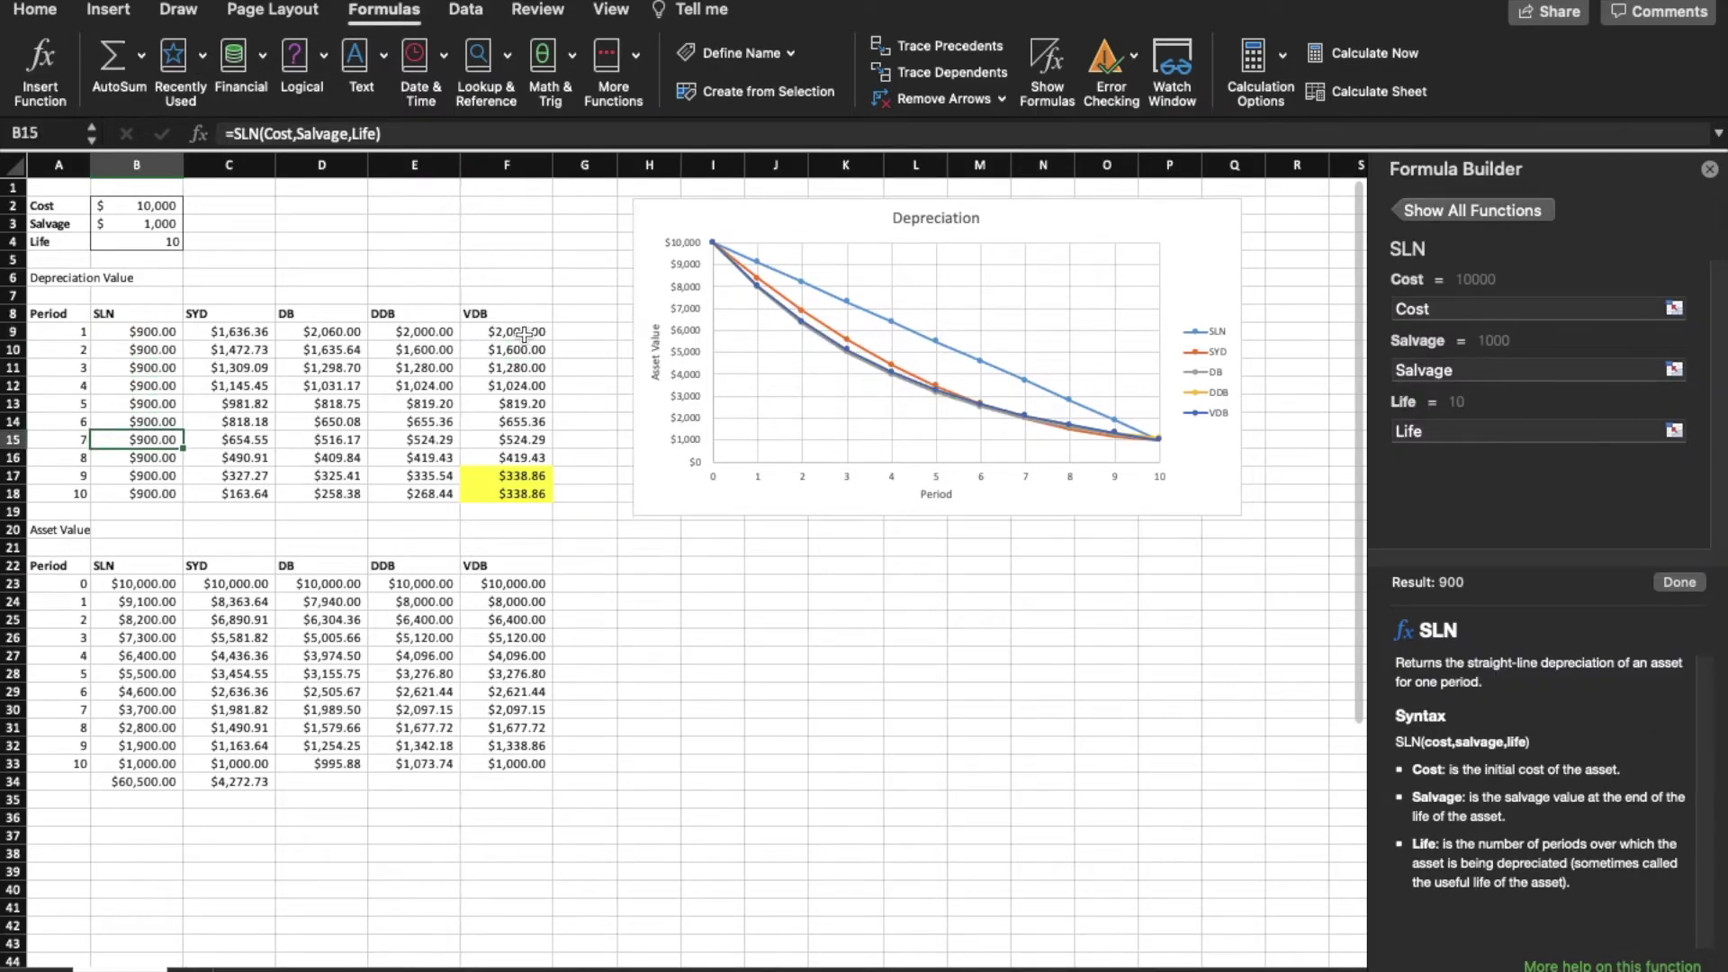
left_click(519, 367)
left_click(417, 349)
Step: Inspect the DB and SYD formulas, then select the depreciation table A8:F18
left_click(333, 358)
left_click(333, 439)
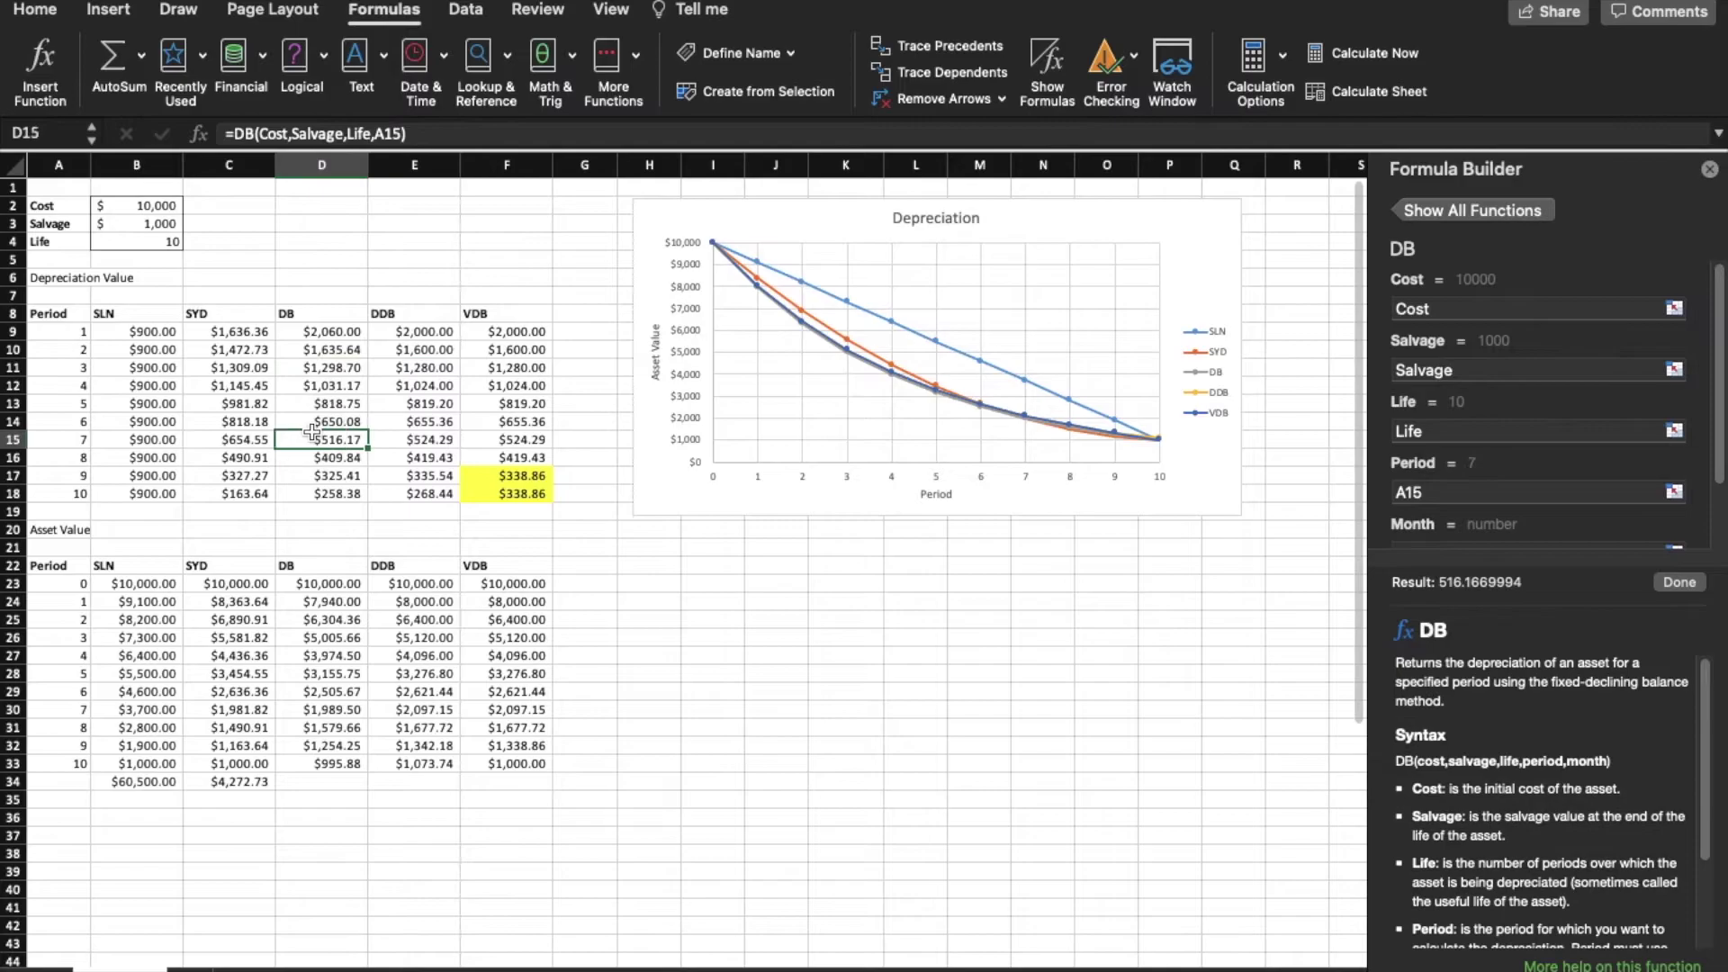
left_click(203, 369)
left_click(229, 421)
left_click(737, 602)
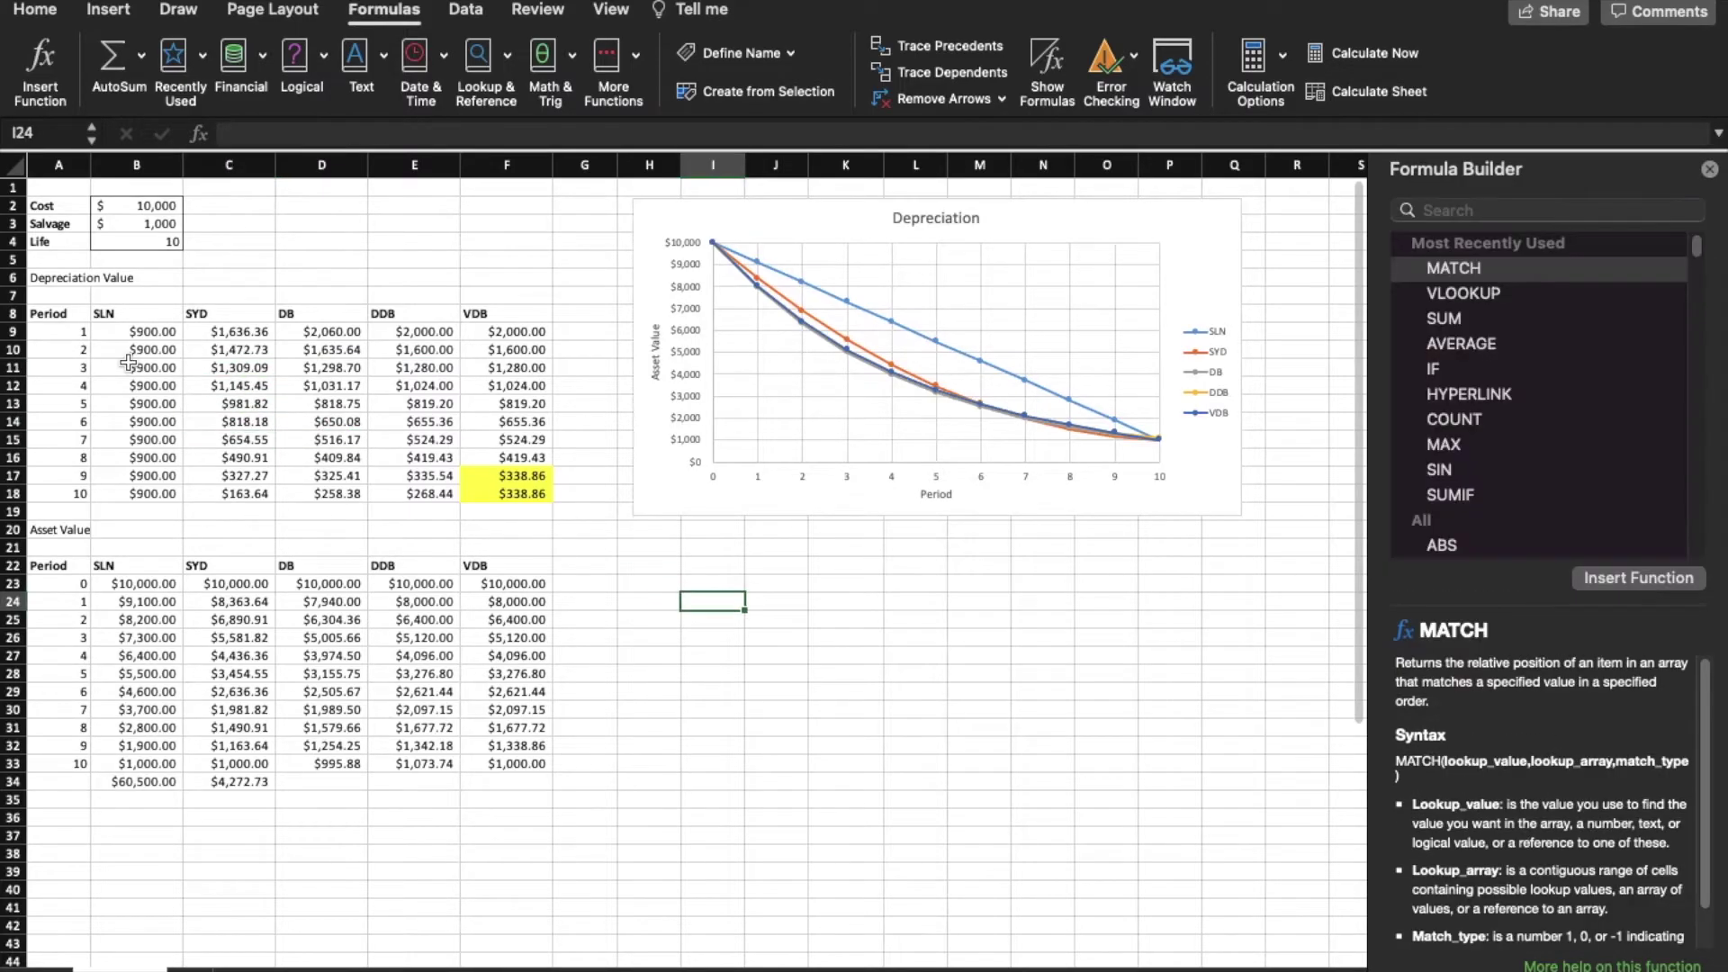
left_click_drag(60, 313, 538, 494)
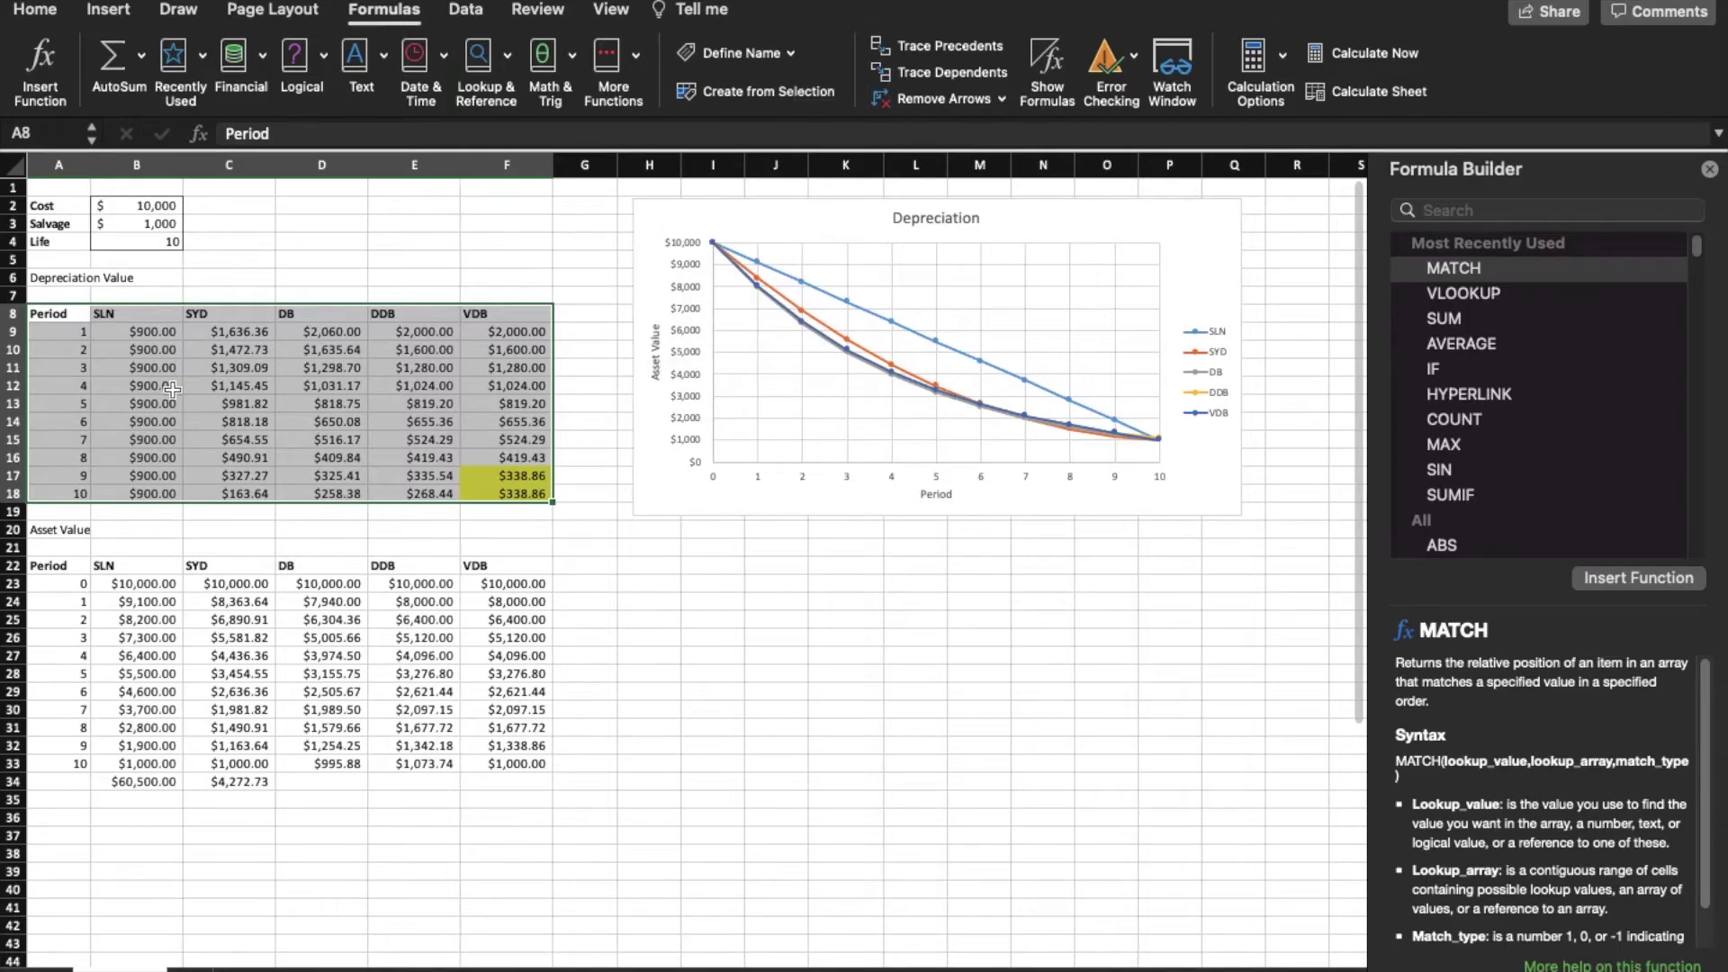
Step: Name range Sheet1!$A$8:$F$18 as _table1, correcting the invalid name 'table 1'
left_click(790, 52)
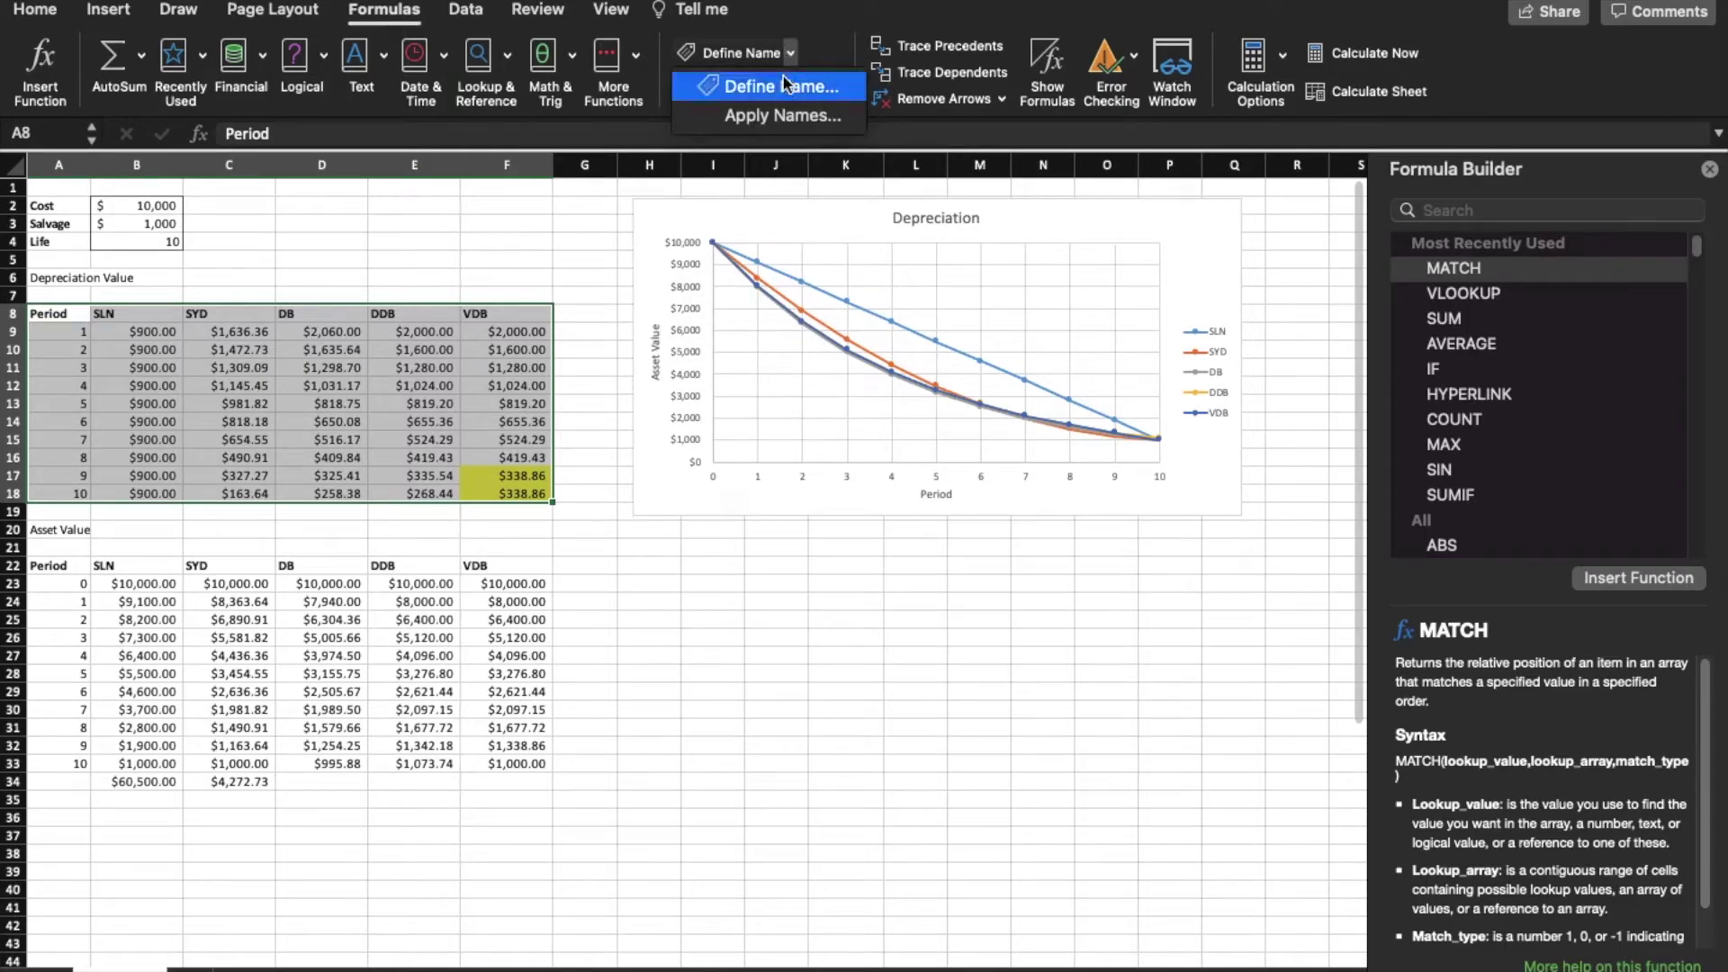
left_click(783, 77)
left_click(855, 266)
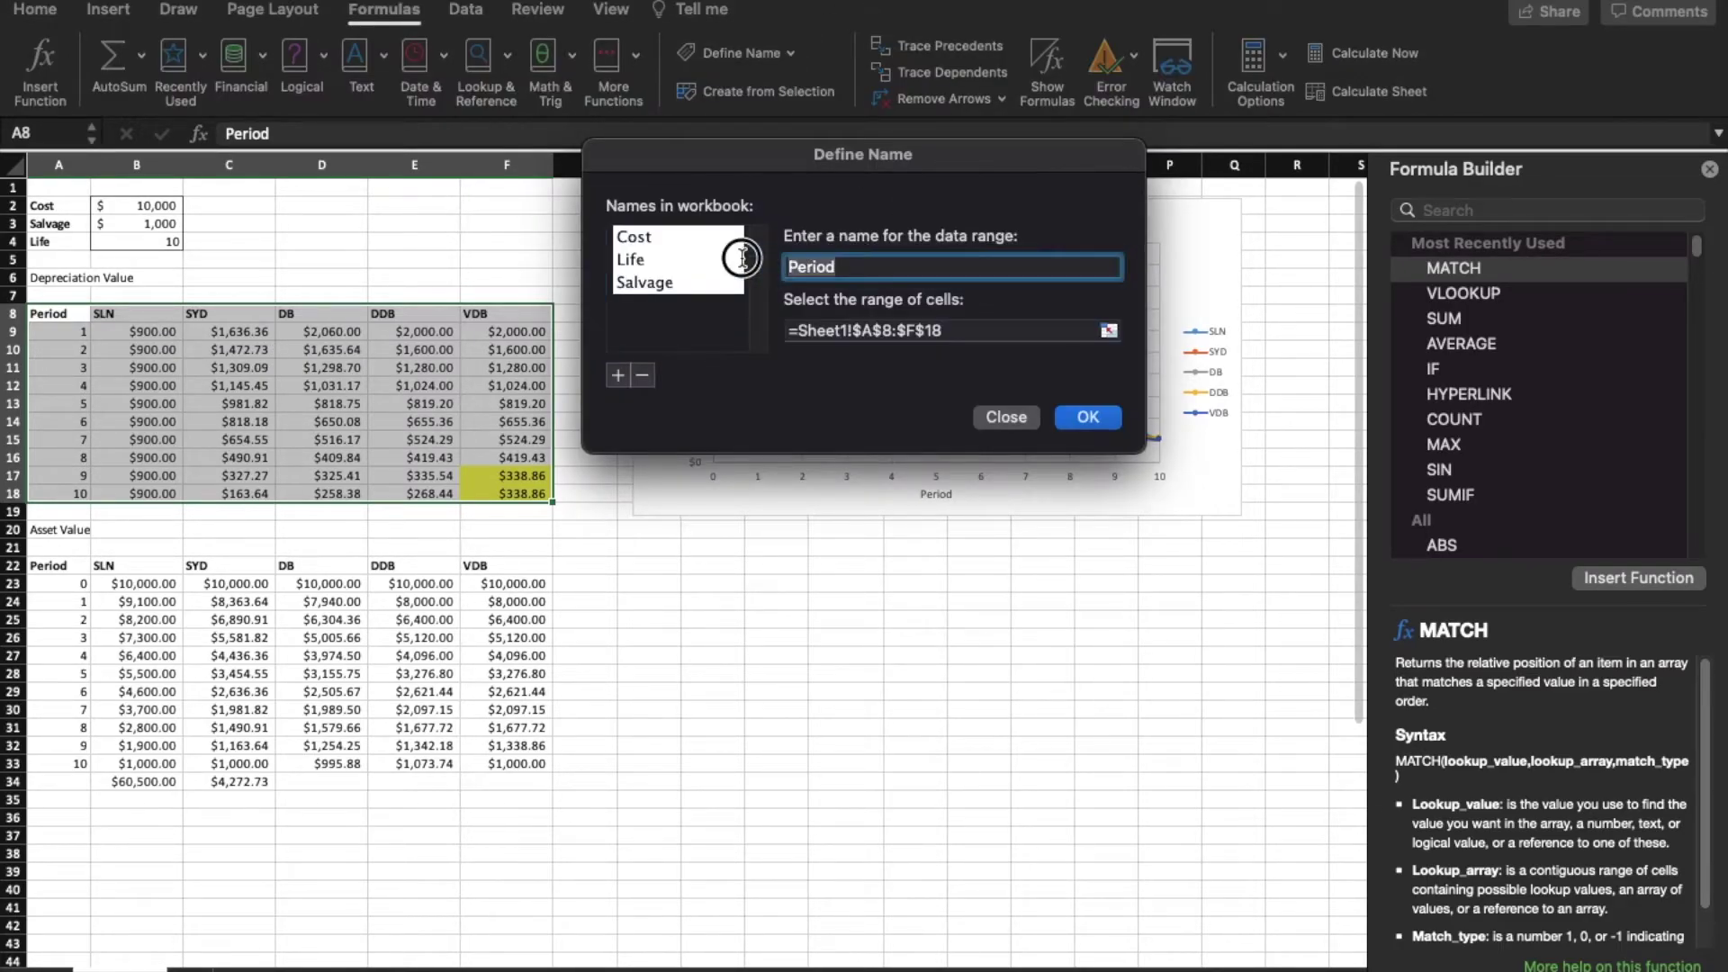
type("table 1")
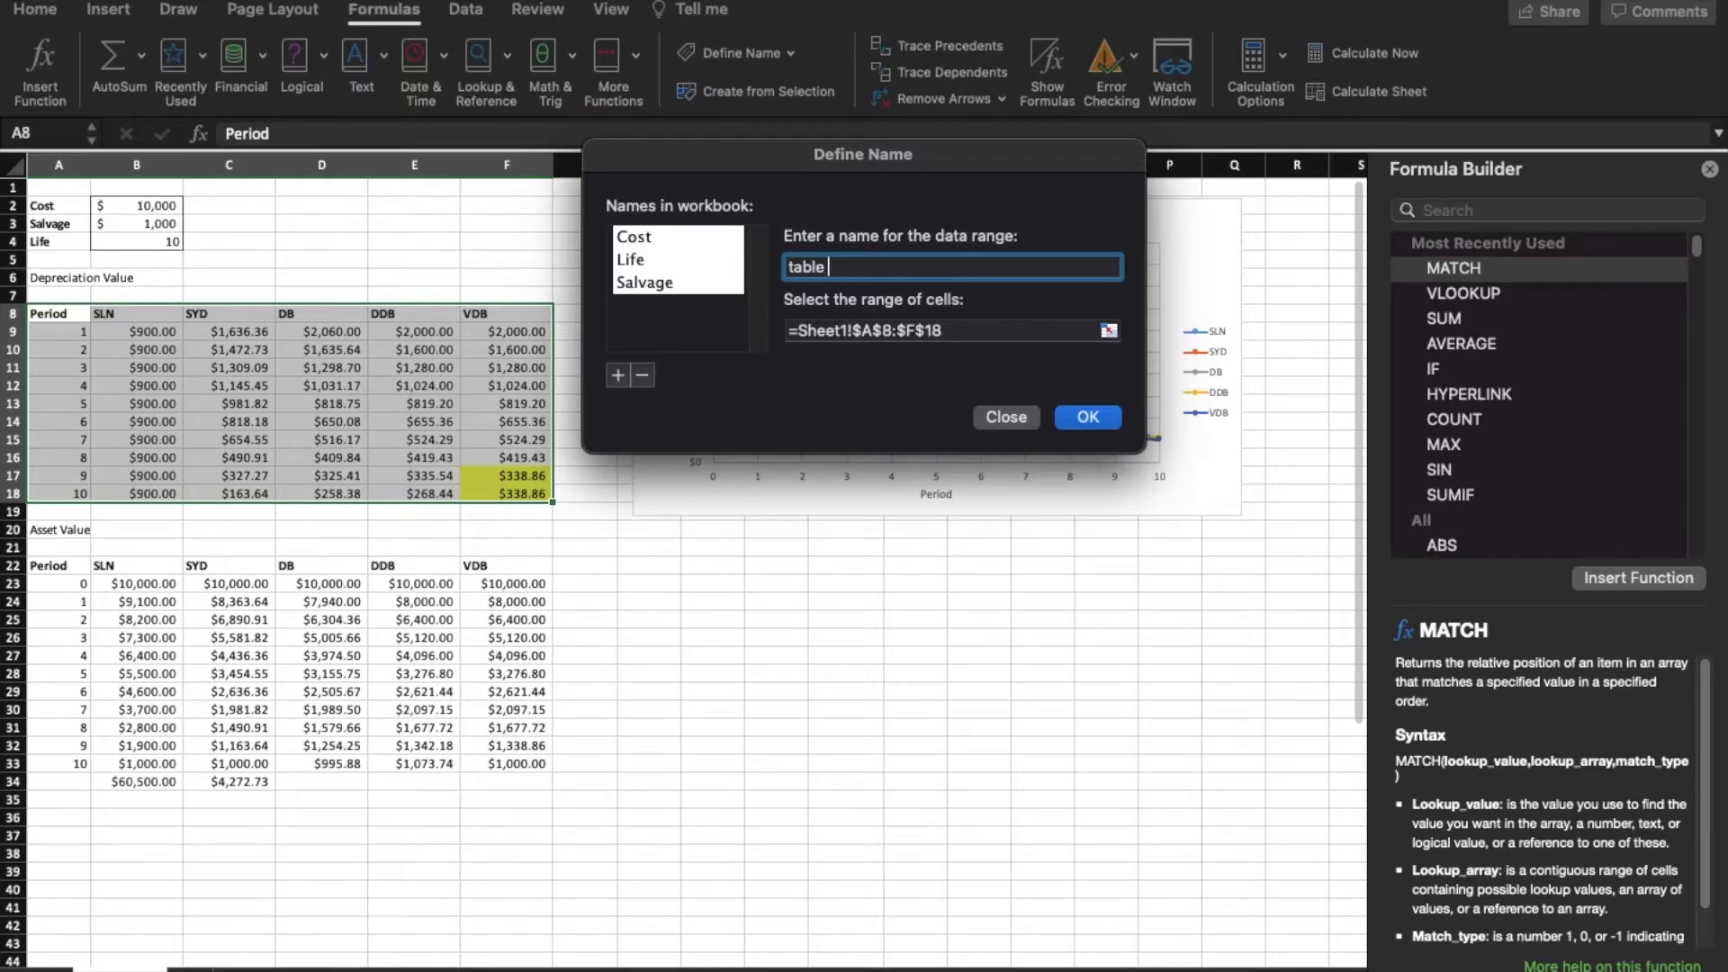
left_click(1082, 417)
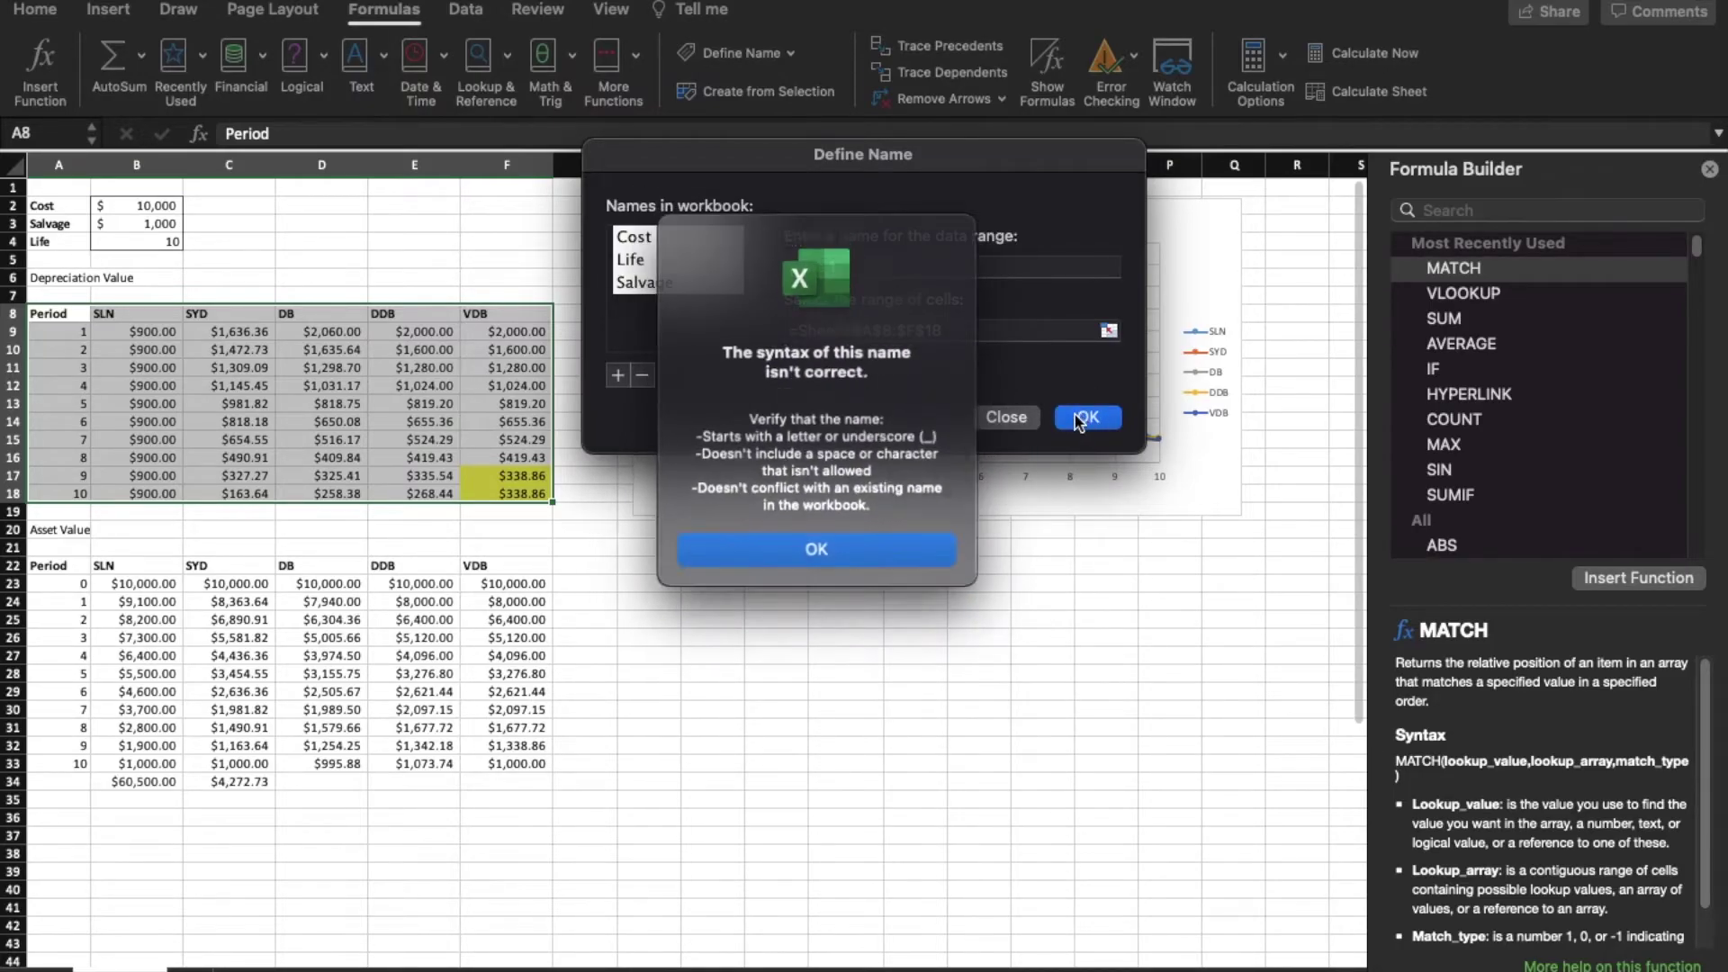
left_click(836, 546)
key("Left")
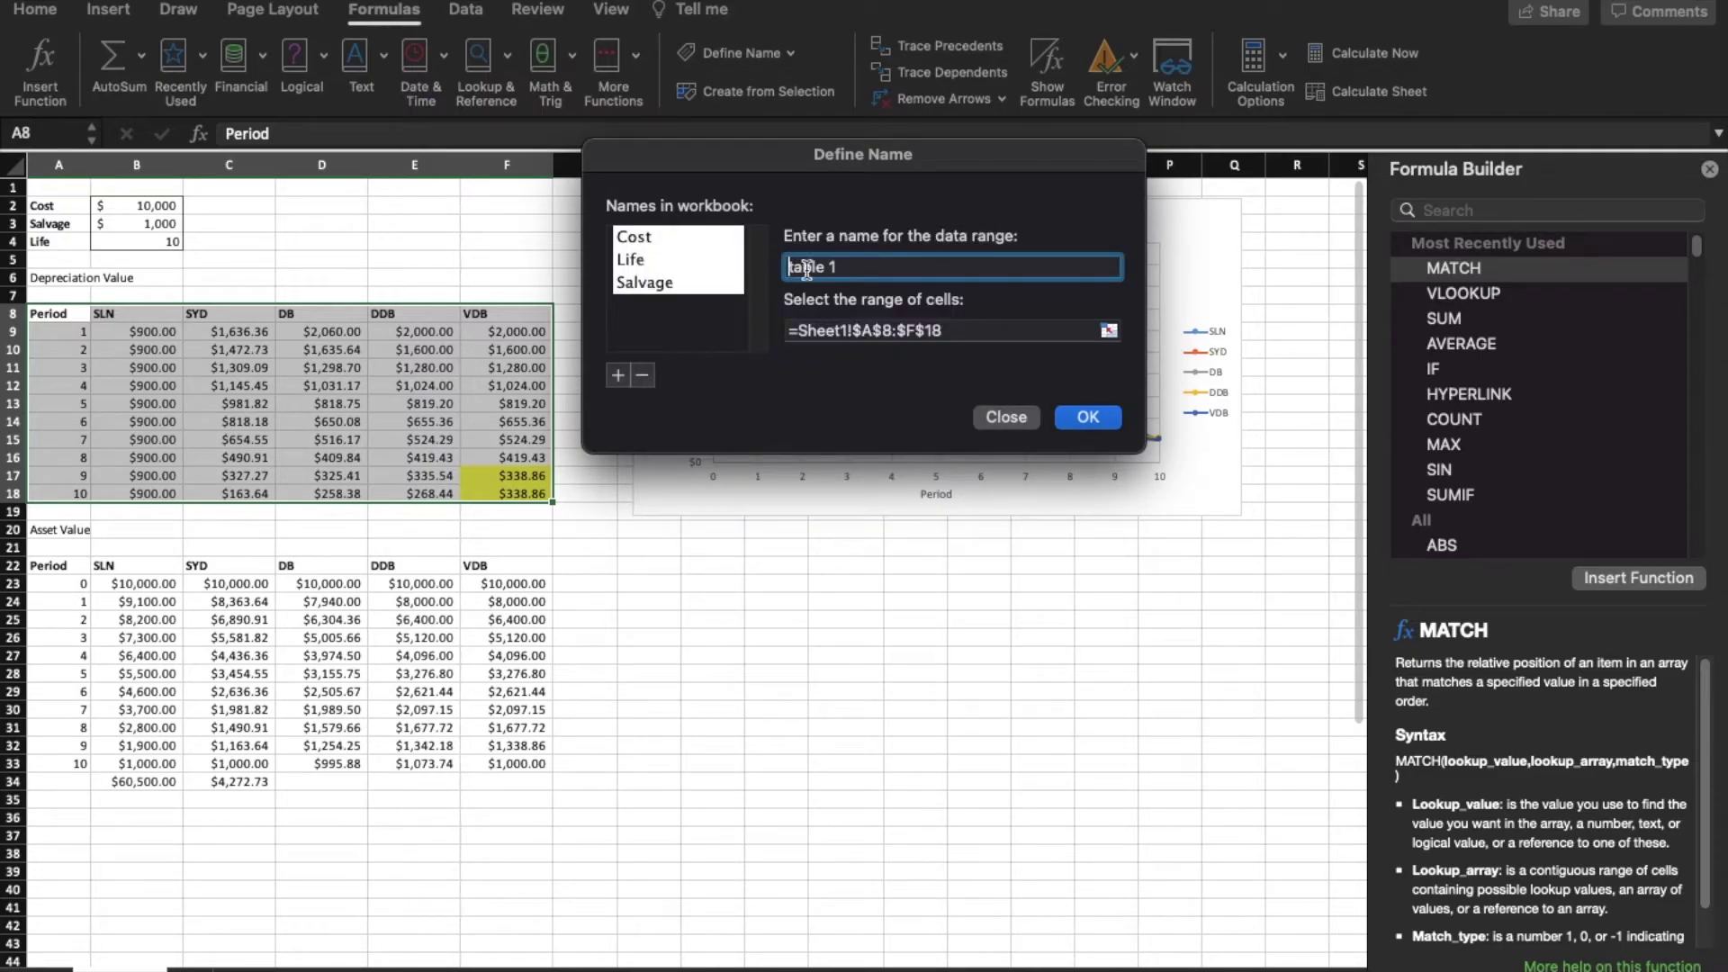
type("_")
key("Left")
key("BackSpace")
left_click(1088, 418)
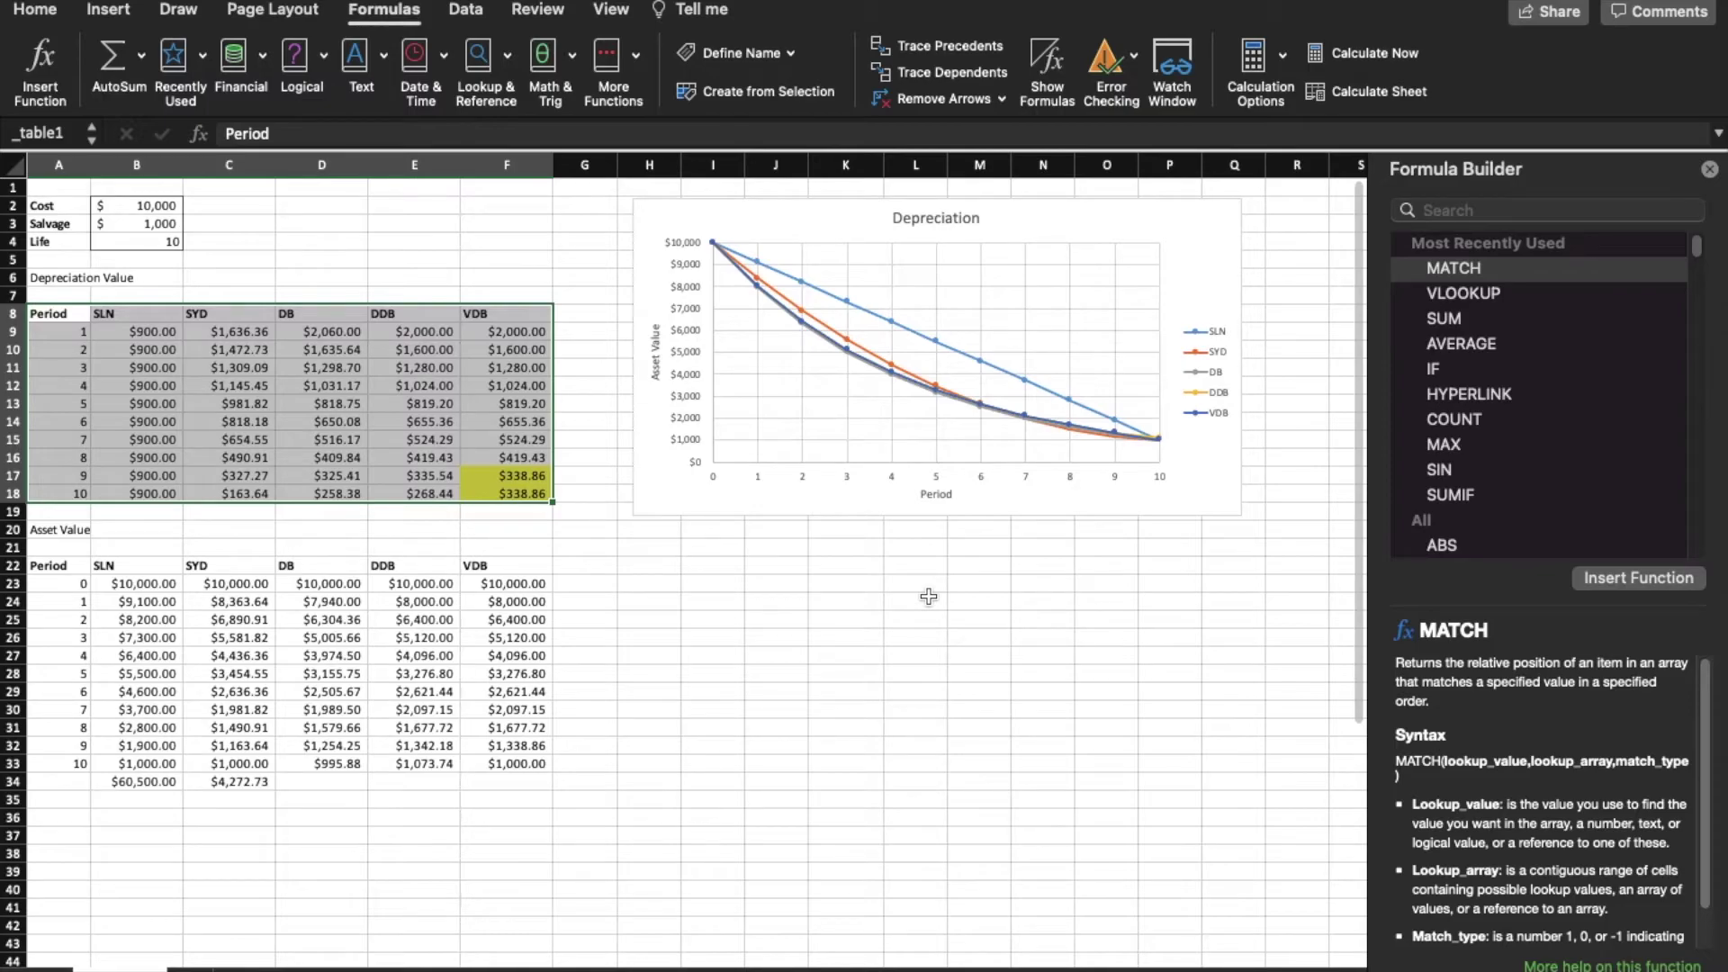
left_click(787, 653)
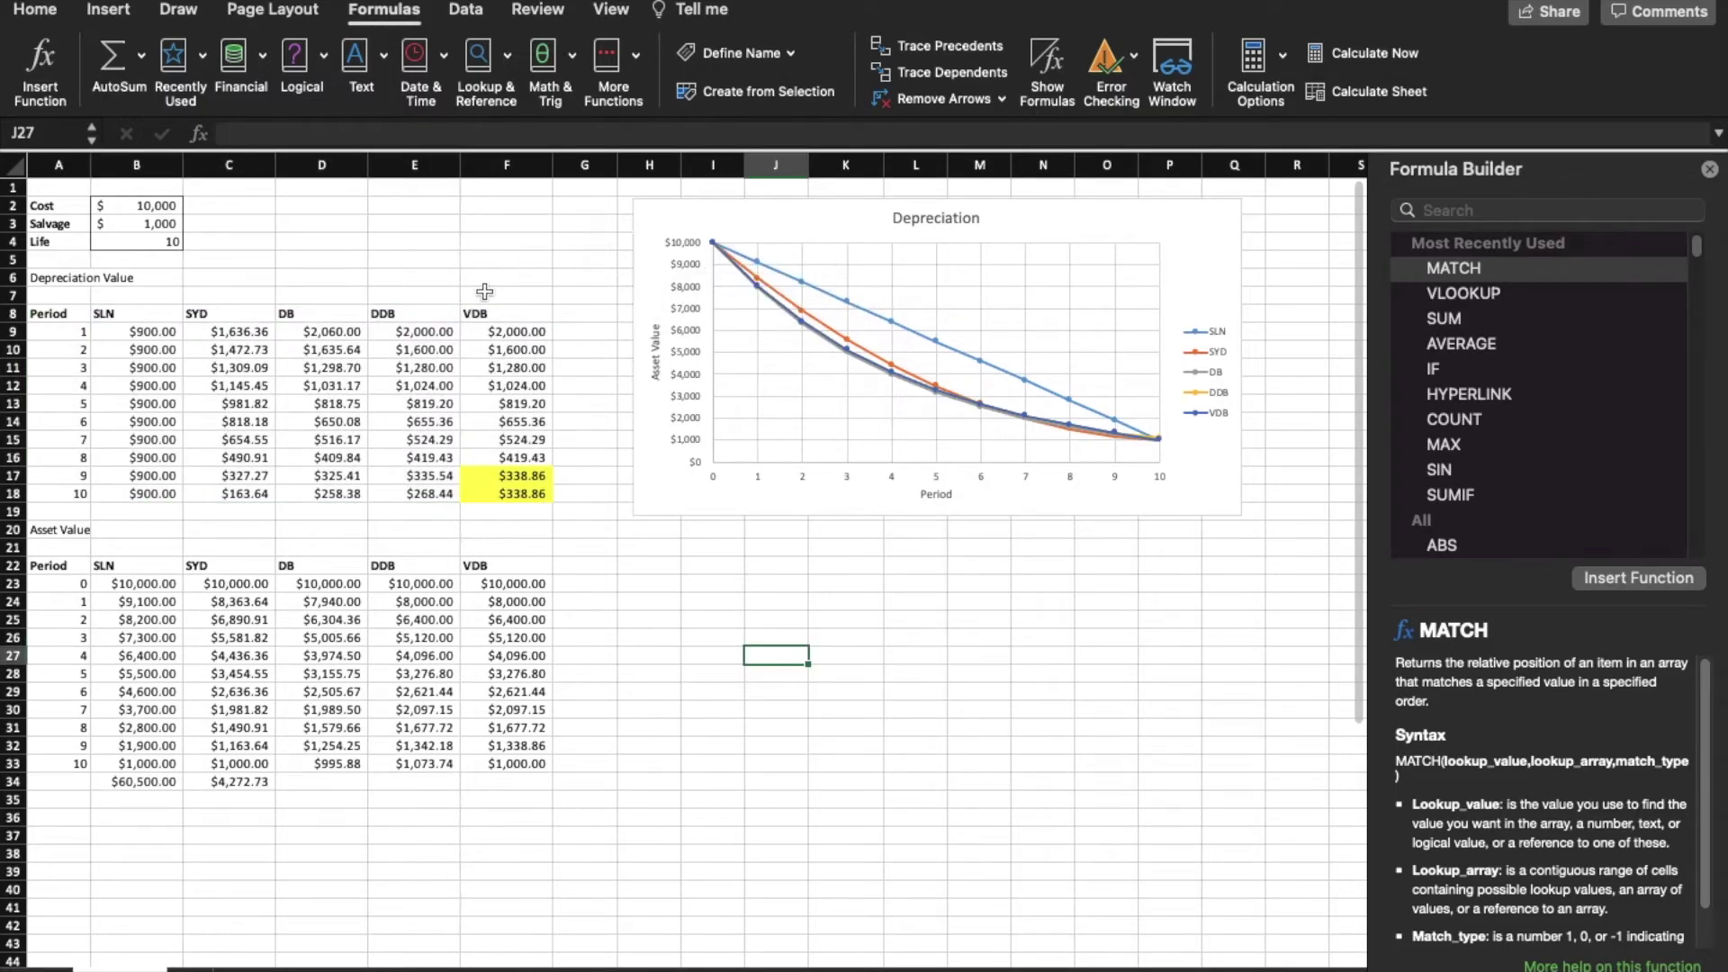
left_click(515, 349)
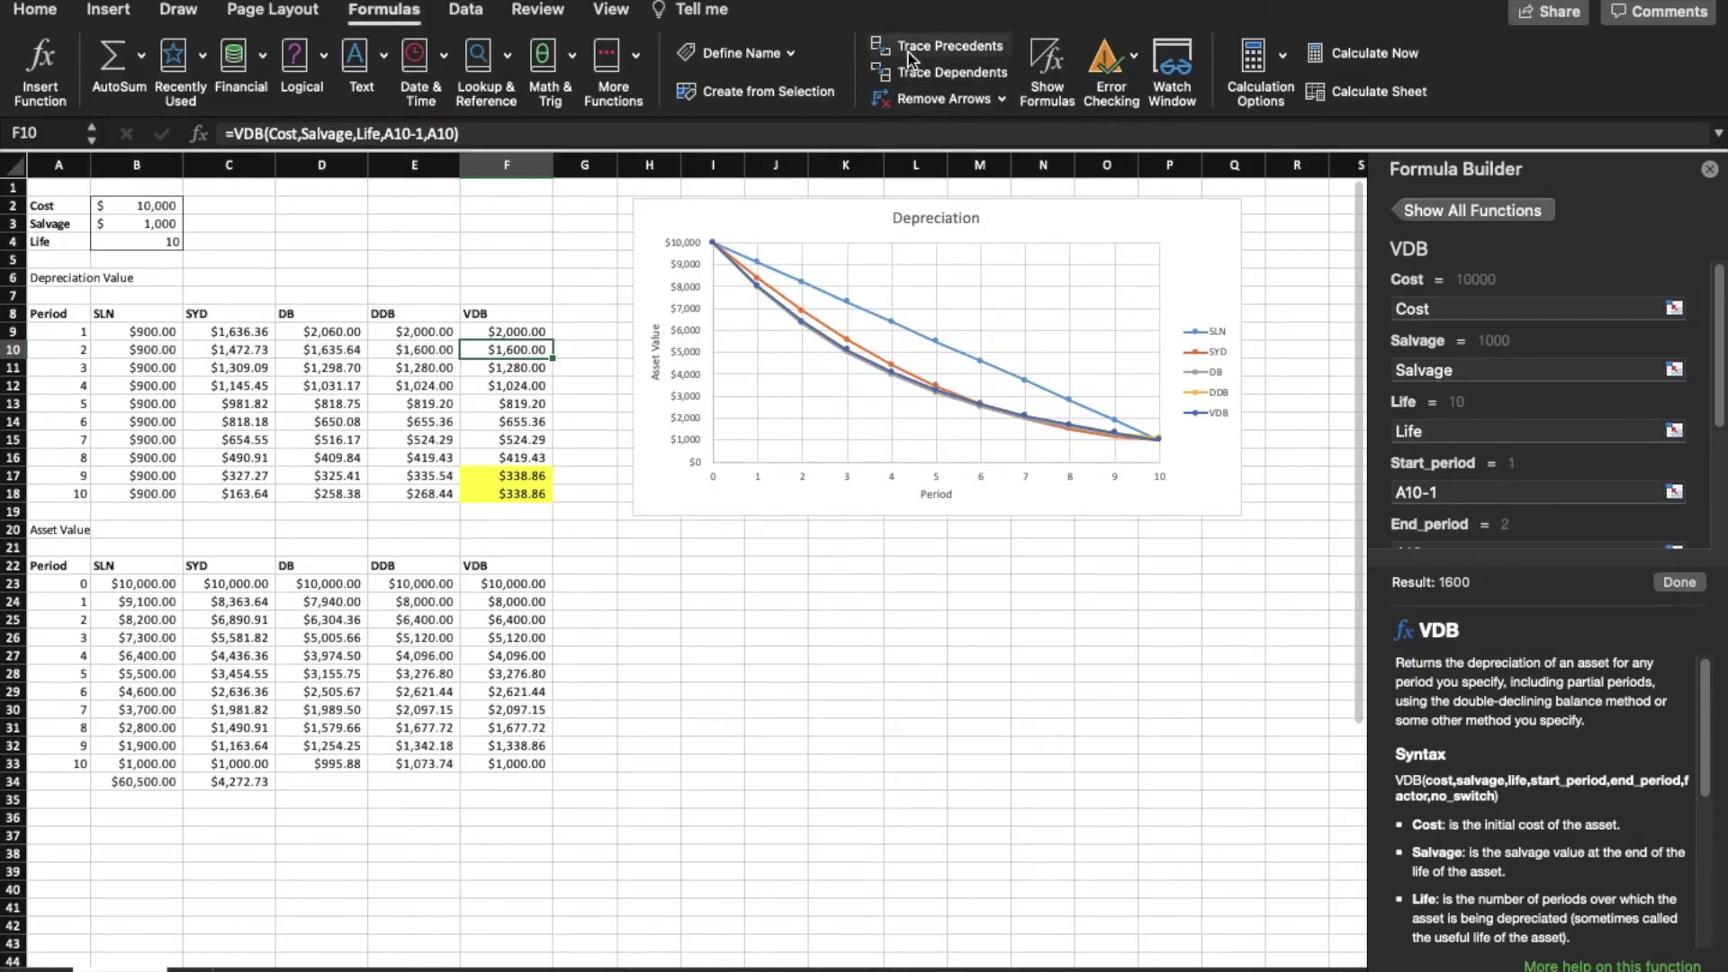
left_click(710, 583)
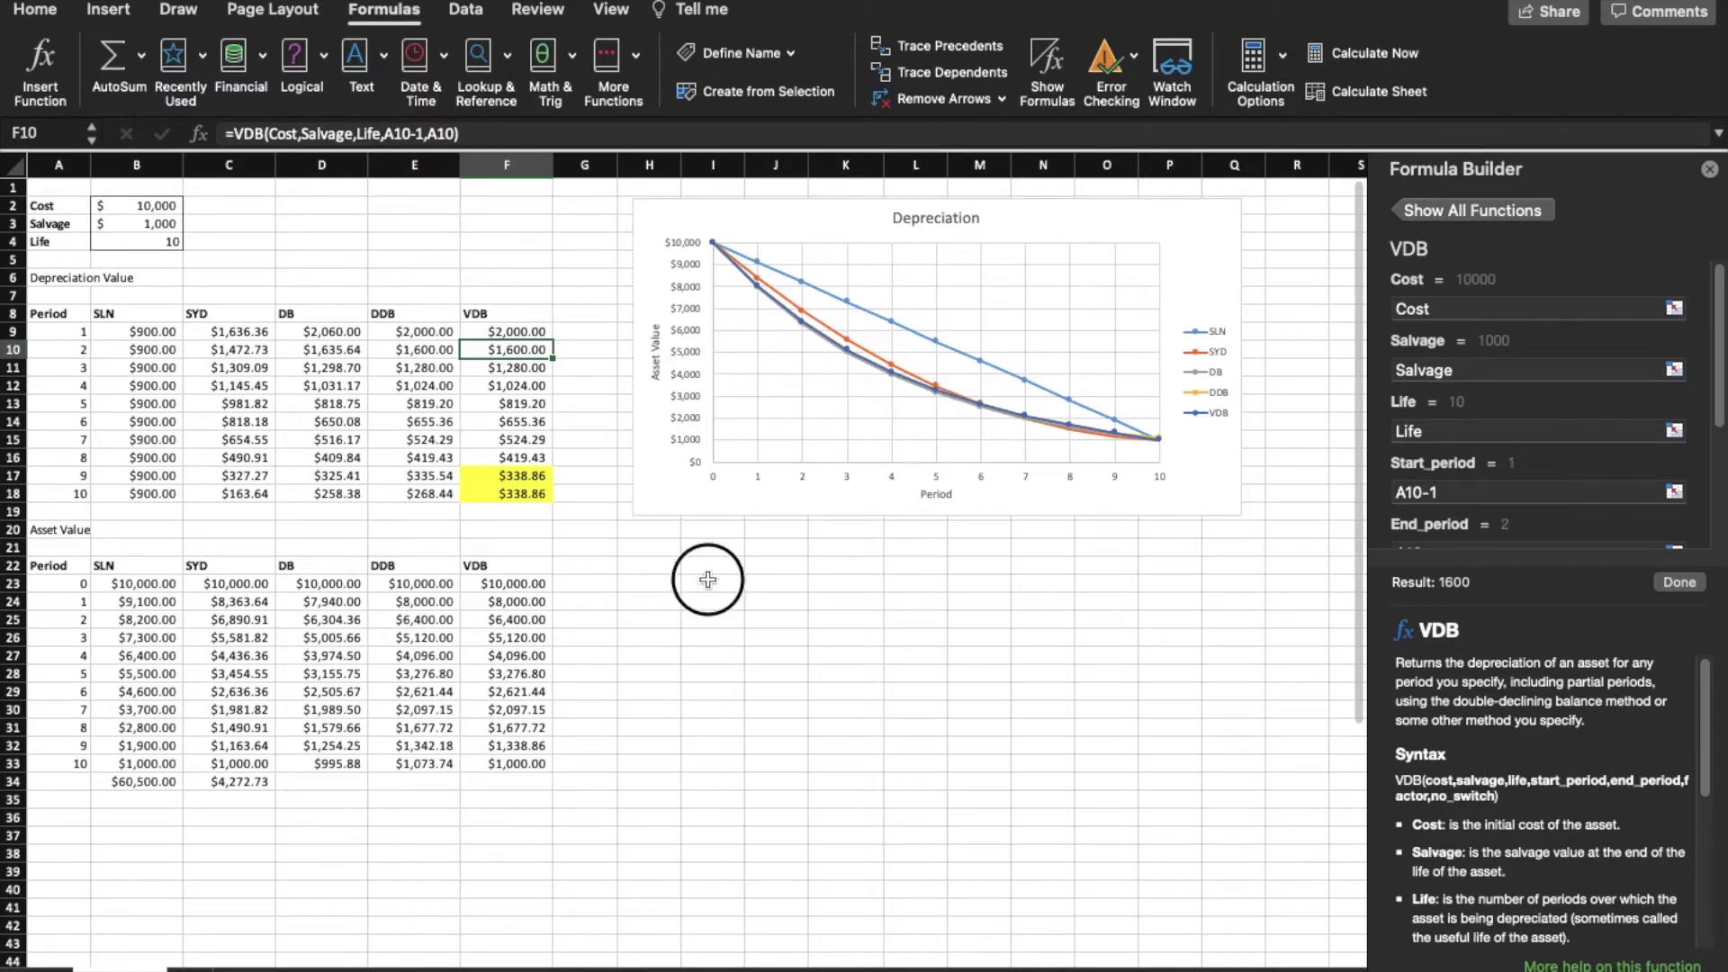
left_click(505, 333)
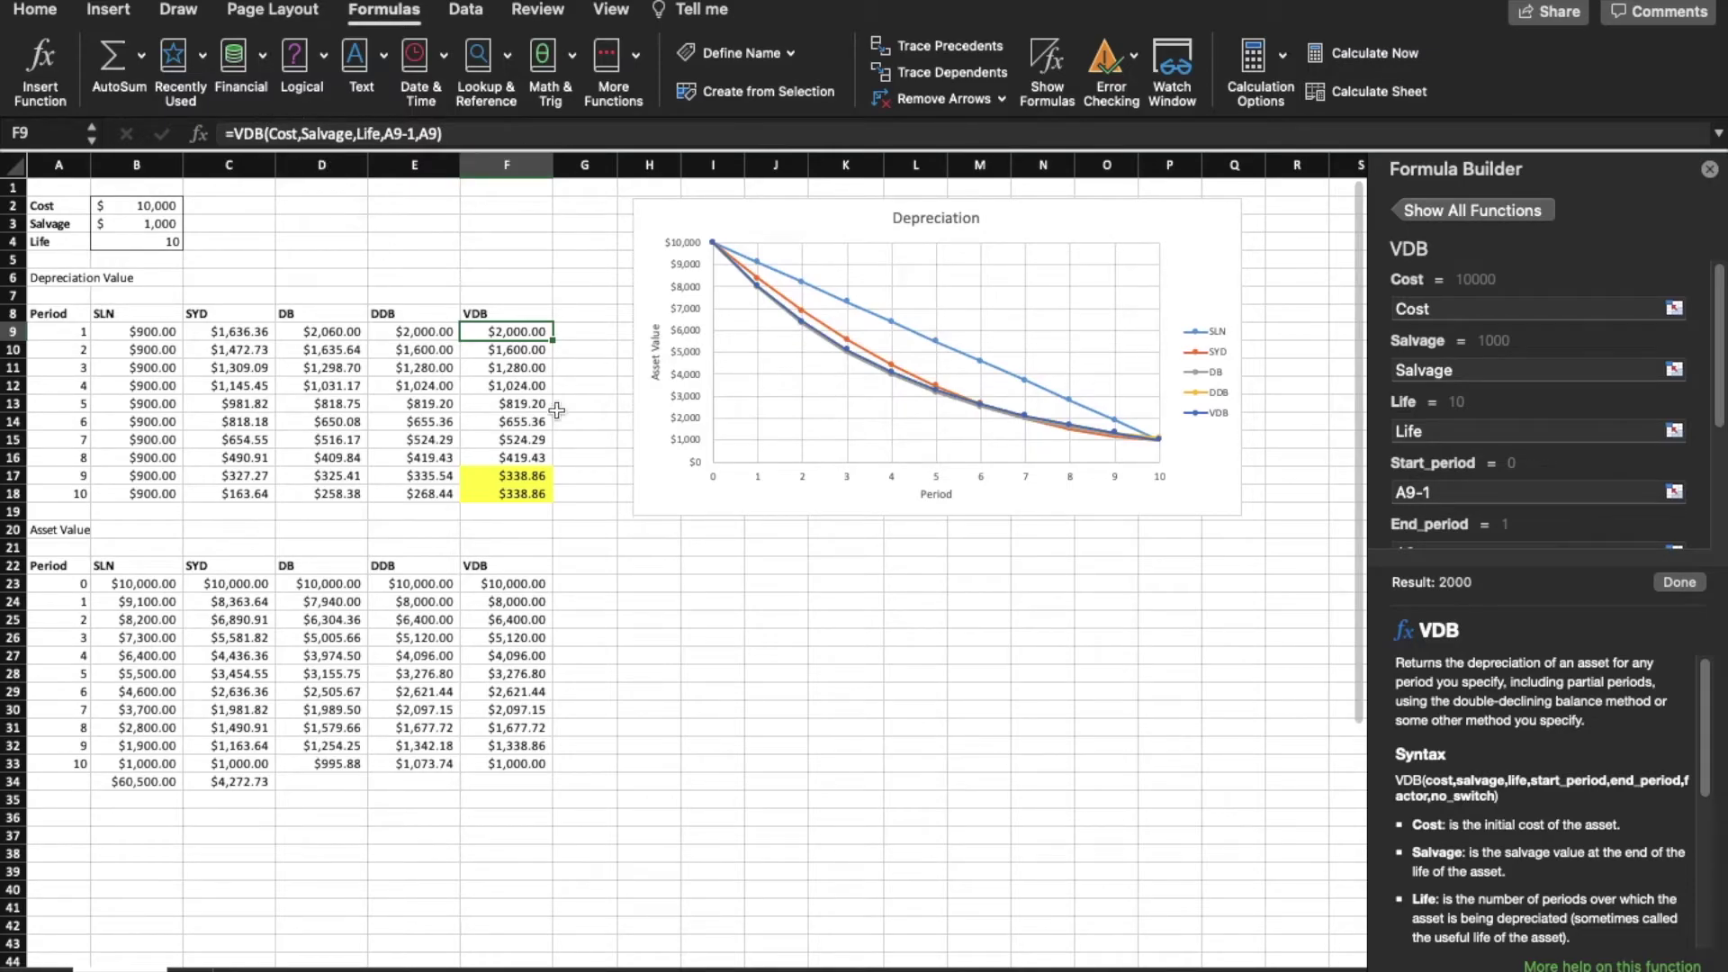
left_click(964, 52)
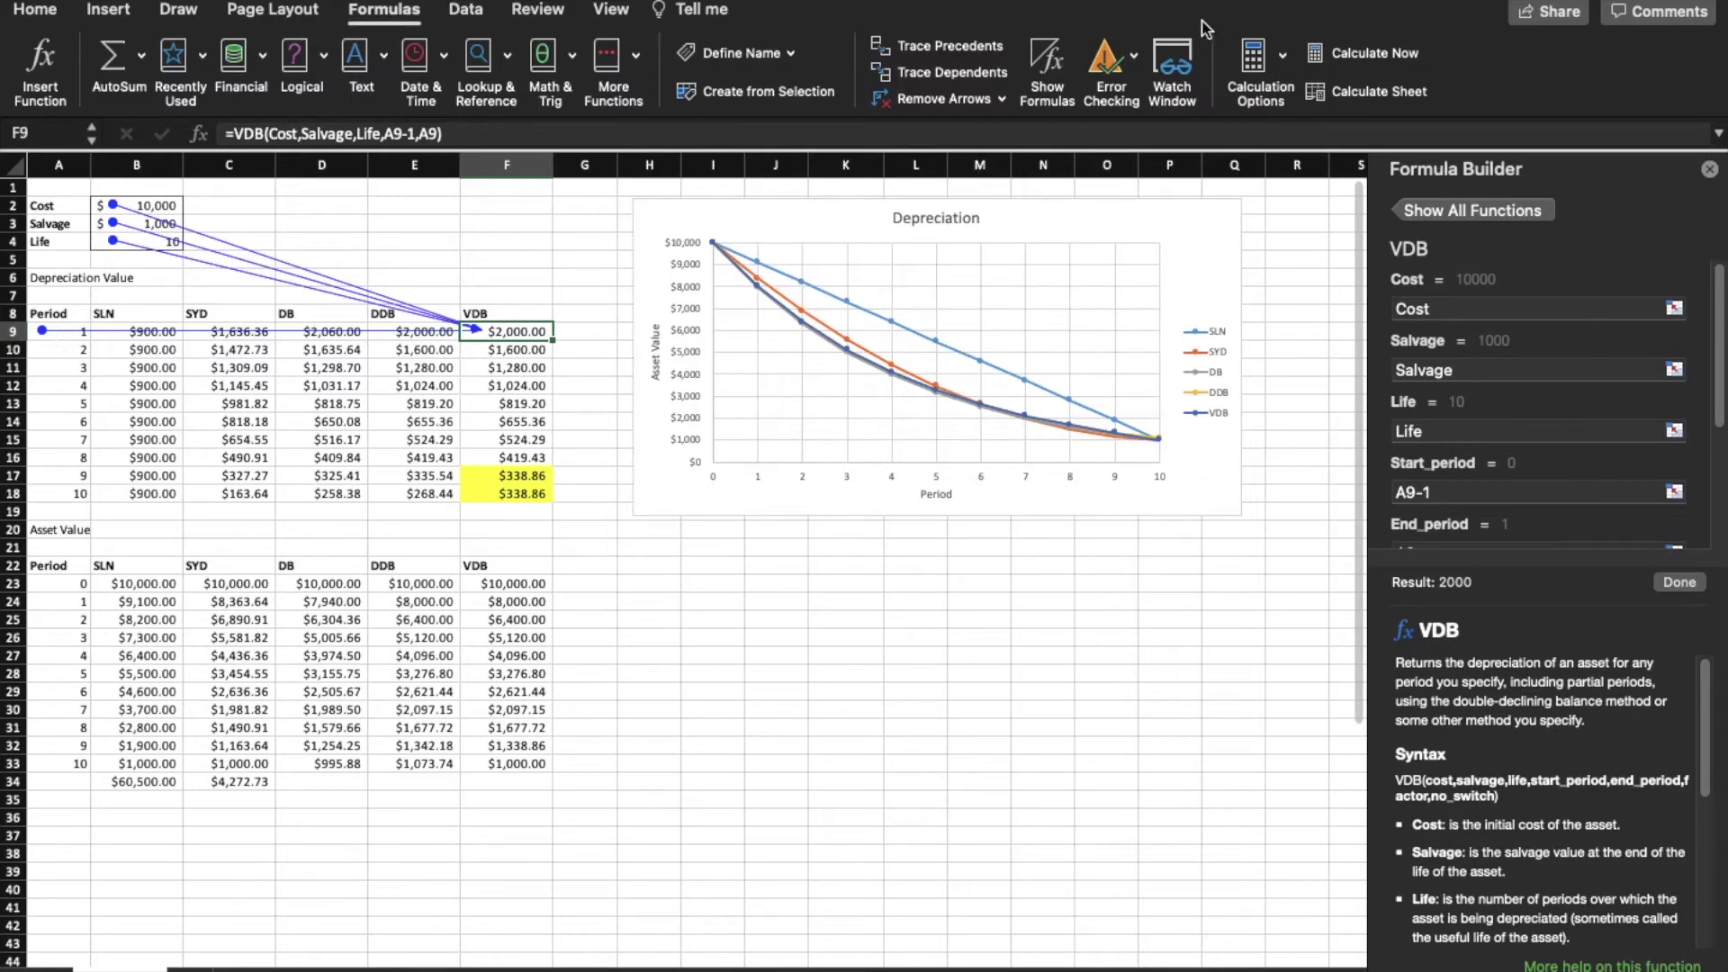
left_click(924, 101)
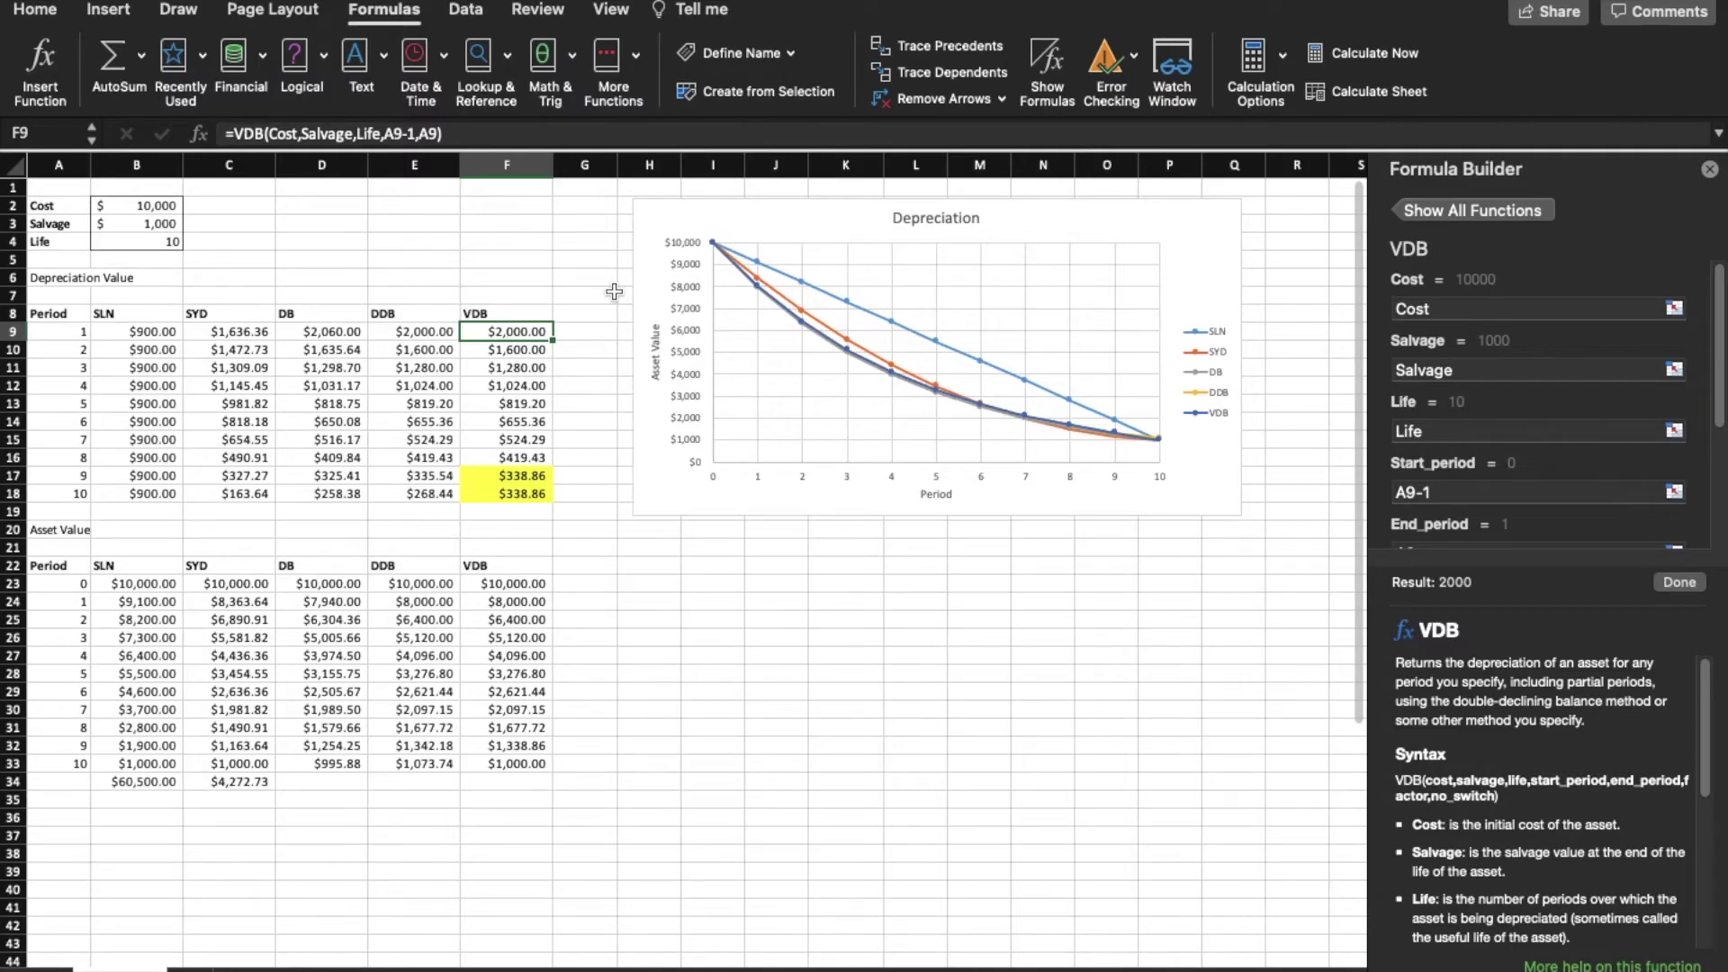
left_click(290, 222)
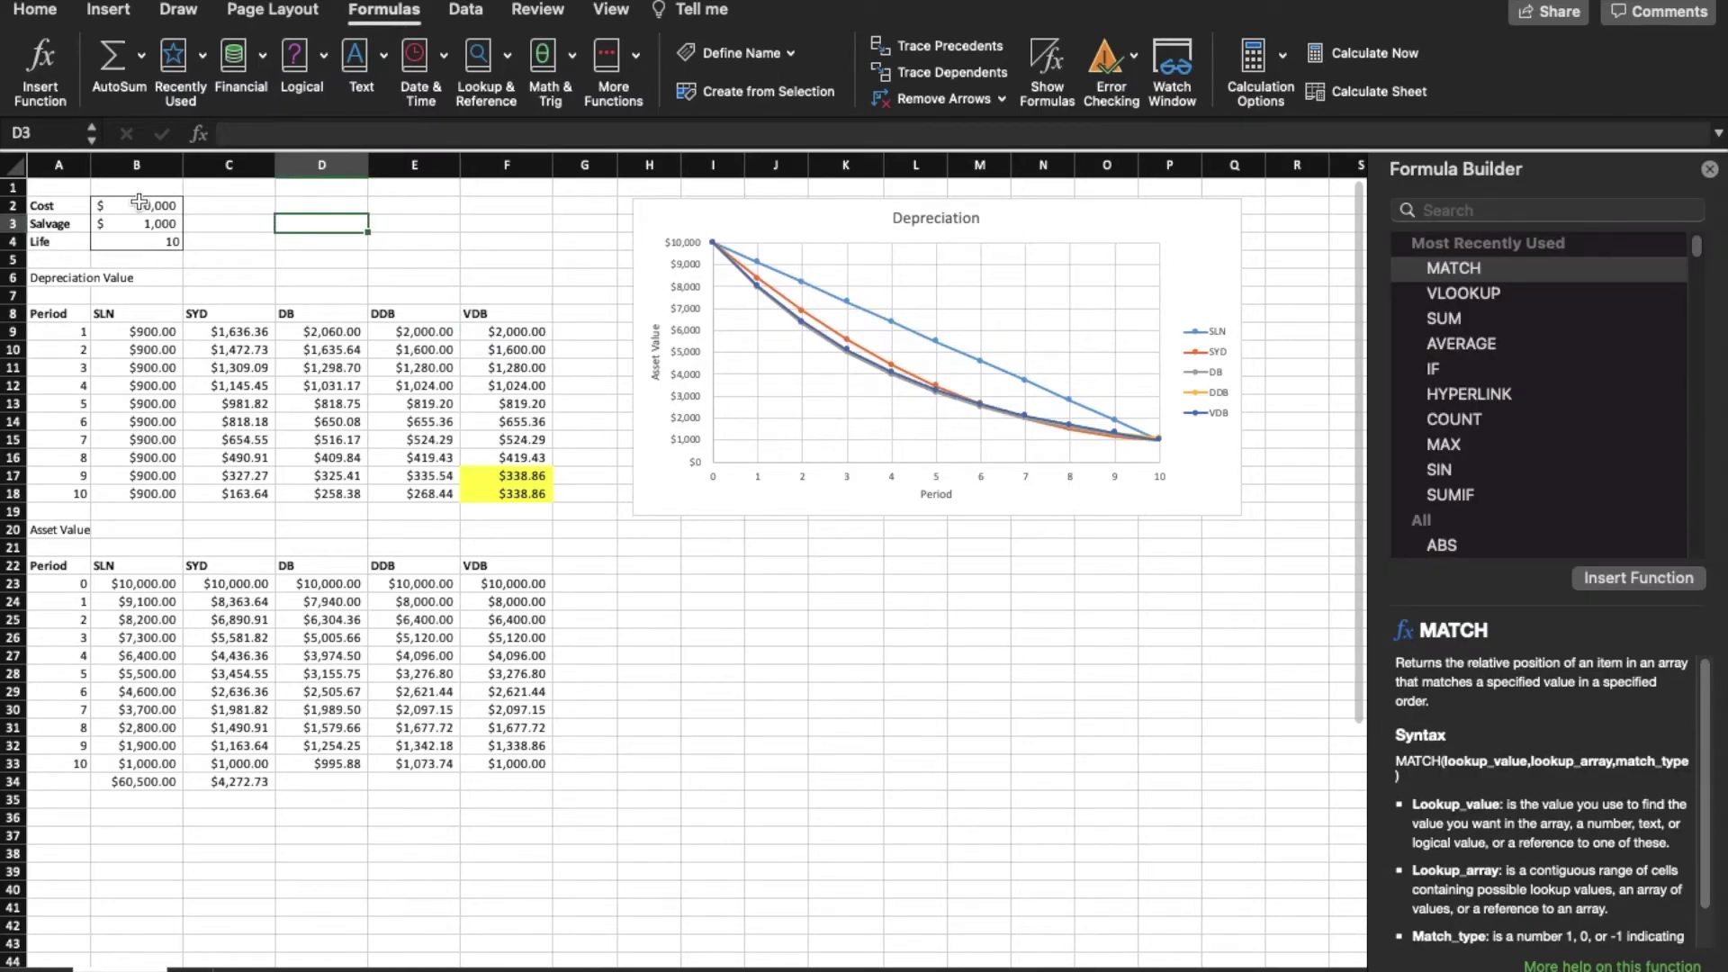
left_click(139, 204)
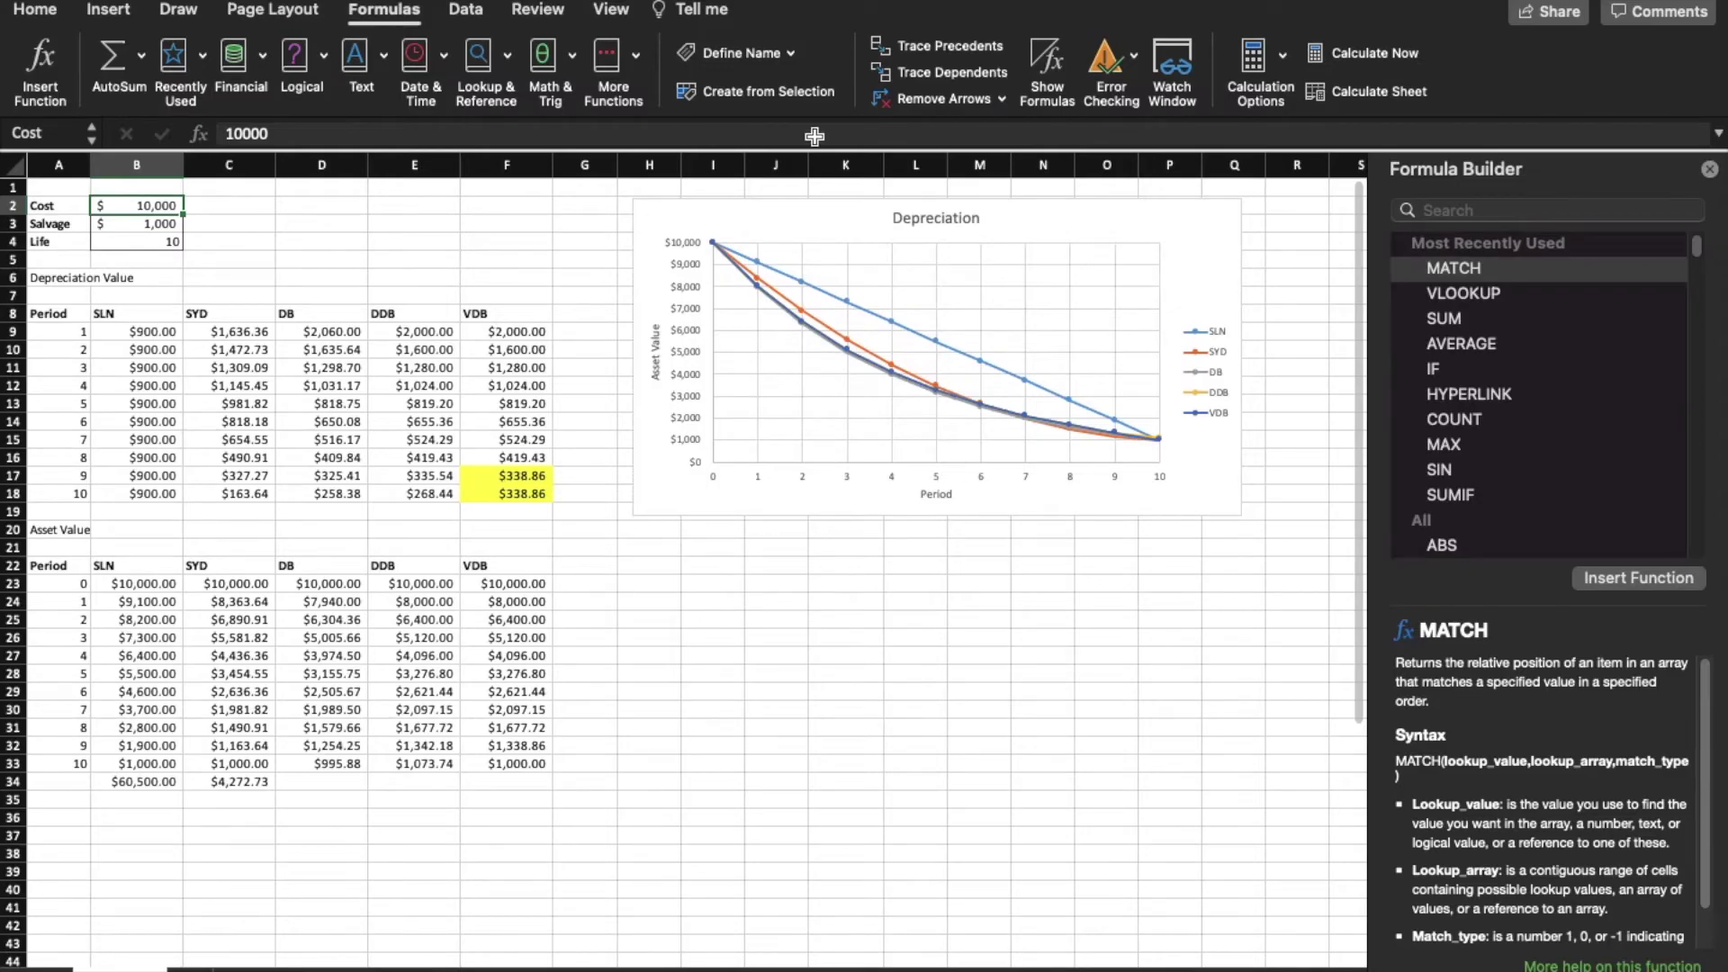
left_click(956, 73)
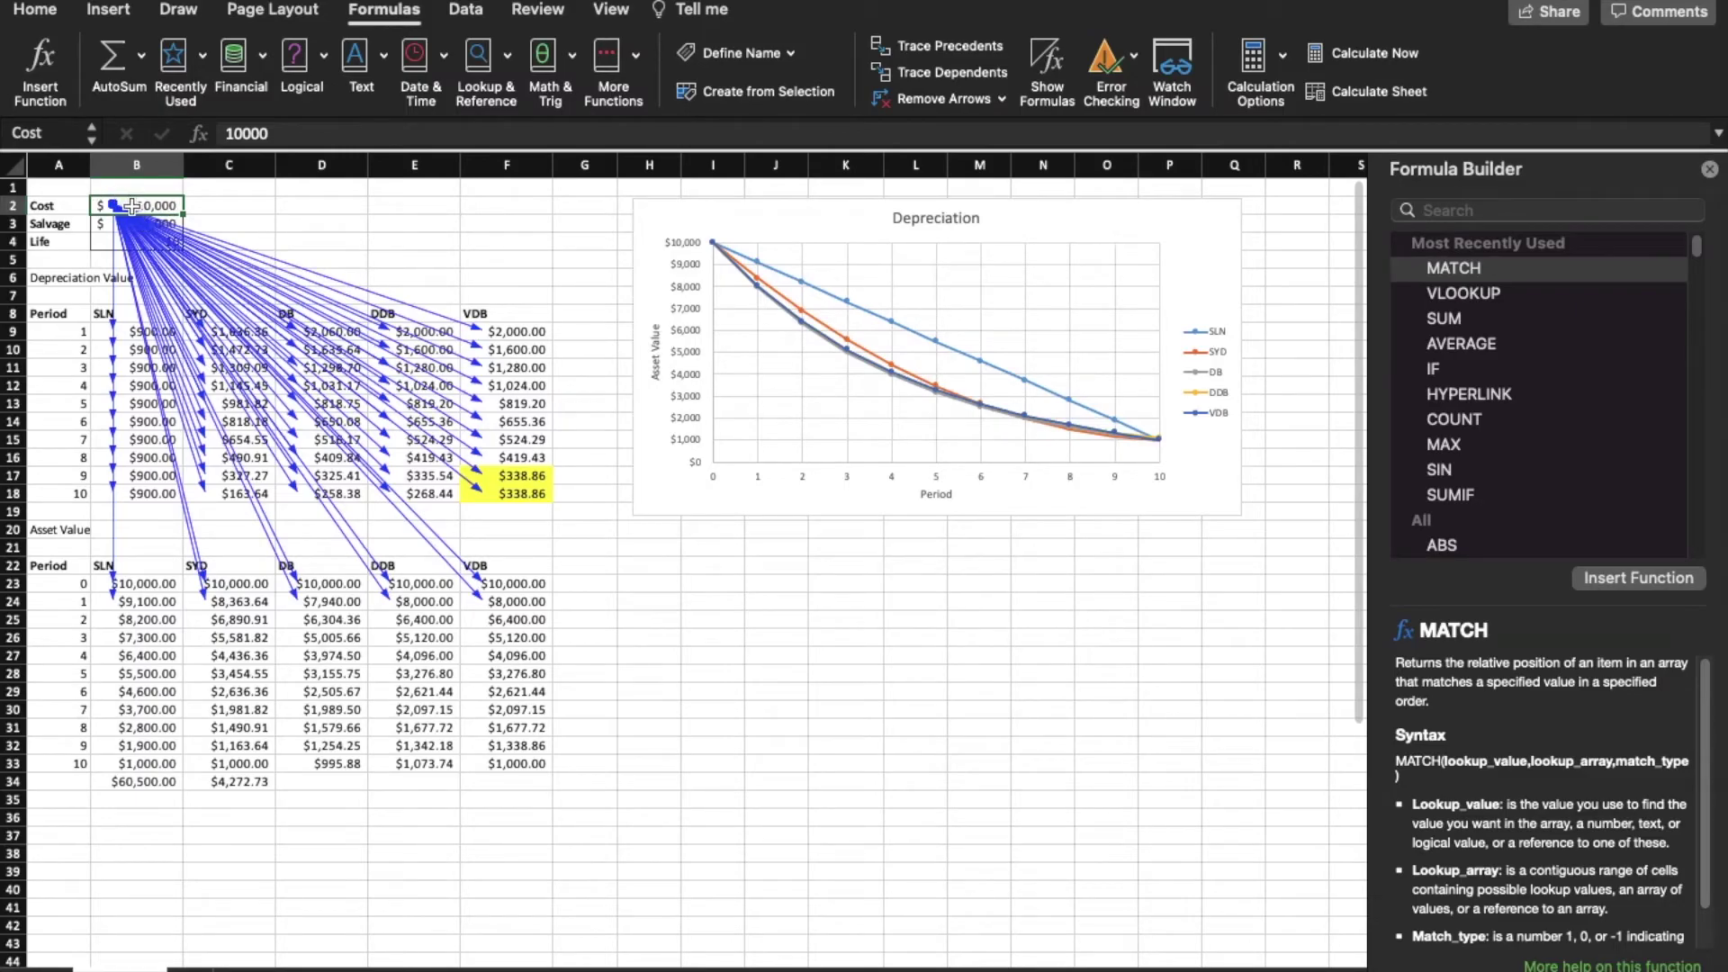
left_click(943, 99)
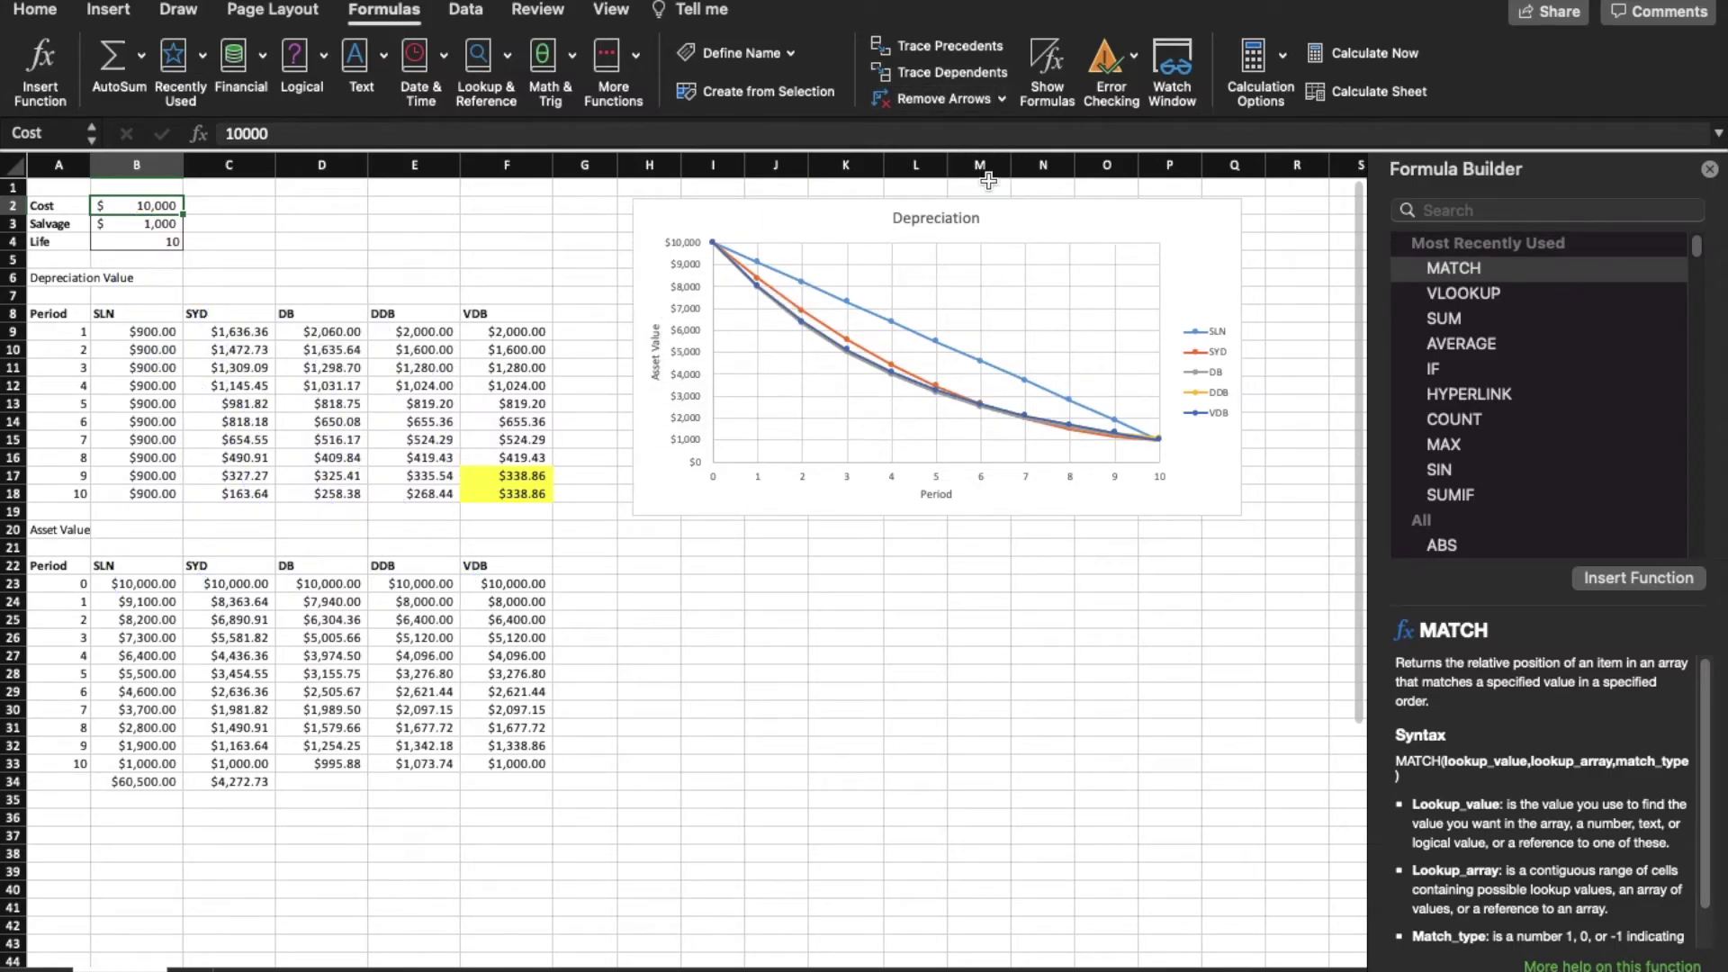
left_click(915, 673)
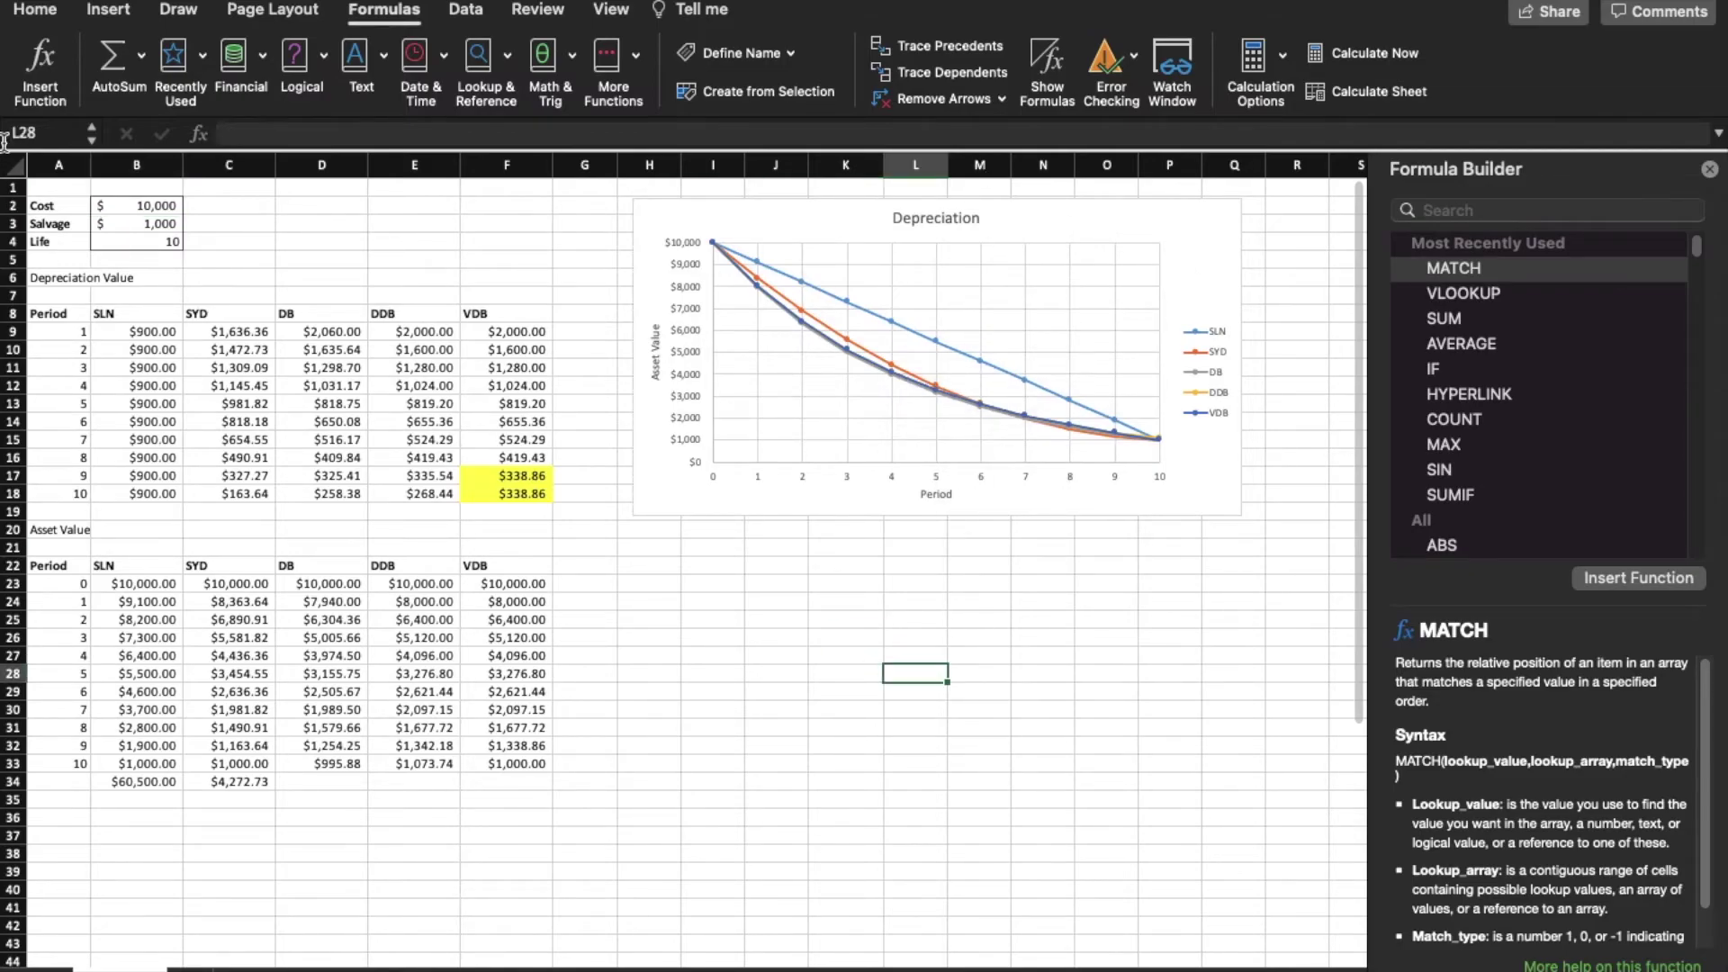
left_click(1051, 60)
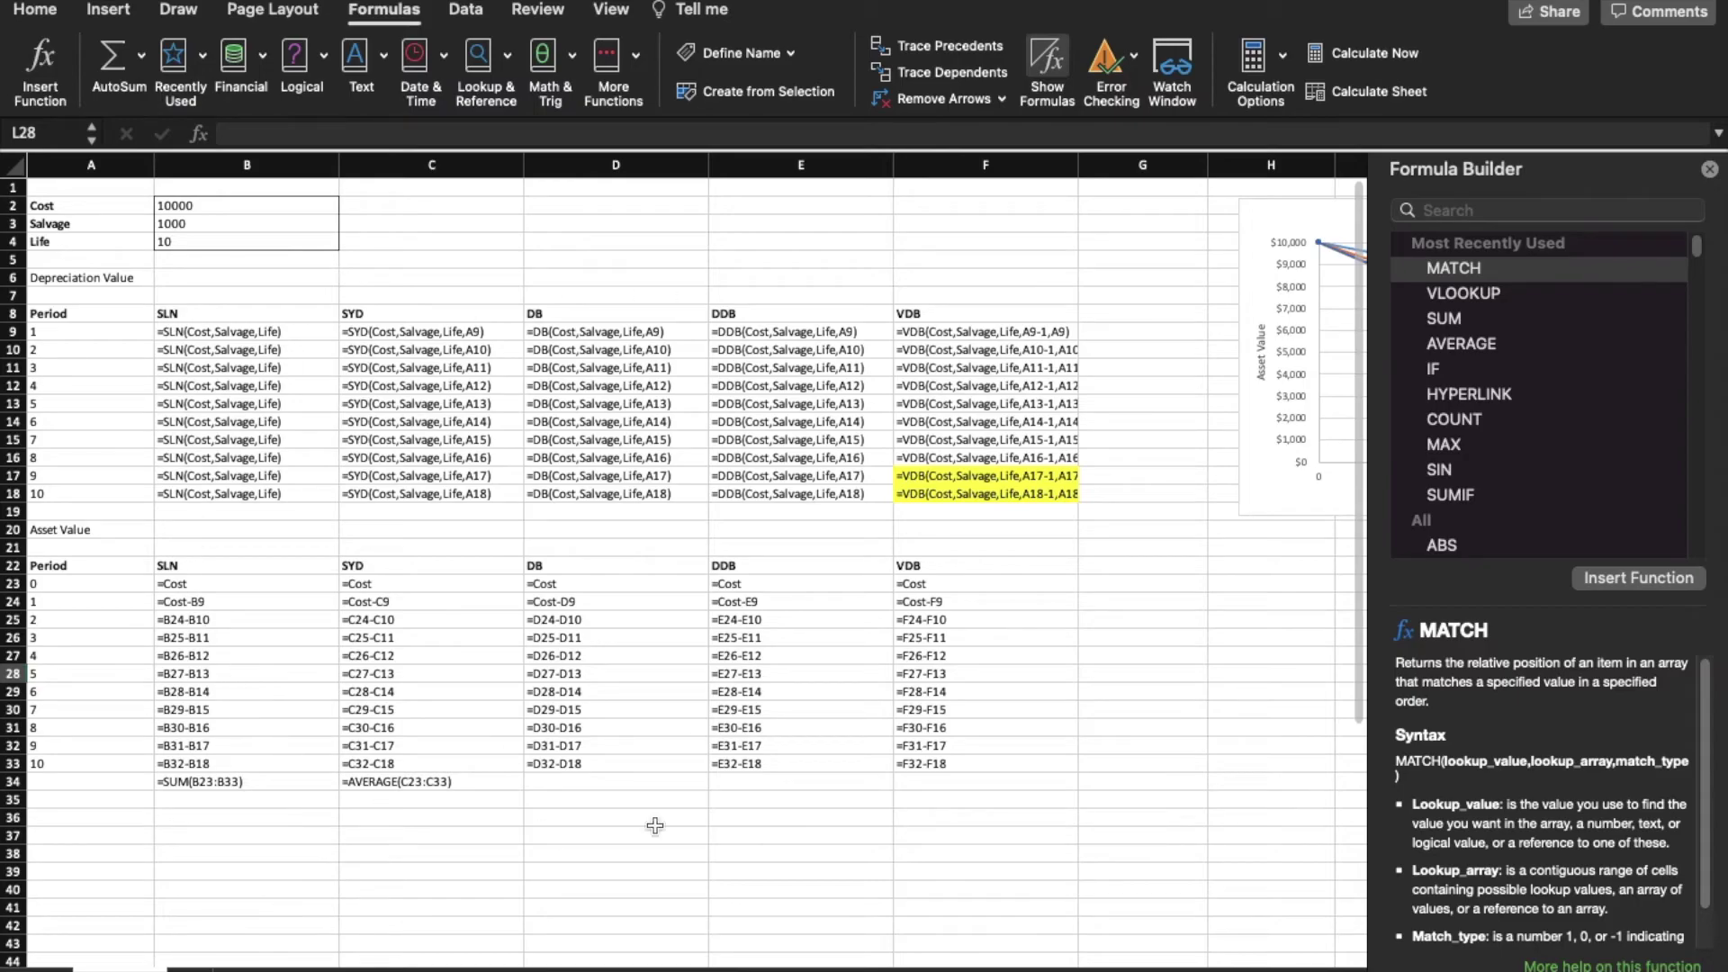
left_click(1047, 65)
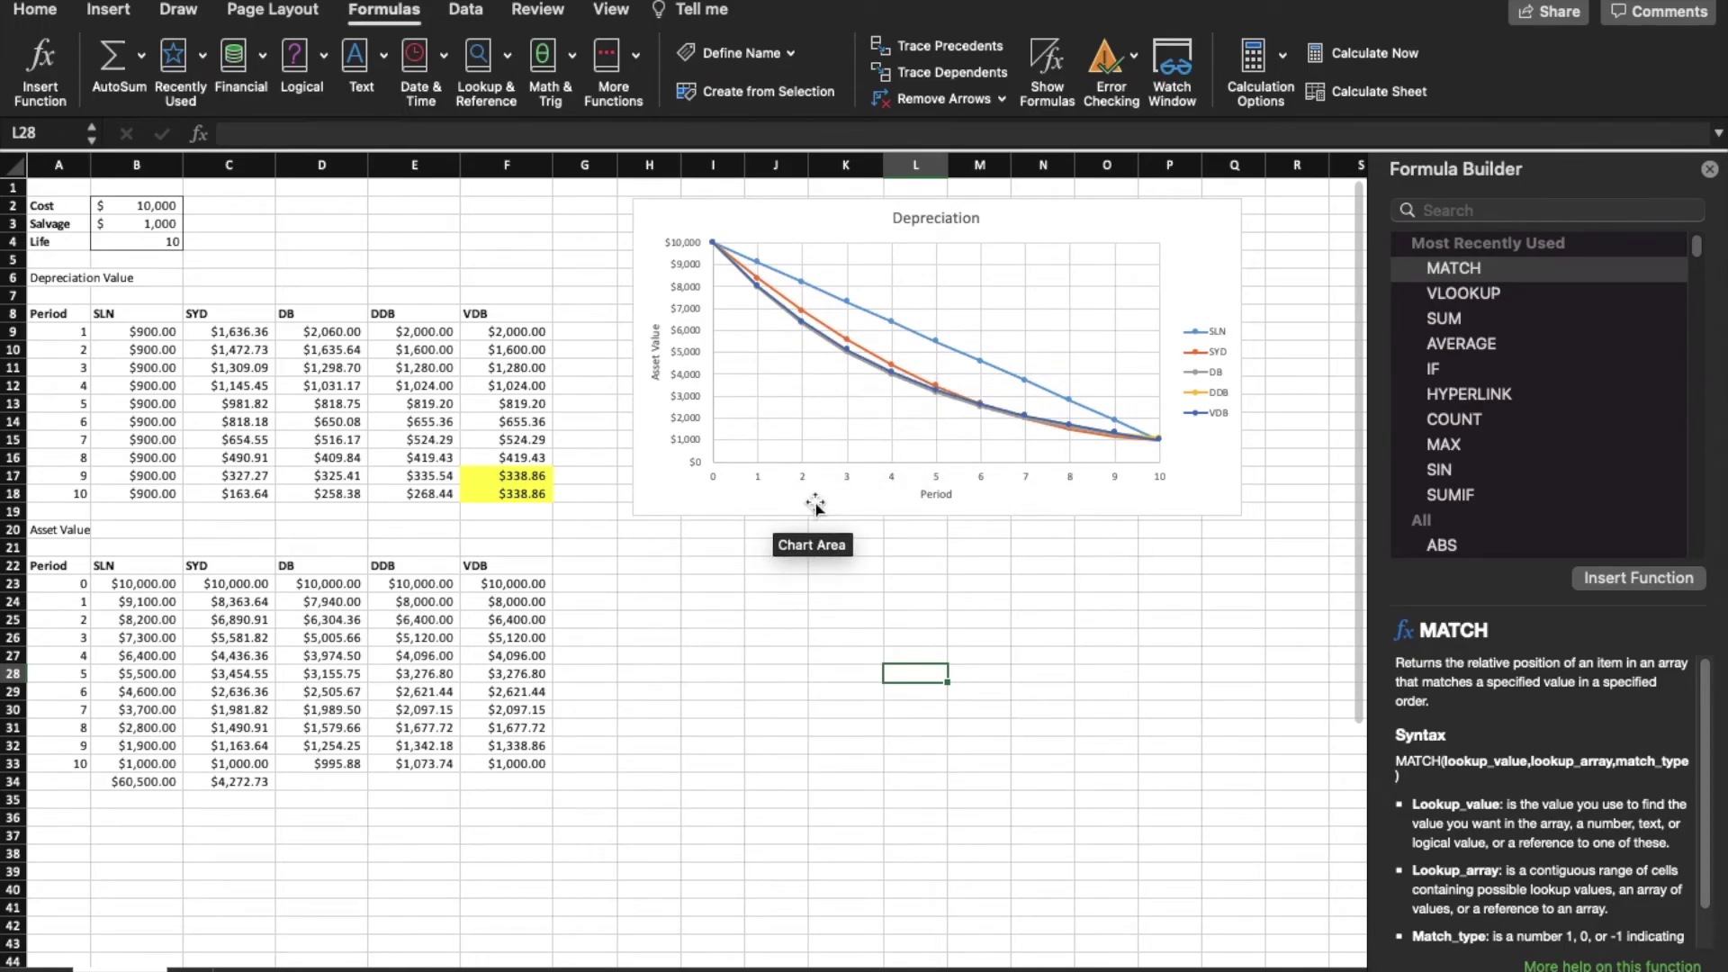
left_click(1107, 59)
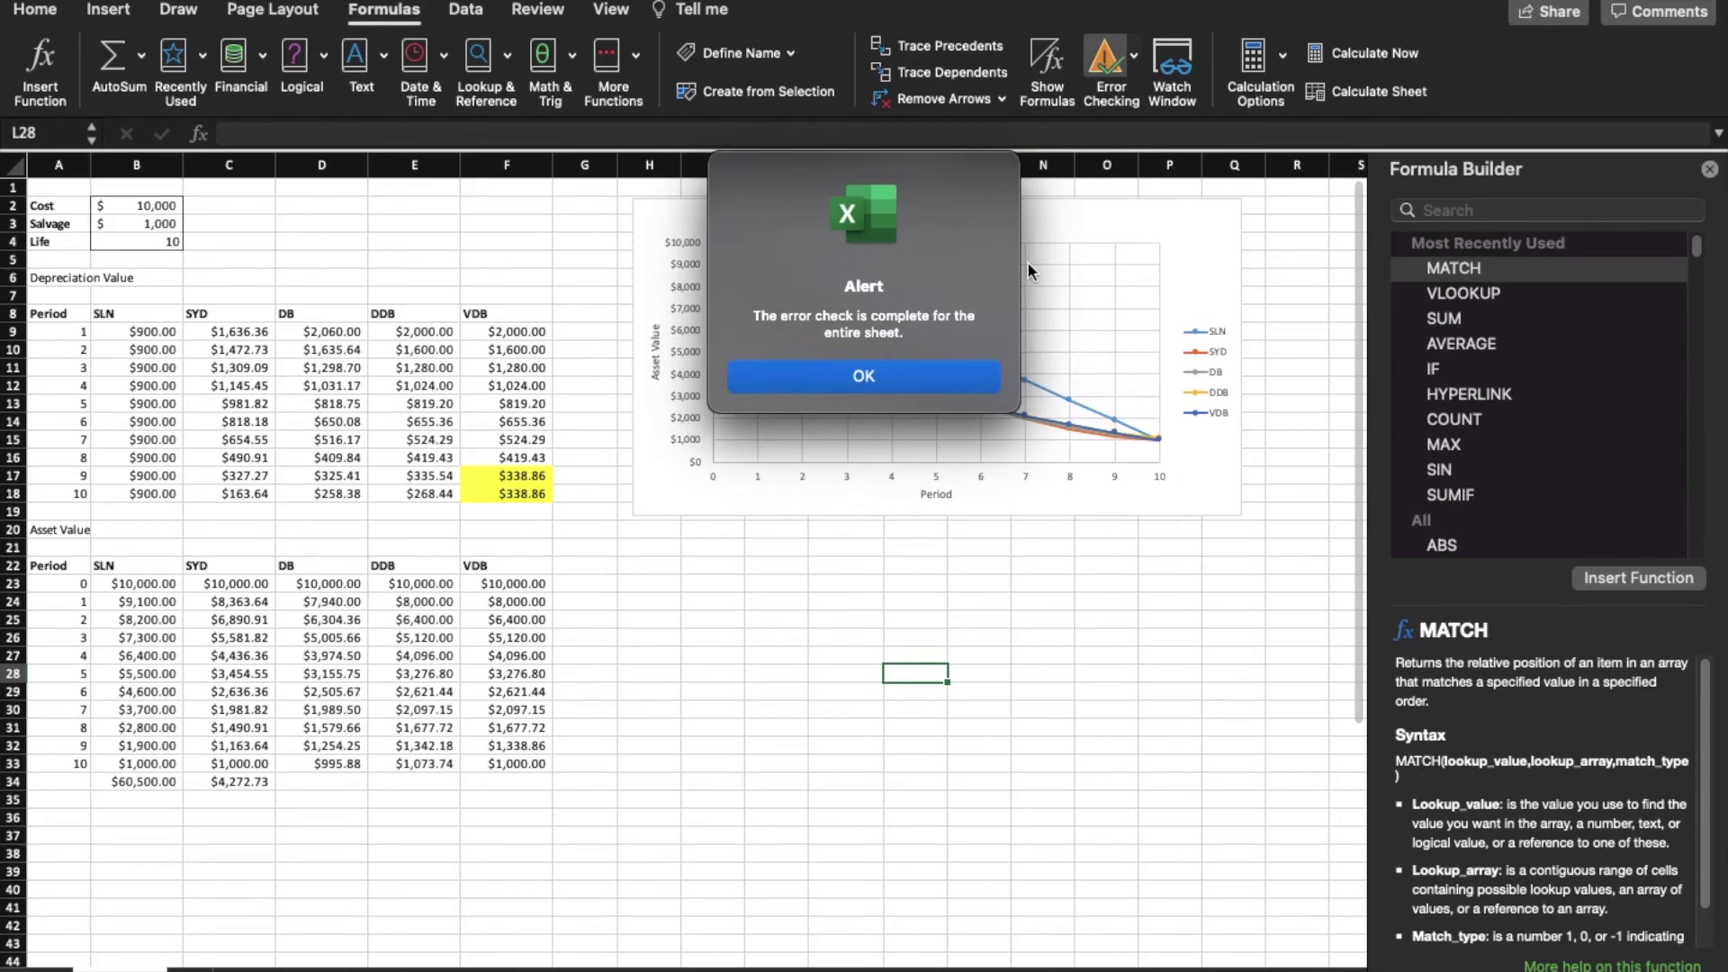
left_click(867, 376)
left_click(975, 591)
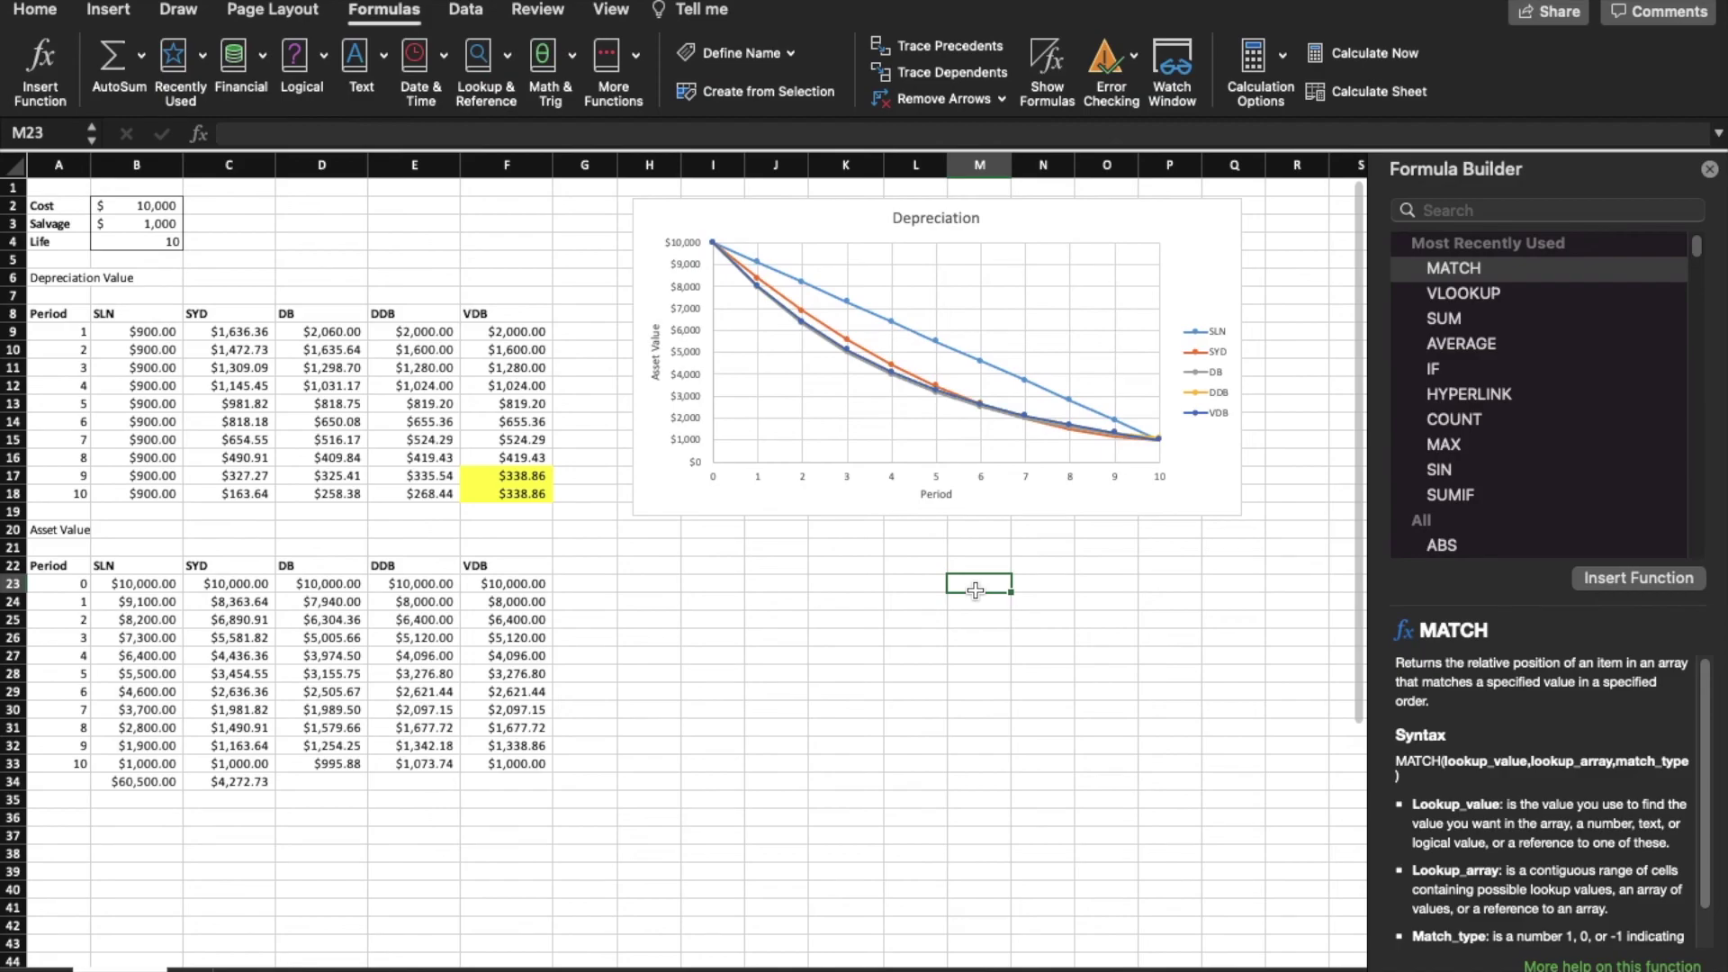
Step: Switch to the Data ribbon
left_click(466, 10)
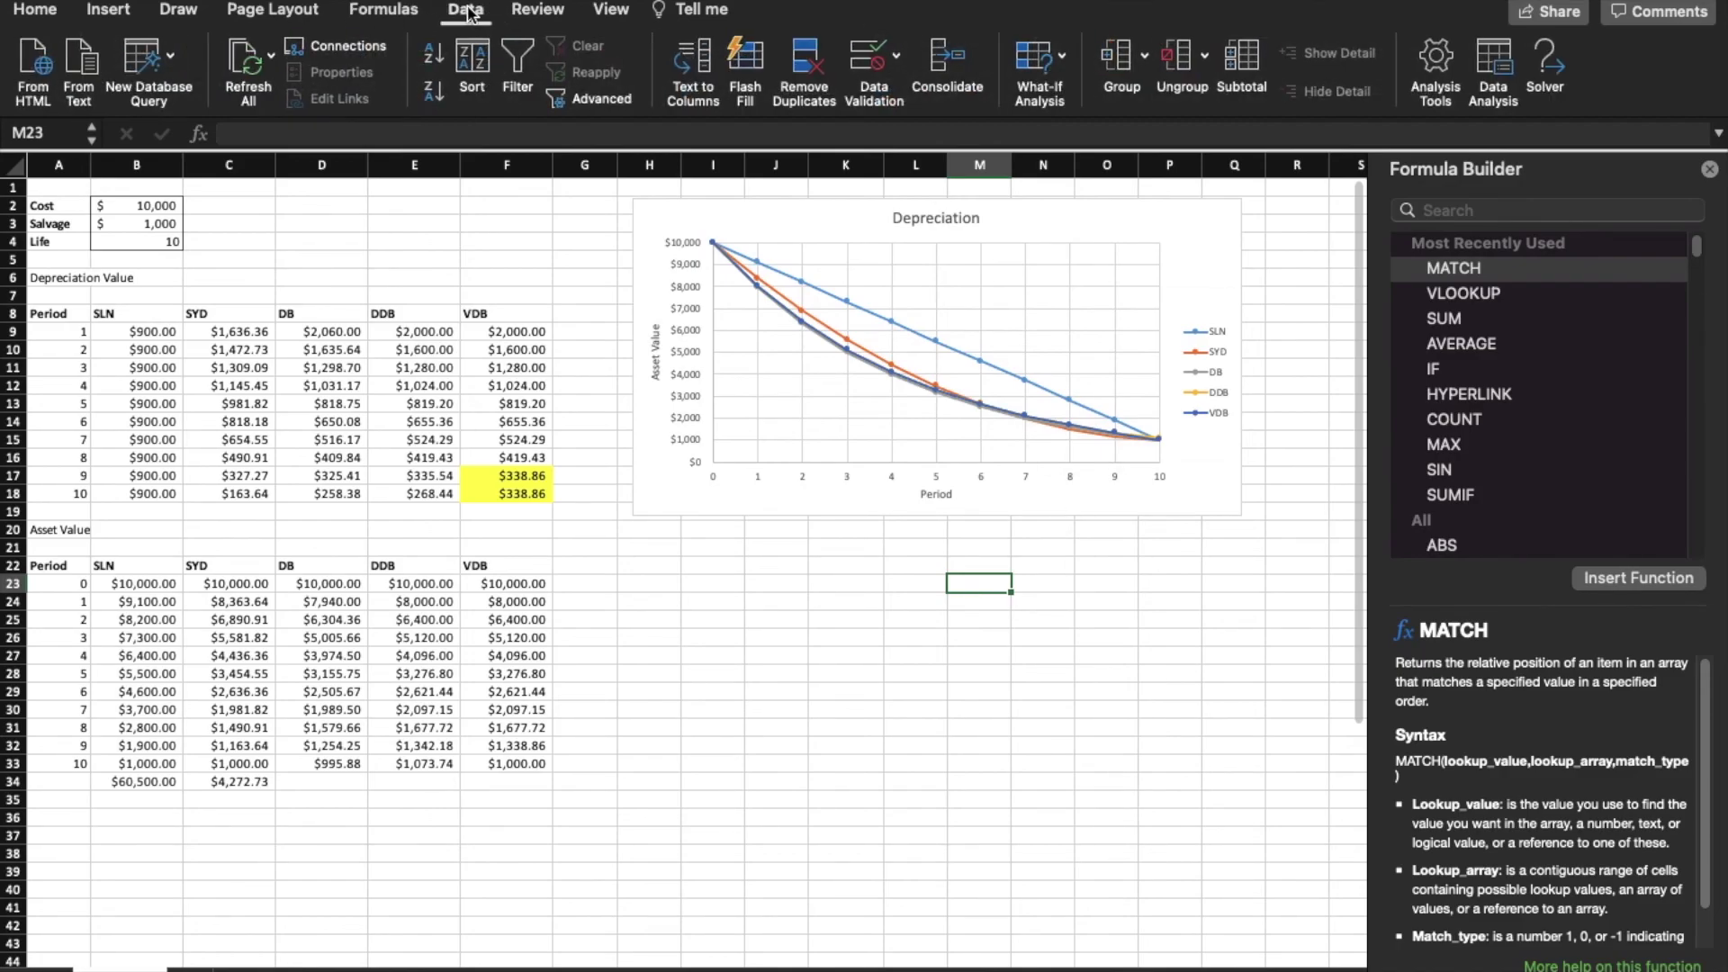